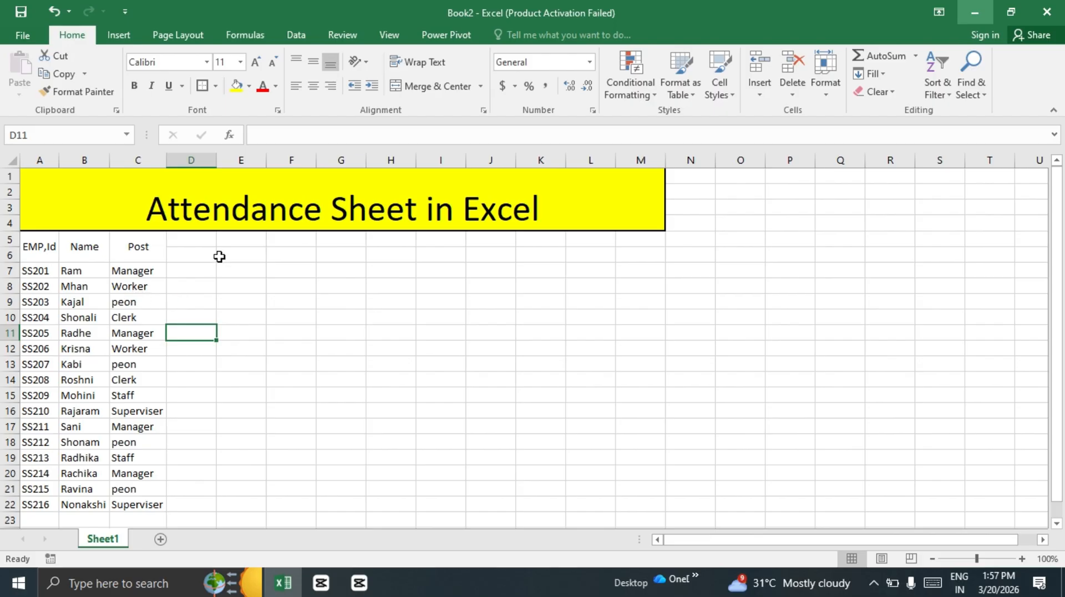
- Enter the date 3/1/2026 in cell D5, beside the Post header
{"action": "left_click", "coordinate": [187, 242]}
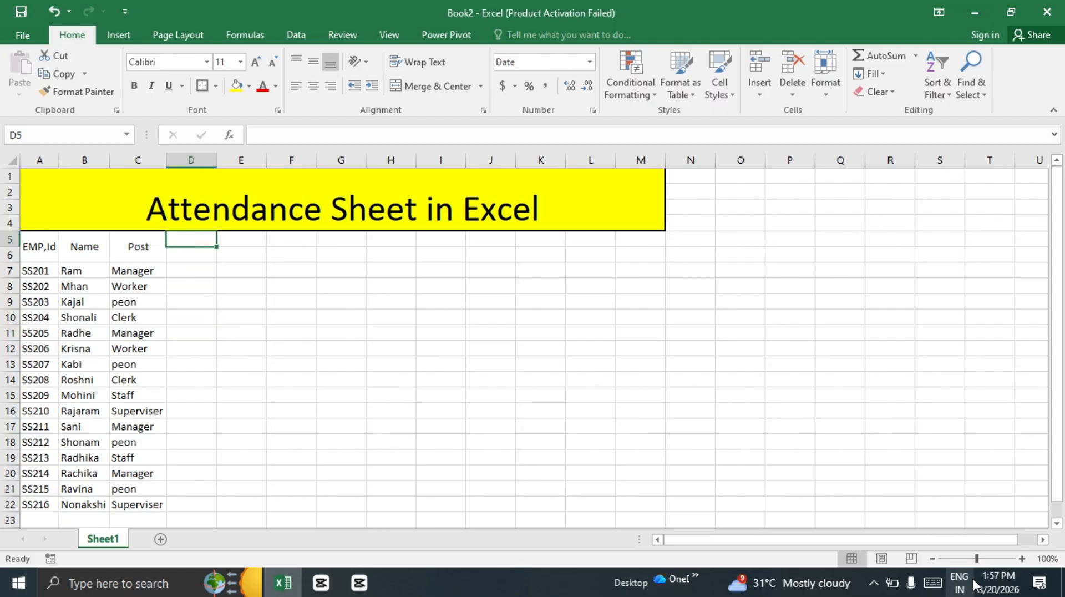
{"action": "mouse_move", "coordinate": [1009, 592]}
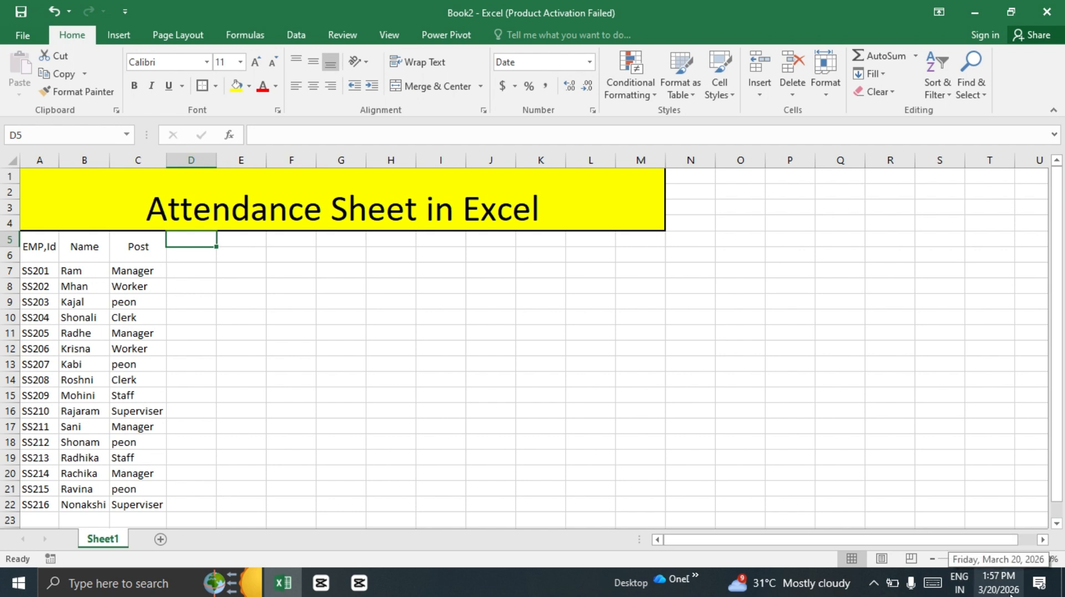
{"action": "left_click", "coordinate": [278, 346]}
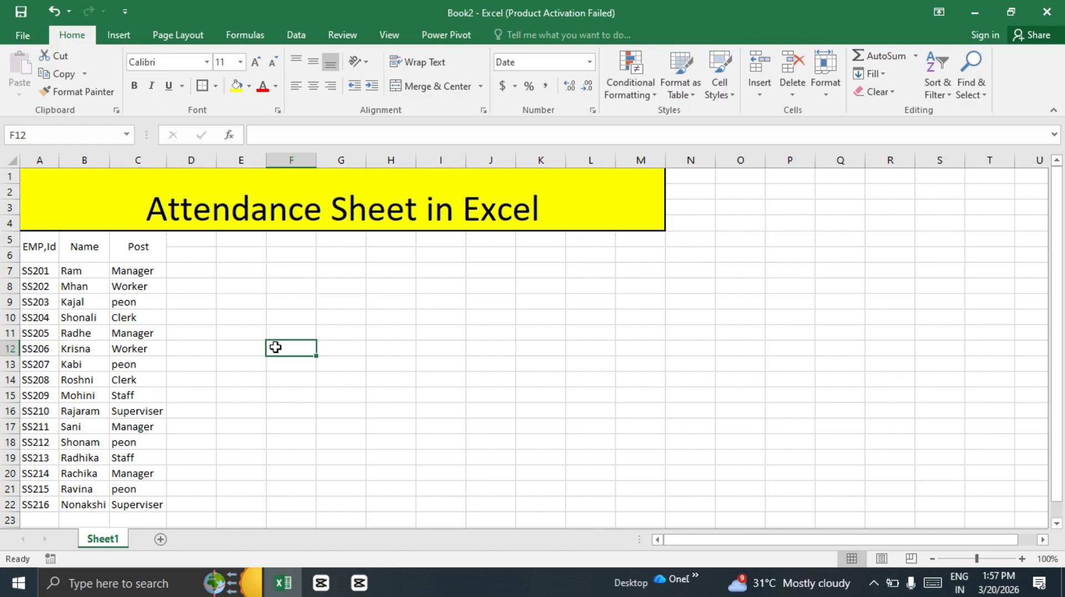
{"action": "left_click", "coordinate": [185, 237]}
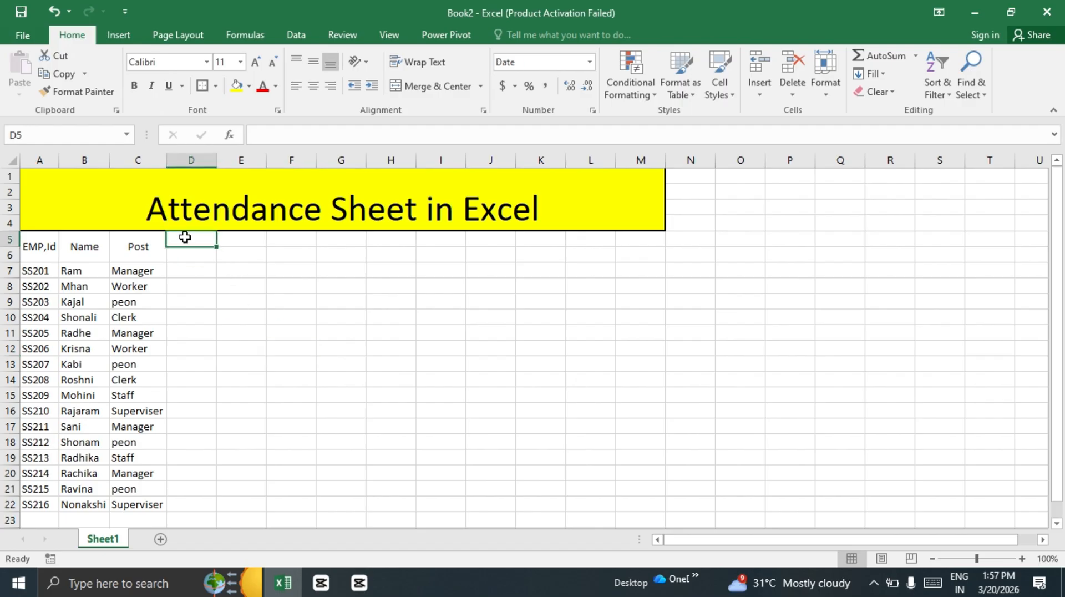
{"action": "type", "text": "3/1/"}
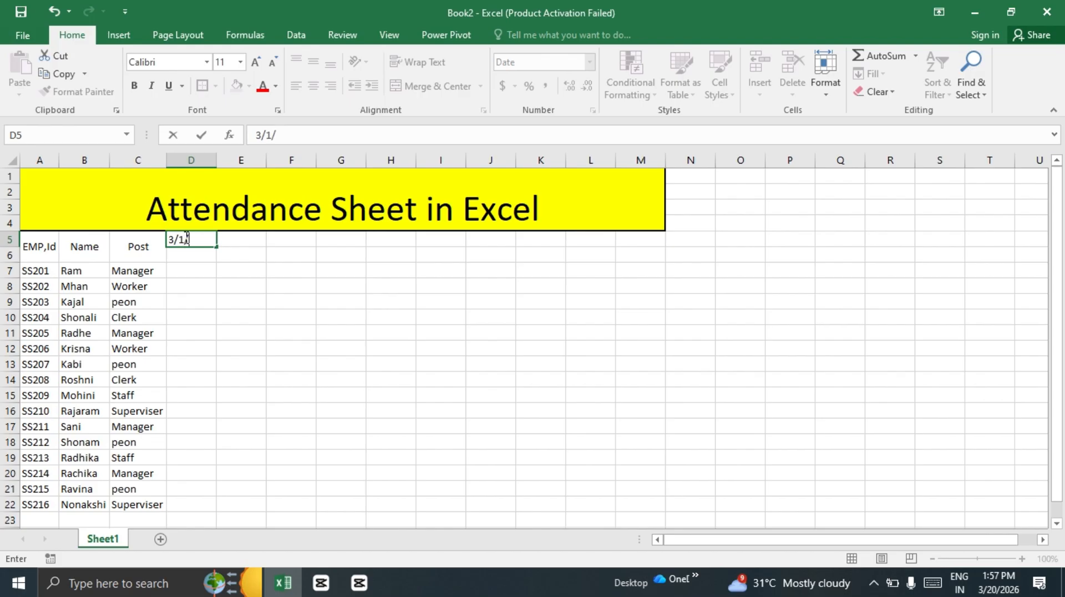
{"action": "type", "text": "2026"}
{"action": "left_click", "coordinate": [279, 287]}
- Fill row 5 from D5 with a daily date series, step value 1, stopping at 3/31/2026
{"action": "left_click", "coordinate": [193, 238]}
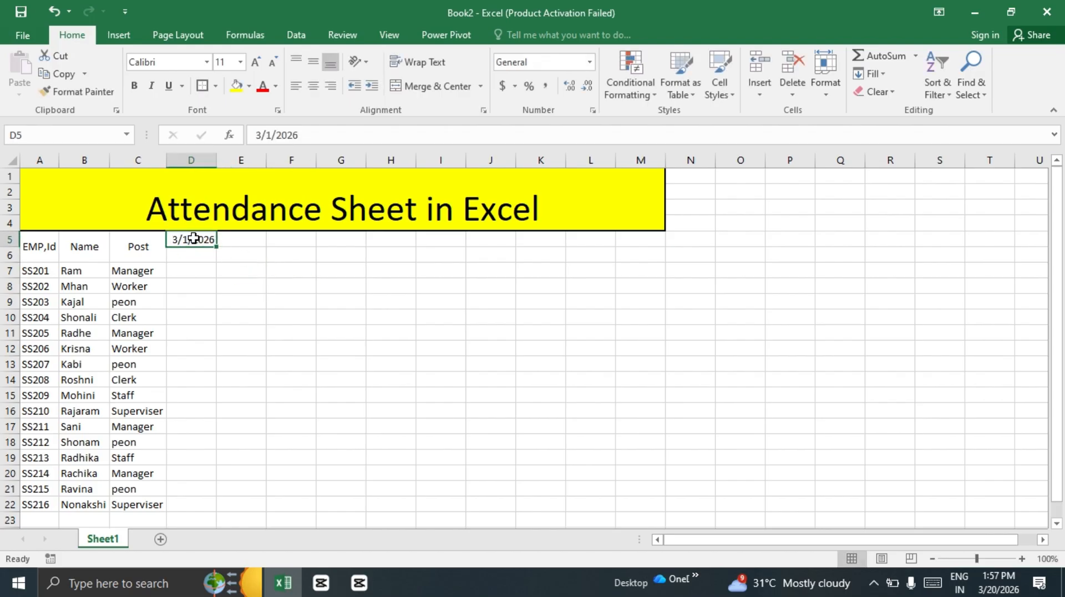
{"action": "left_click", "coordinate": [880, 74]}
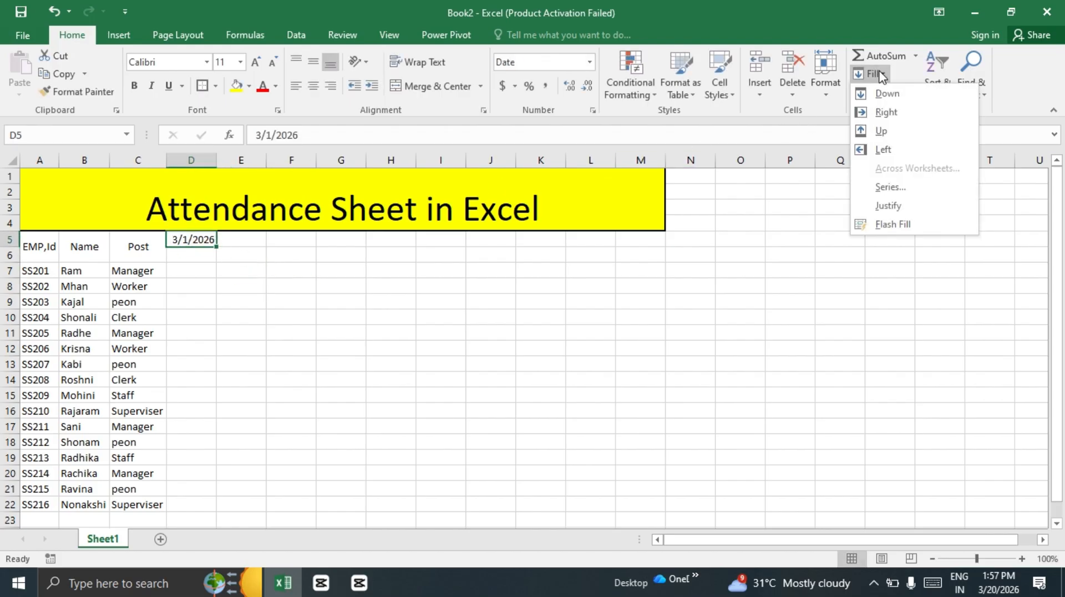
{"action": "left_click", "coordinate": [886, 188]}
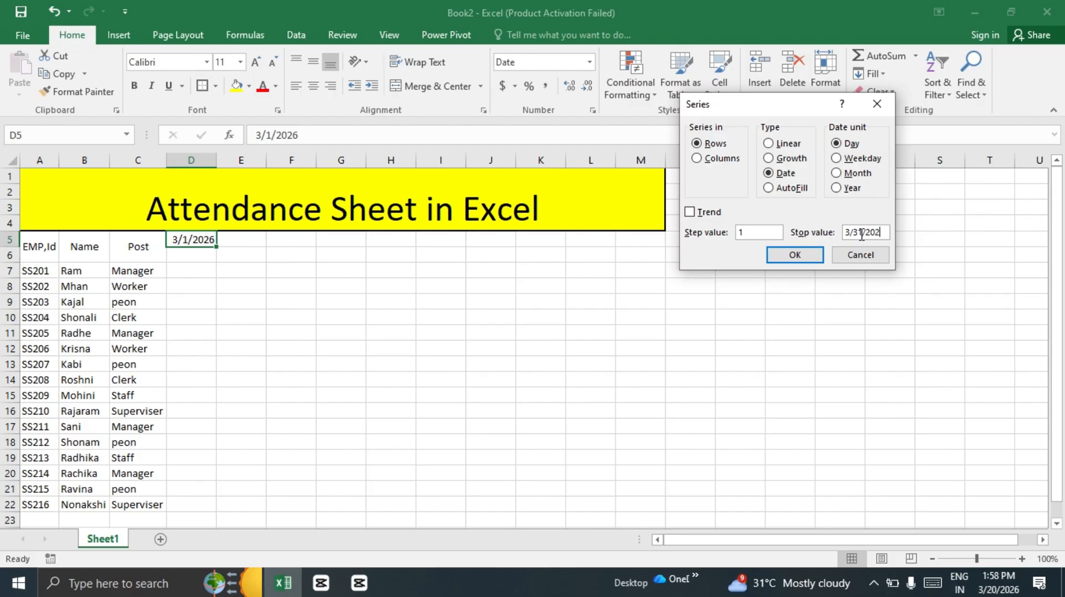
{"action": "left_click", "coordinate": [812, 258]}
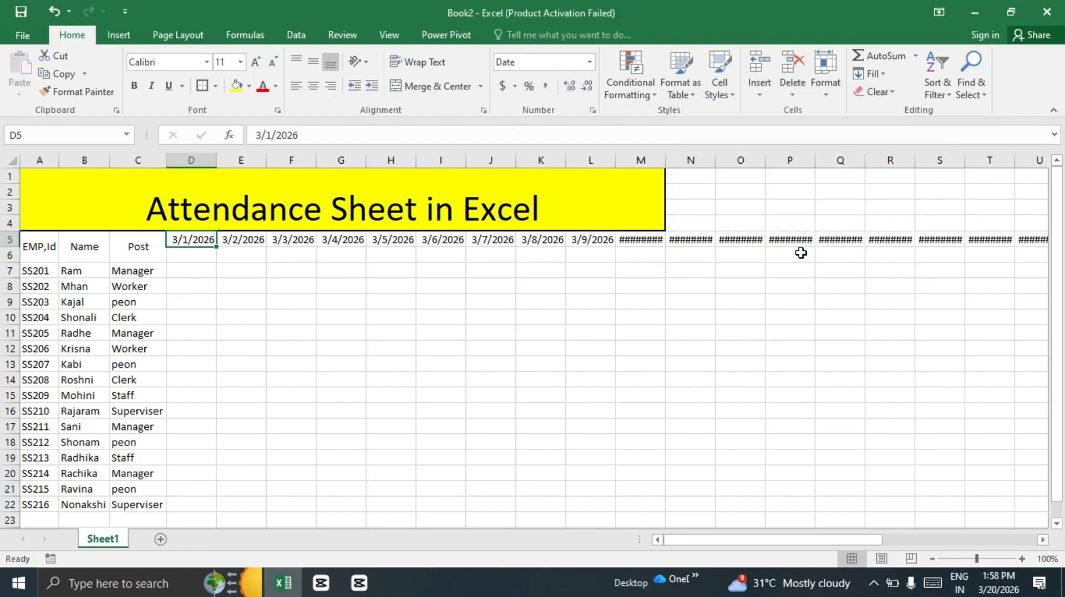
- AutoFit the widths of columns M through AH to their dates in row 5
{"action": "scroll", "coordinate": [632, 255], "scroll_direction": "right", "scroll_amount": 5}
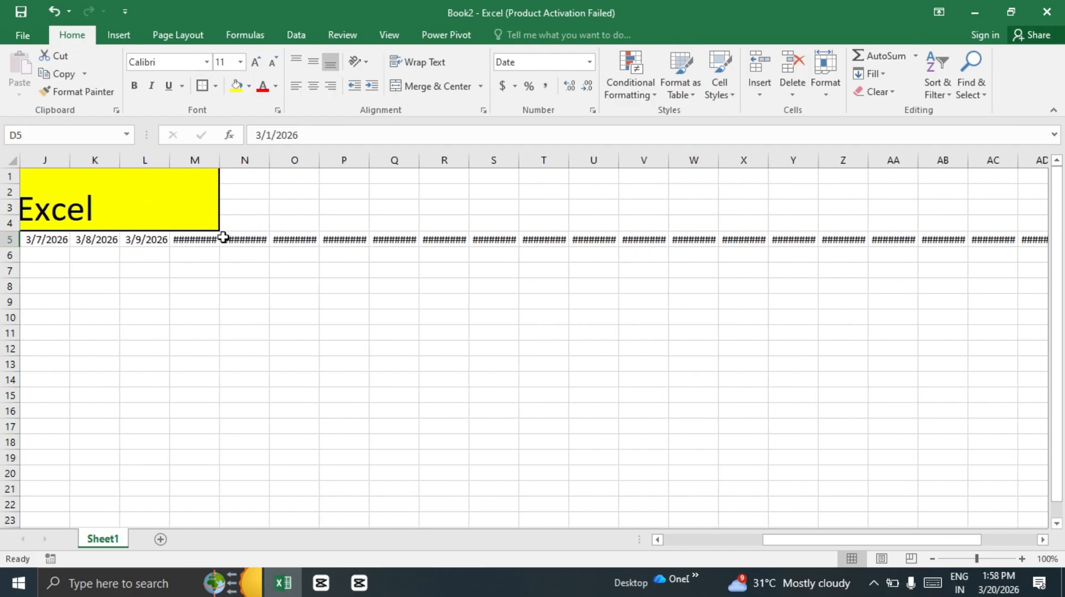
{"action": "double_click", "coordinate": [217, 165]}
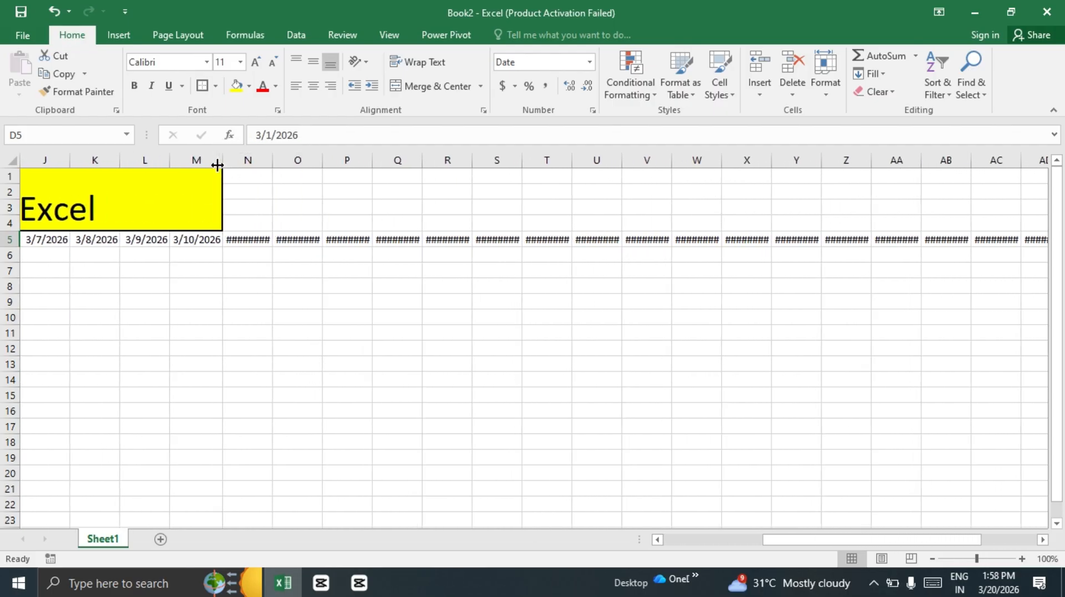
{"action": "scroll", "coordinate": [276, 288], "scroll_direction": "right", "scroll_amount": 1}
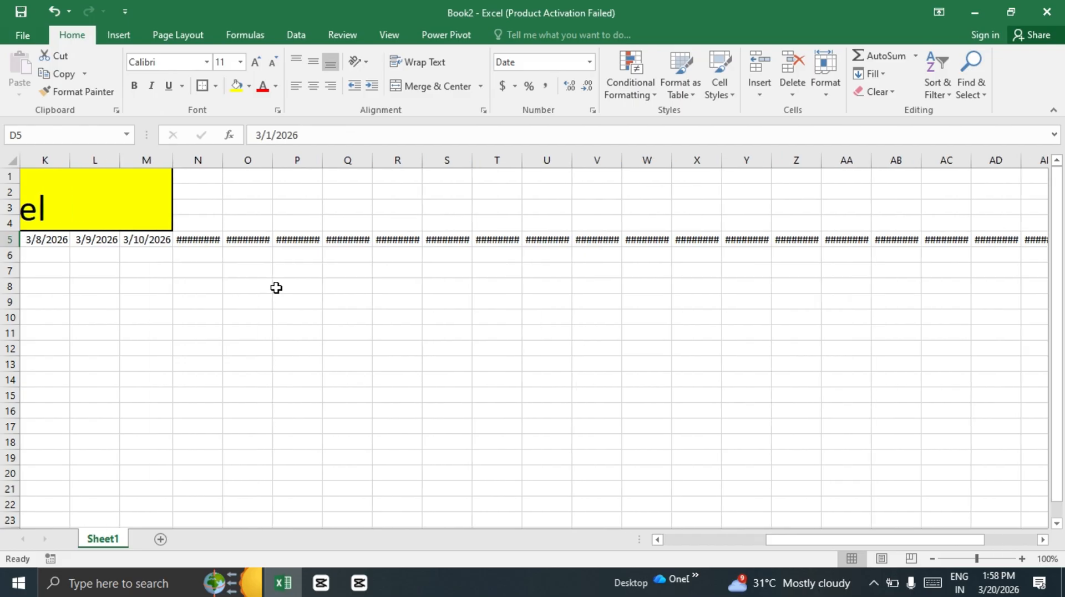
{"action": "left_click", "coordinate": [203, 240]}
{"action": "left_click_drag", "start_coordinate": [203, 240], "coordinate": [955, 243]}
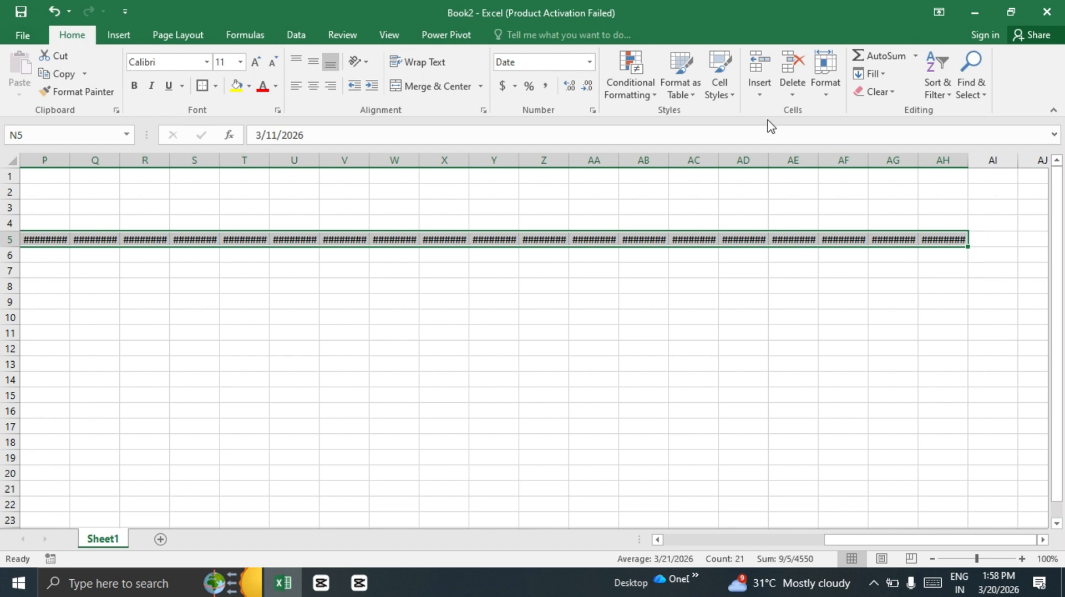
{"action": "left_click", "coordinate": [827, 97]}
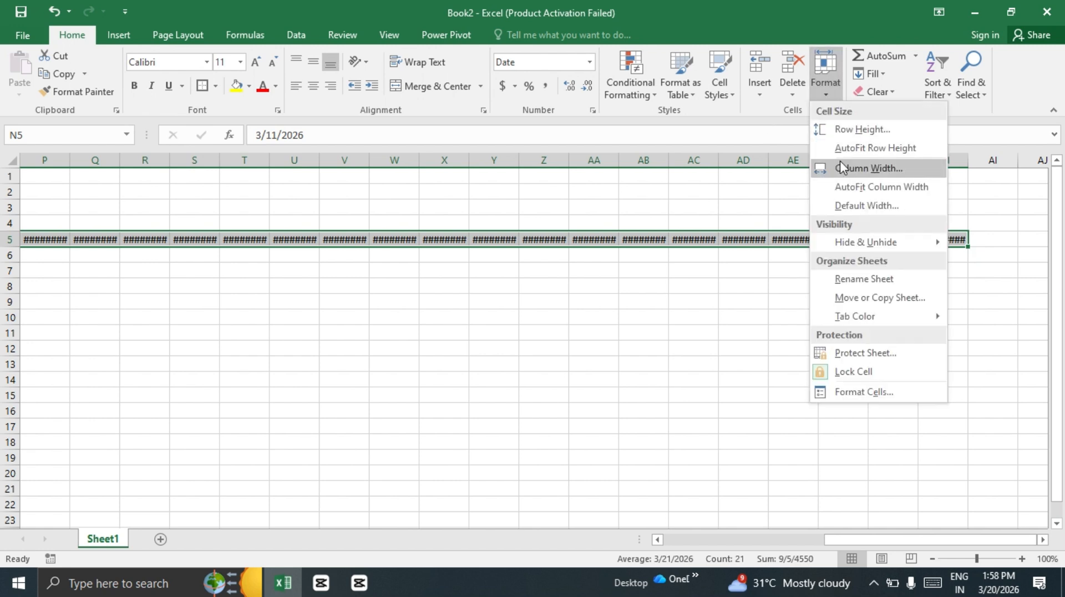
{"action": "left_click", "coordinate": [849, 191]}
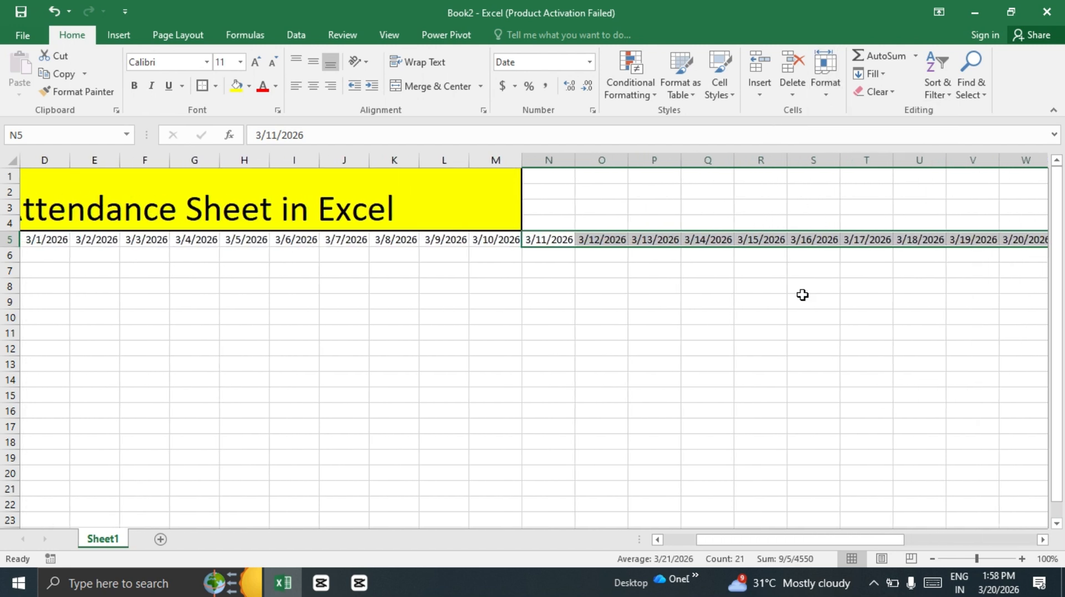
{"action": "scroll", "coordinate": [816, 342], "scroll_direction": "right", "scroll_amount": 5}
{"action": "scroll", "coordinate": [817, 343], "scroll_direction": "right", "scroll_amount": 2}
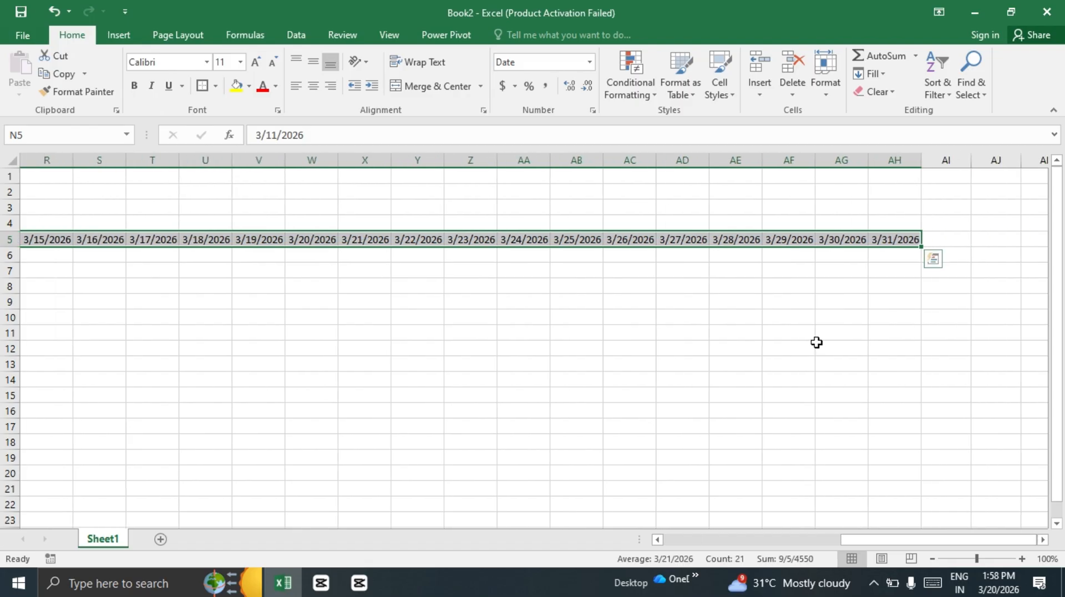
{"action": "scroll", "coordinate": [817, 343], "scroll_direction": "left", "scroll_amount": 6}
{"action": "left_click", "coordinate": [395, 272]}
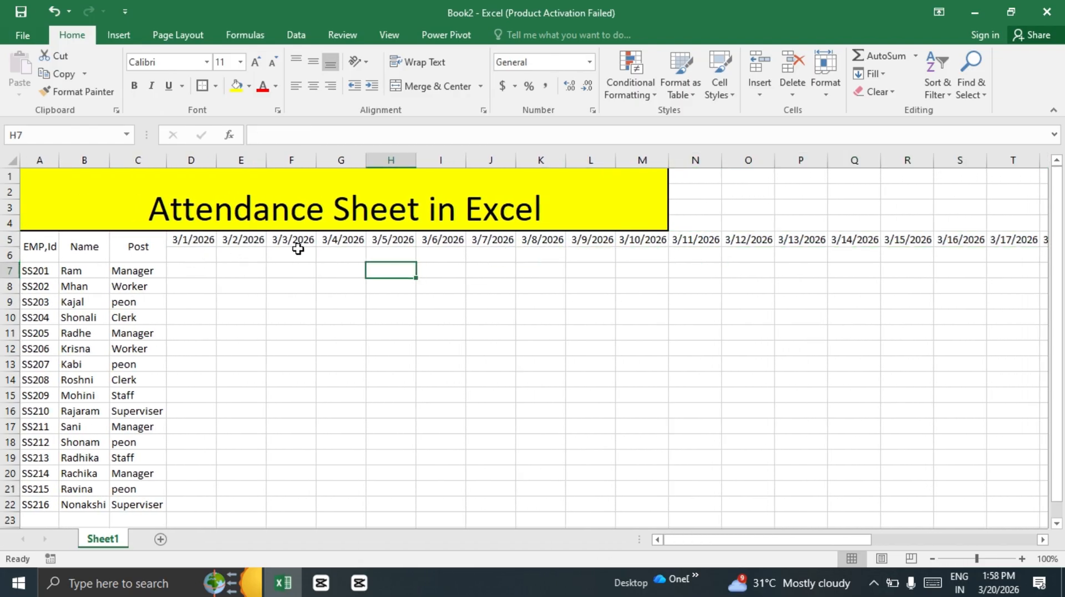
{"action": "left_click", "coordinate": [304, 305]}
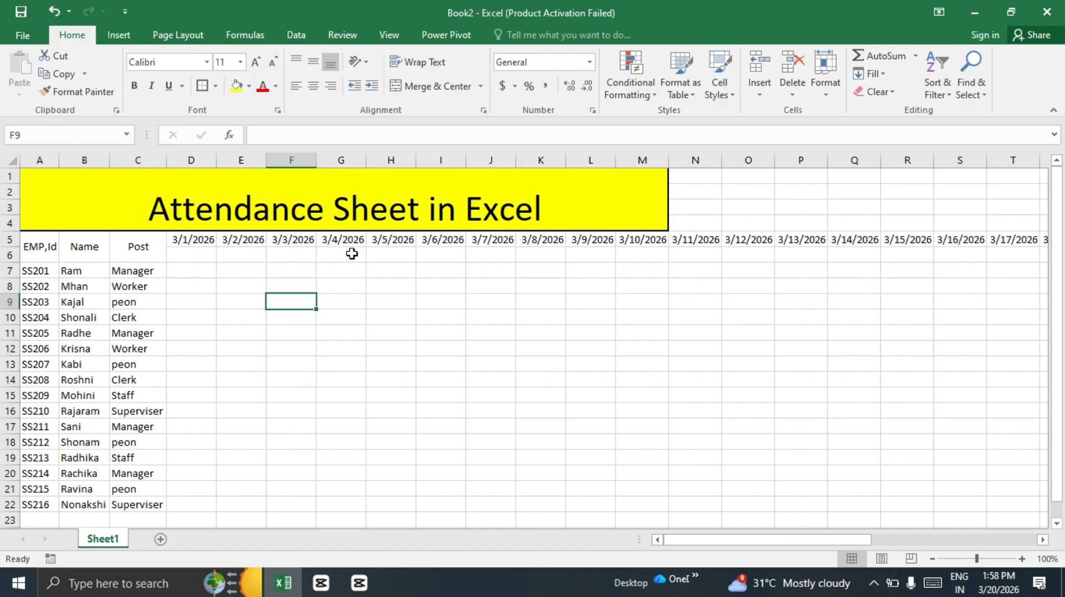
{"action": "left_click", "coordinate": [456, 318]}
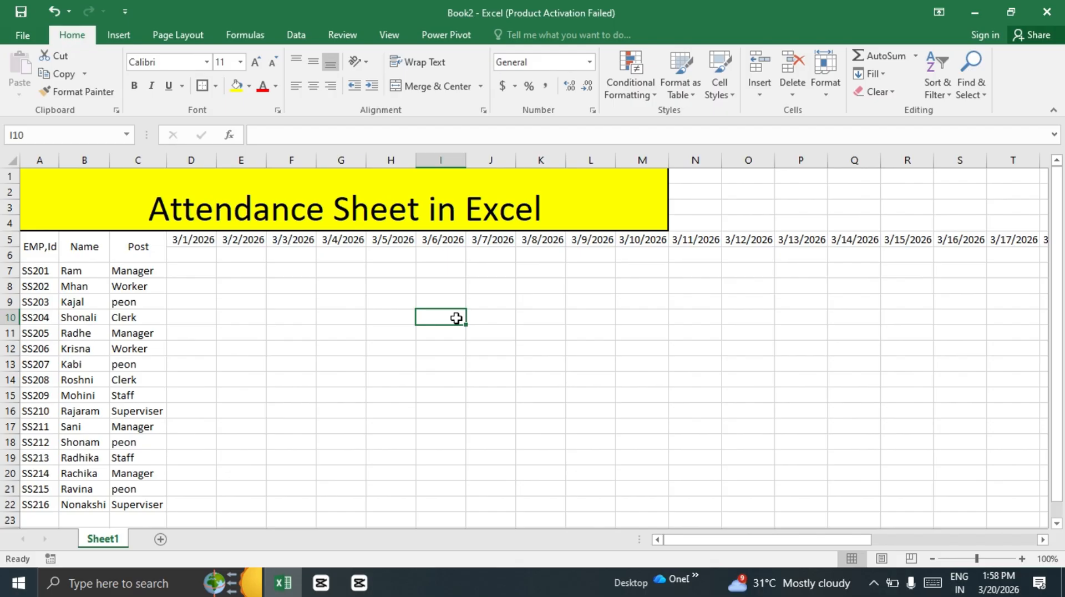
- Enter the formula =TEXT(D5,"dddd") in cell D6 to produce the full weekday name of the first date
{"action": "left_click", "coordinate": [200, 253]}
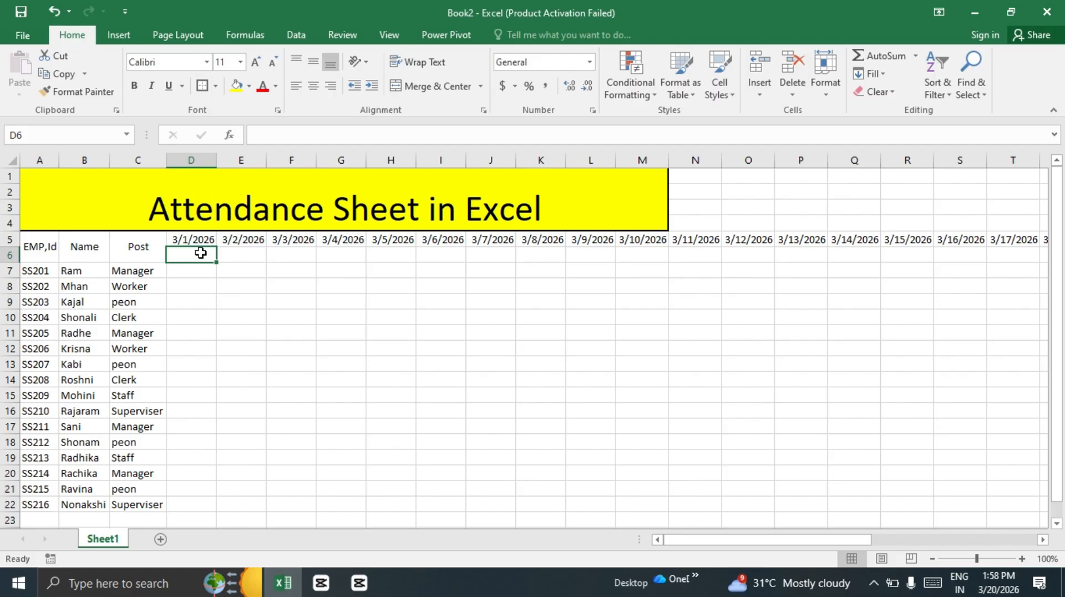
{"action": "type", "text": "="}
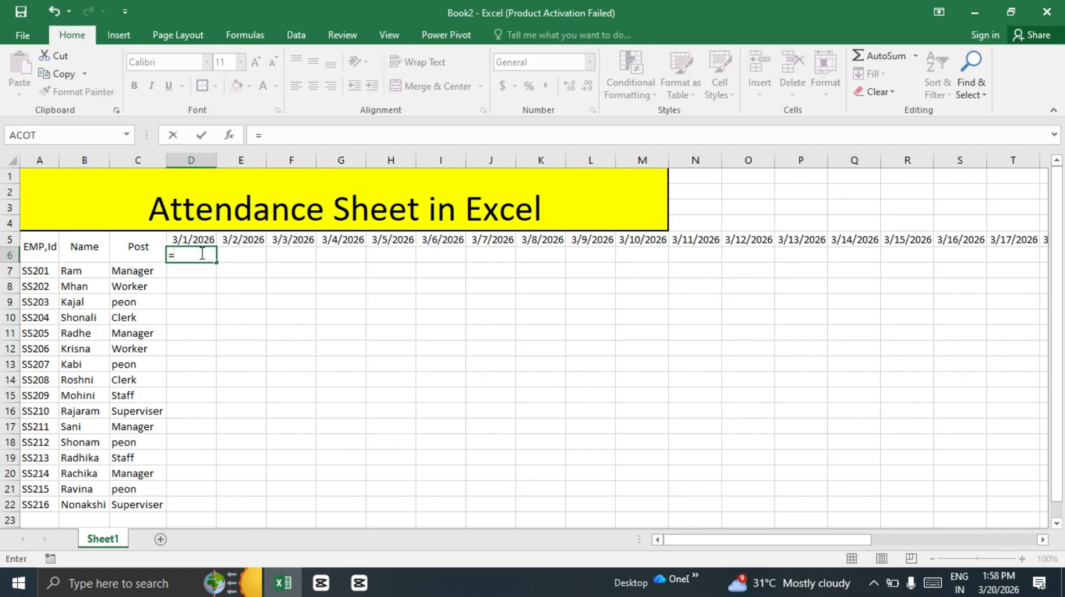
{"action": "left_click", "coordinate": [185, 241]}
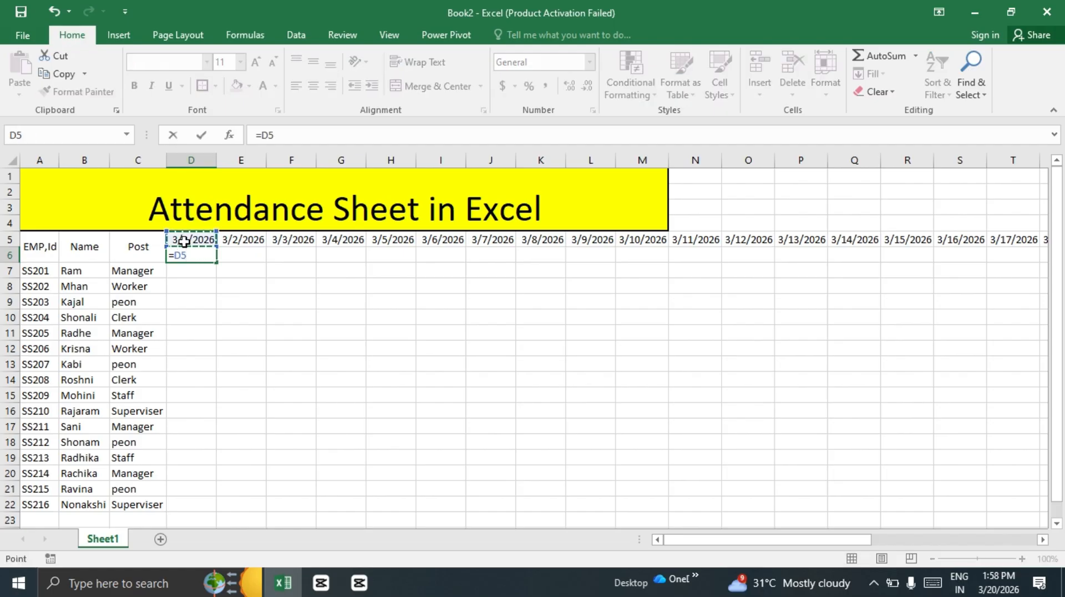
{"action": "key", "text": "BackSpace"}
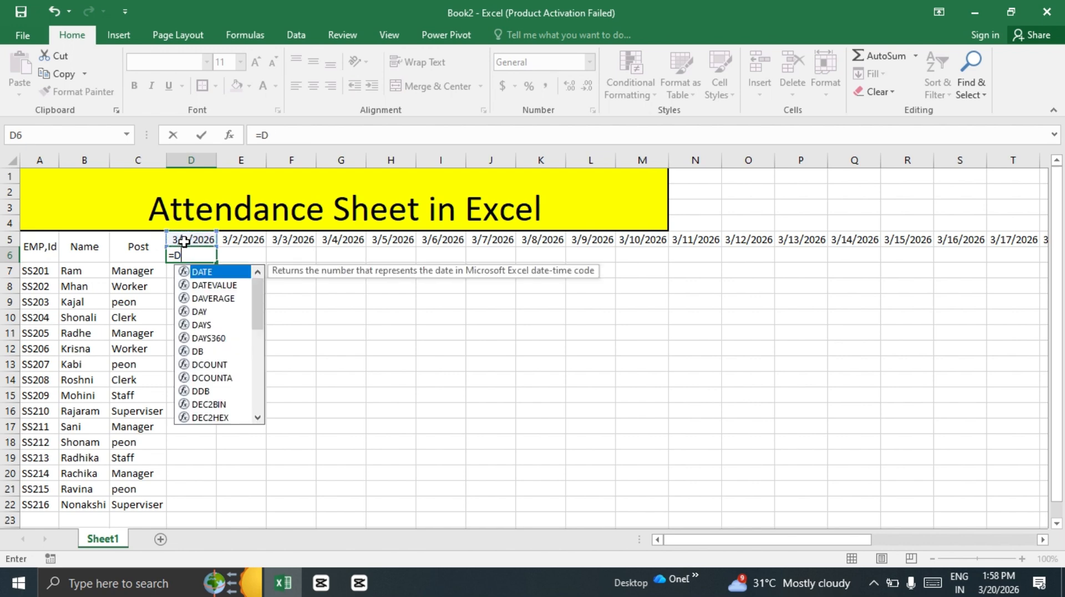
{"action": "key", "text": "BackSpace"}
{"action": "type", "text": "tex"}
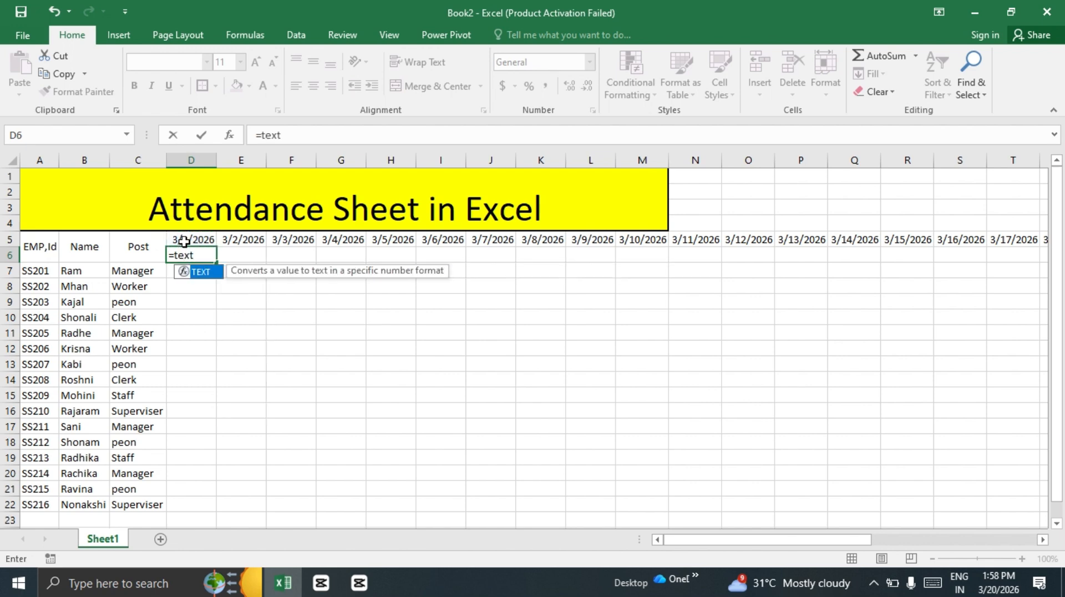
{"action": "type", "text": "t"}
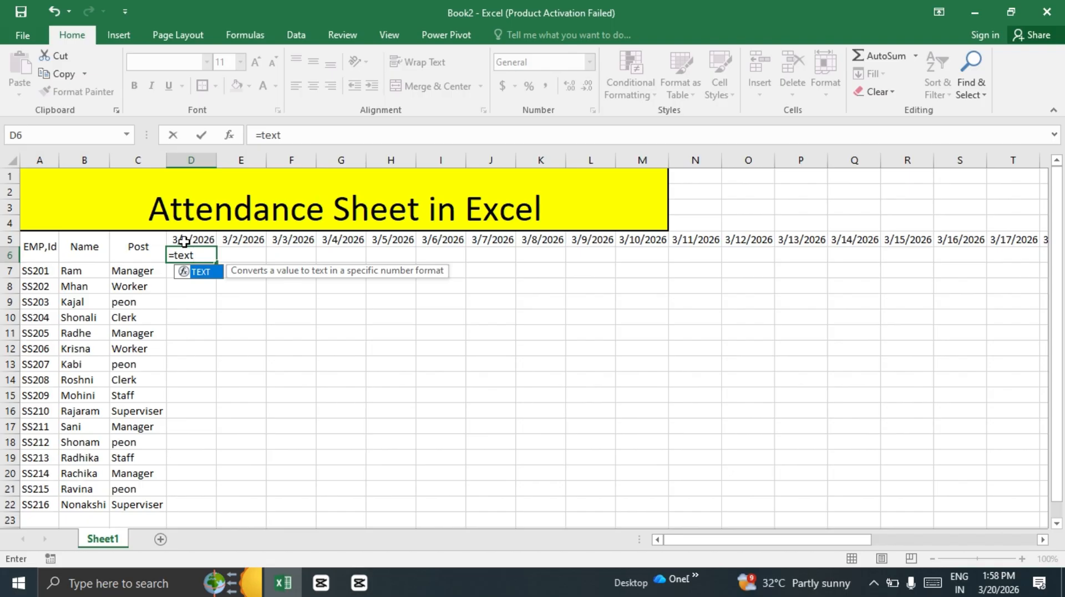
{"action": "key", "text": "Tab"}
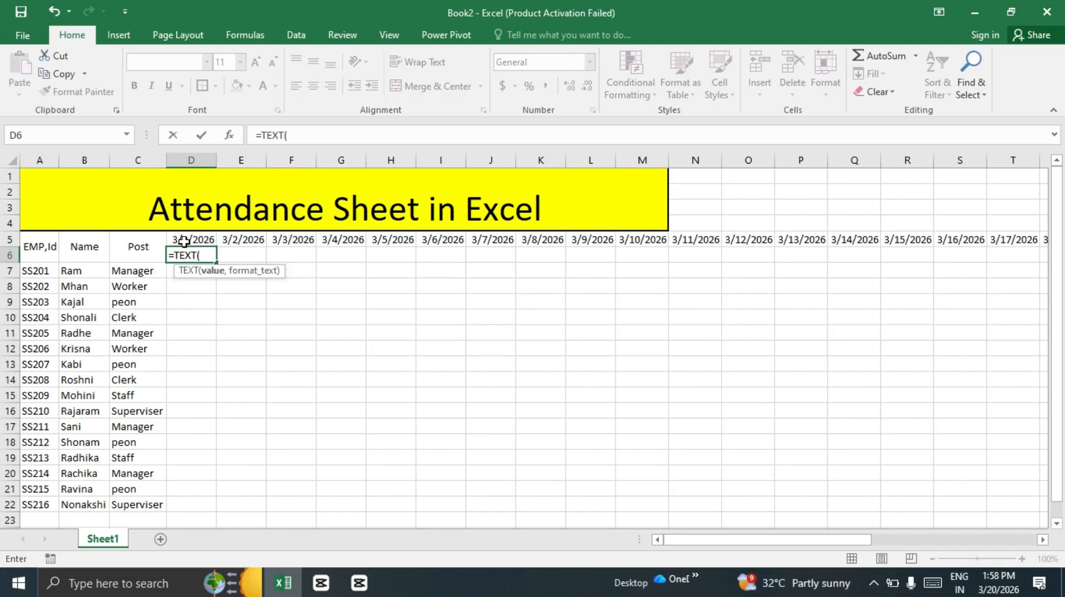
{"action": "key", "text": "BackSpace"}
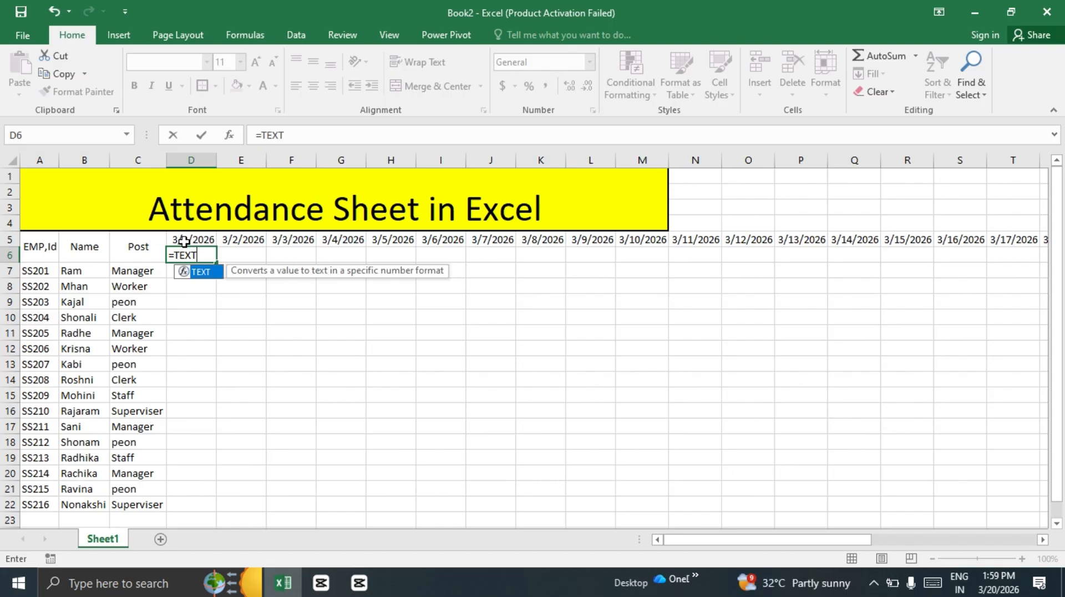
{"action": "double_click", "coordinate": [213, 273]}
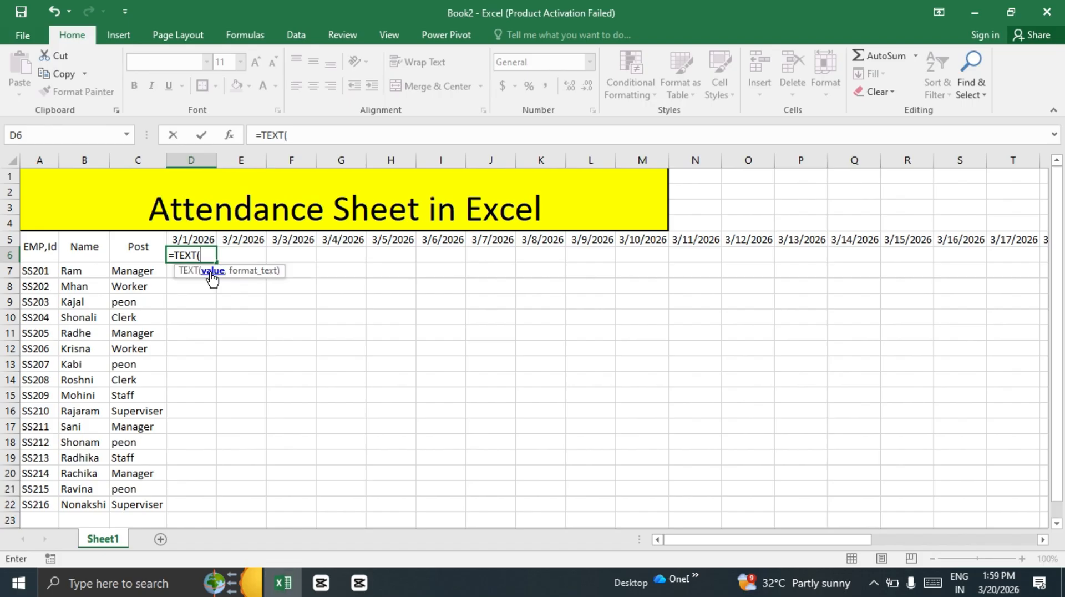
{"action": "left_click", "coordinate": [179, 239]}
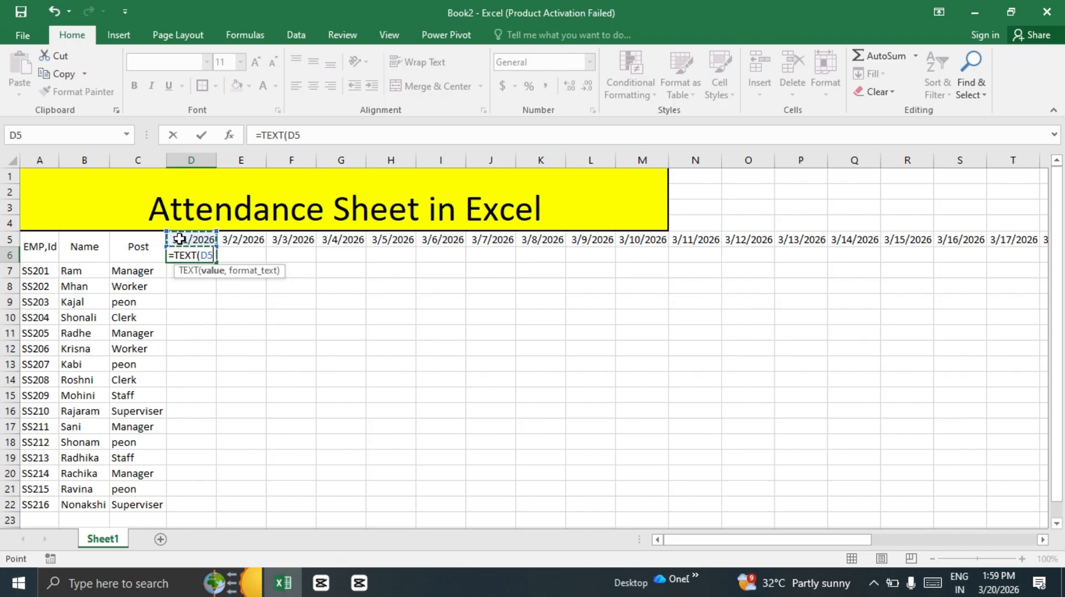
{"action": "type", "text": ","}
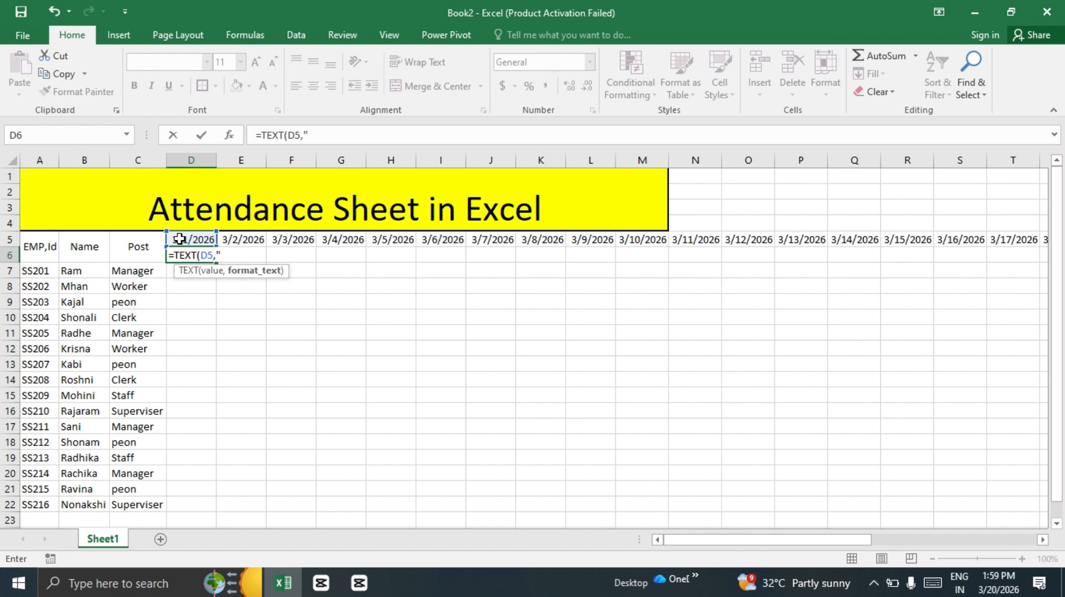
{"action": "type", "text": "d\")"}
{"action": "key", "text": "Return"}
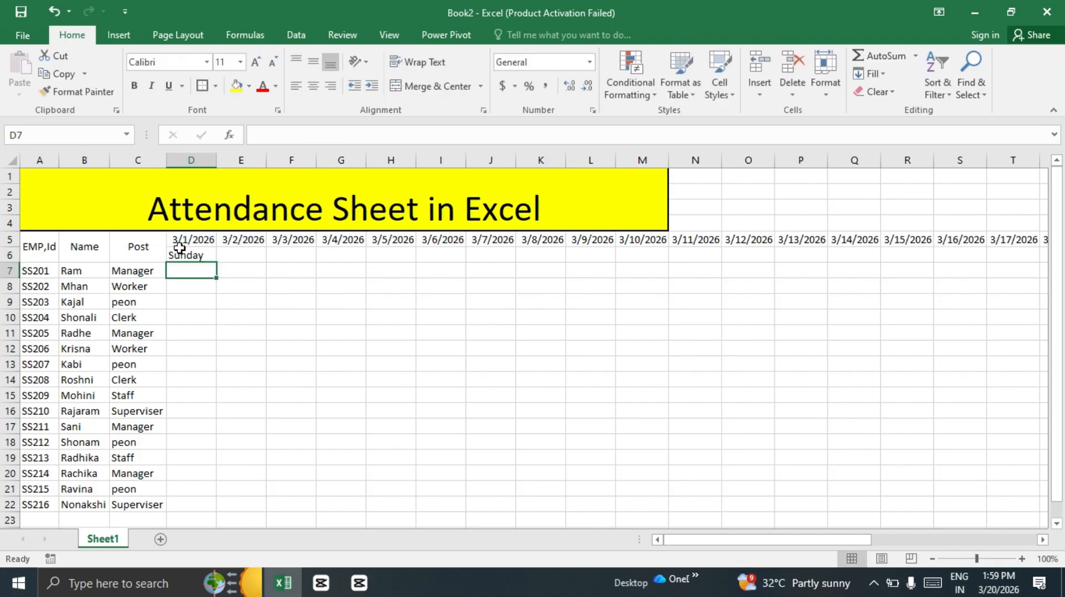
- Change the weekday formula in D6 to =TEXT(D5,"ddd") for an abbreviated day name
{"action": "left_click", "coordinate": [182, 254]}
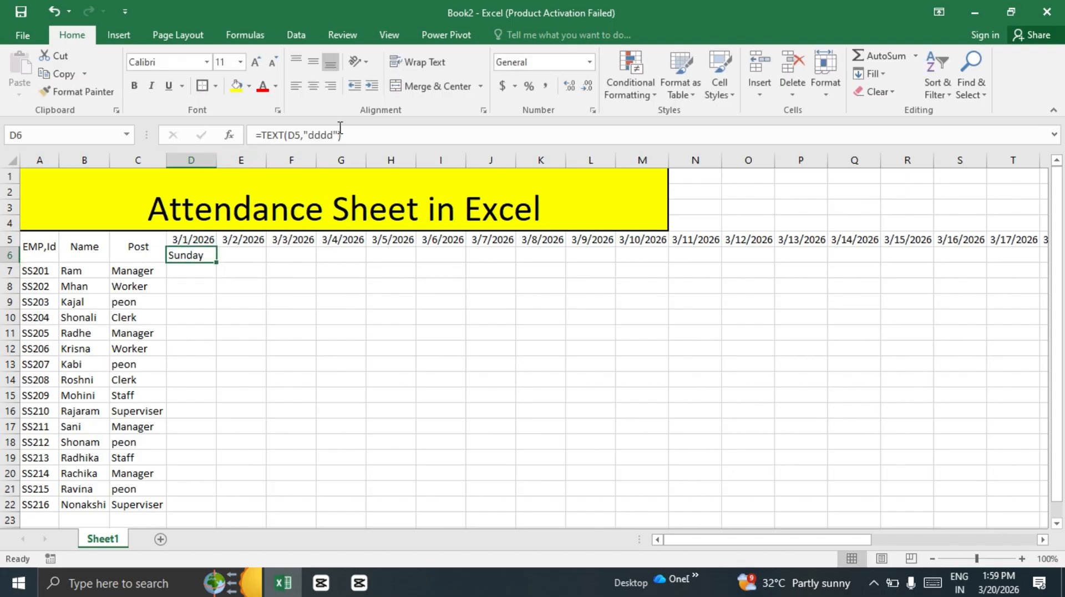
{"action": "left_click", "coordinate": [322, 136]}
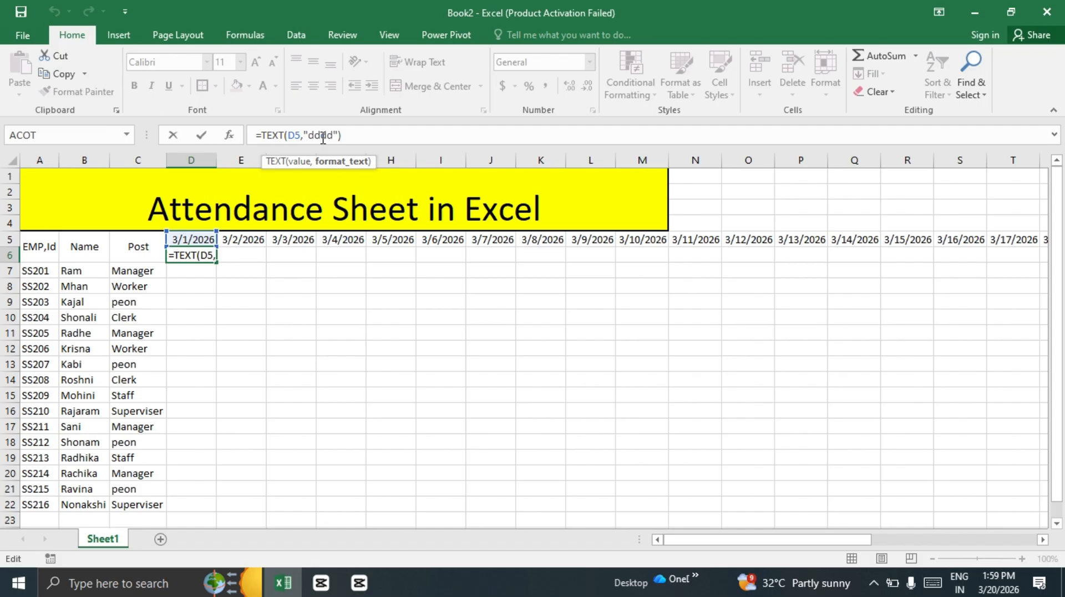
{"action": "key", "text": "BackSpace"}
{"action": "left_click", "coordinate": [343, 129]}
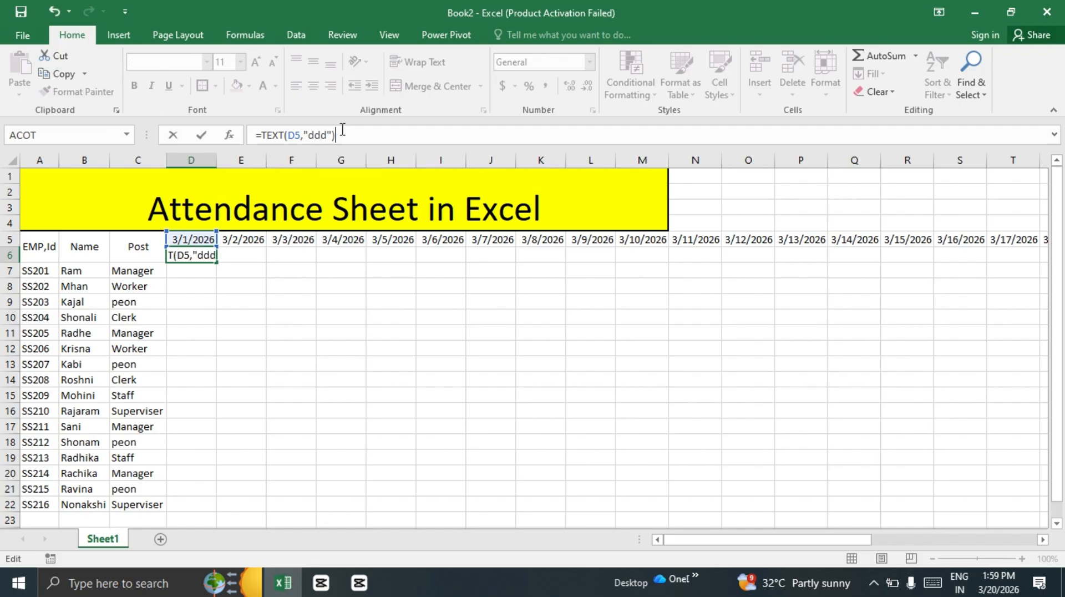
{"action": "key", "text": "Return"}
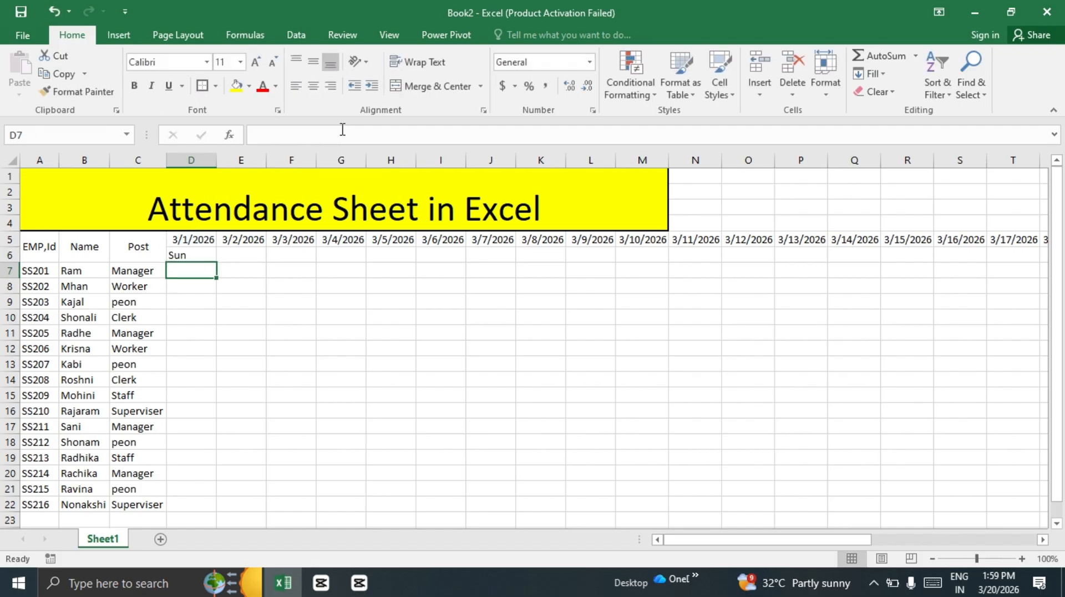
- Fill the abbreviated weekday formula from D6 across row 6 through AH6, under the last March date
{"action": "left_click", "coordinate": [196, 253]}
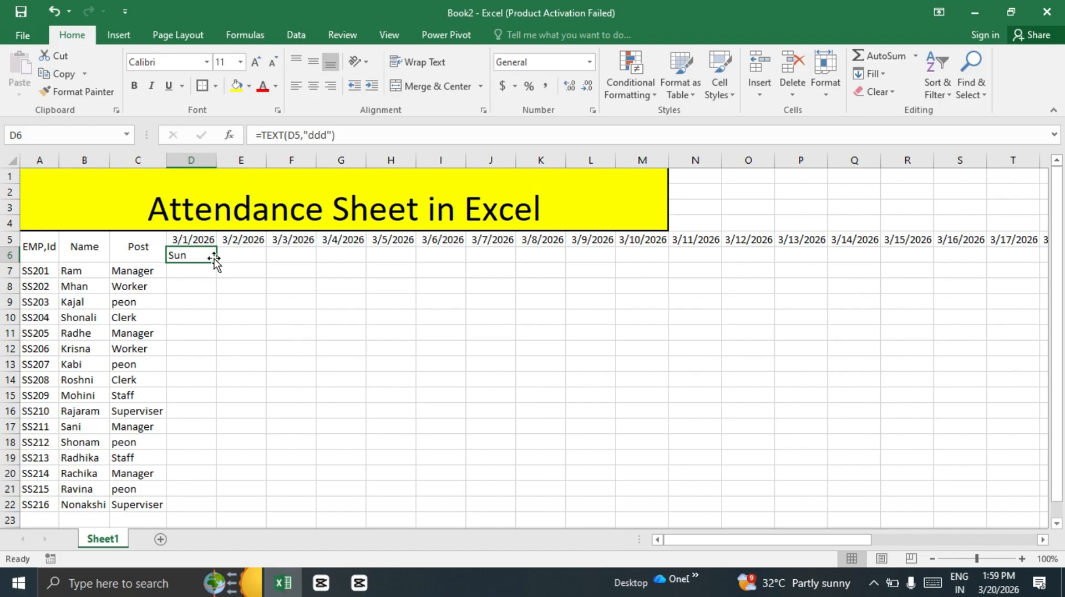
{"action": "left_click_drag", "start_coordinate": [216, 262], "coordinate": [949, 278]}
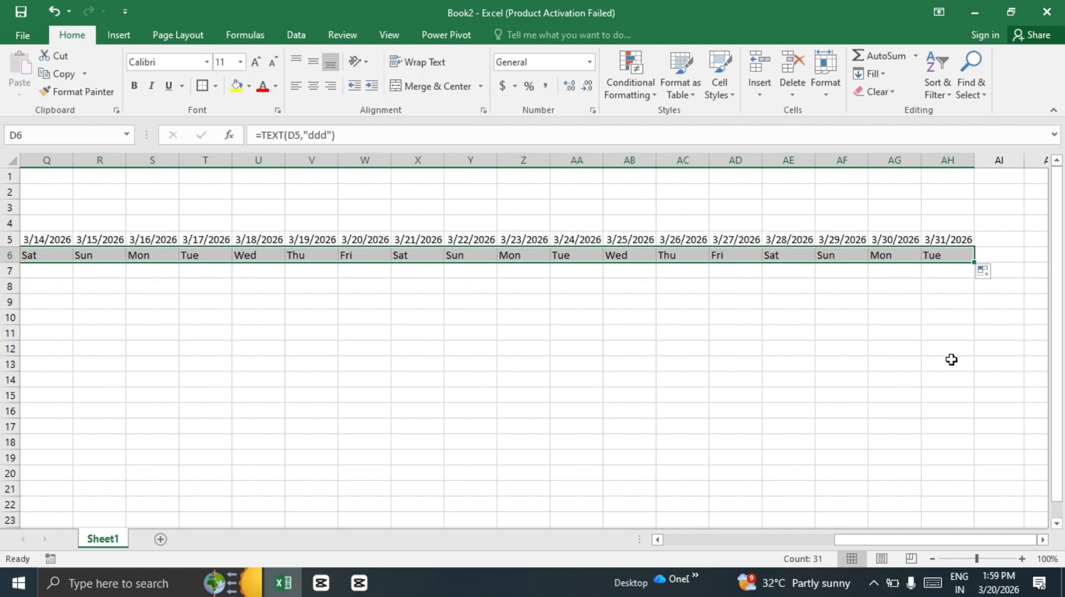
{"action": "left_click", "coordinate": [756, 328]}
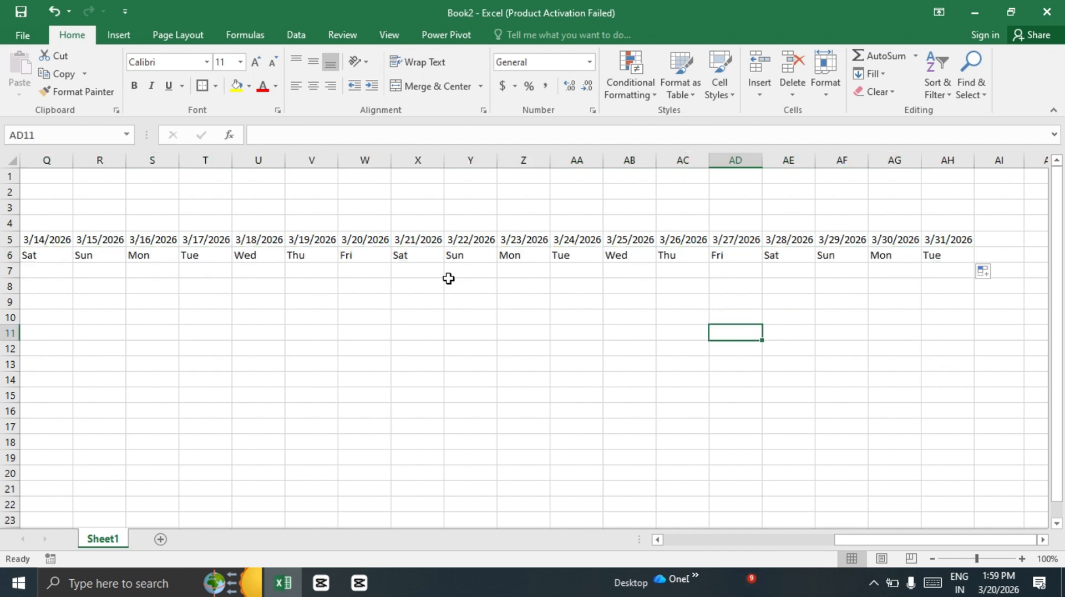
{"action": "scroll", "coordinate": [447, 278], "scroll_direction": "left", "scroll_amount": 3}
{"action": "scroll", "coordinate": [448, 278], "scroll_direction": "left", "scroll_amount": 7}
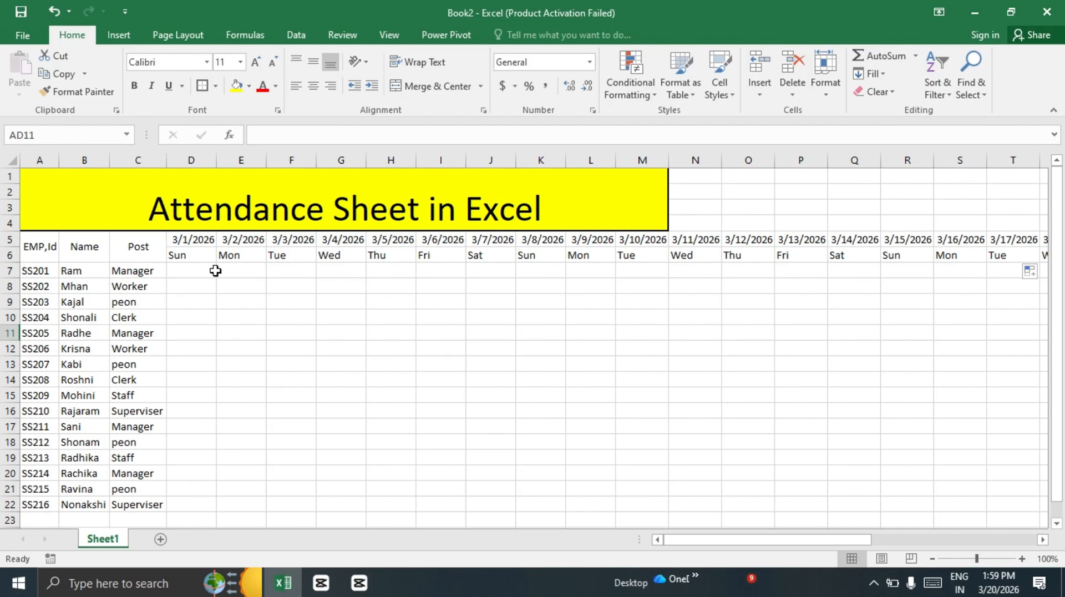
- Change the weekday formula in D6 to =TEXT(D5,"dddd") for a full day name
{"action": "left_click_drag", "start_coordinate": [179, 256], "coordinate": [949, 255]}
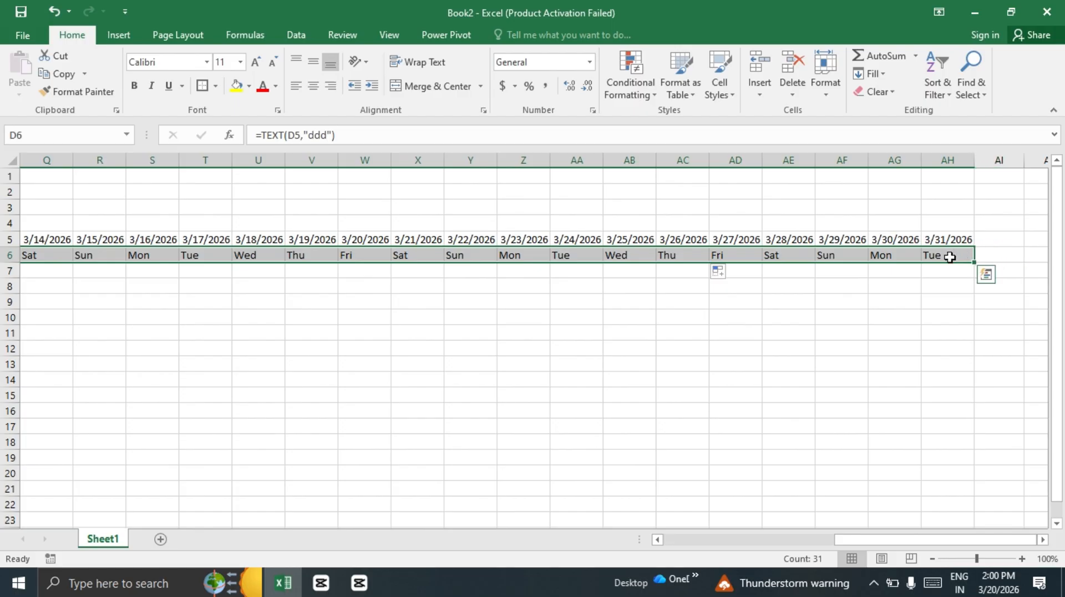
{"action": "left_click", "coordinate": [322, 135]}
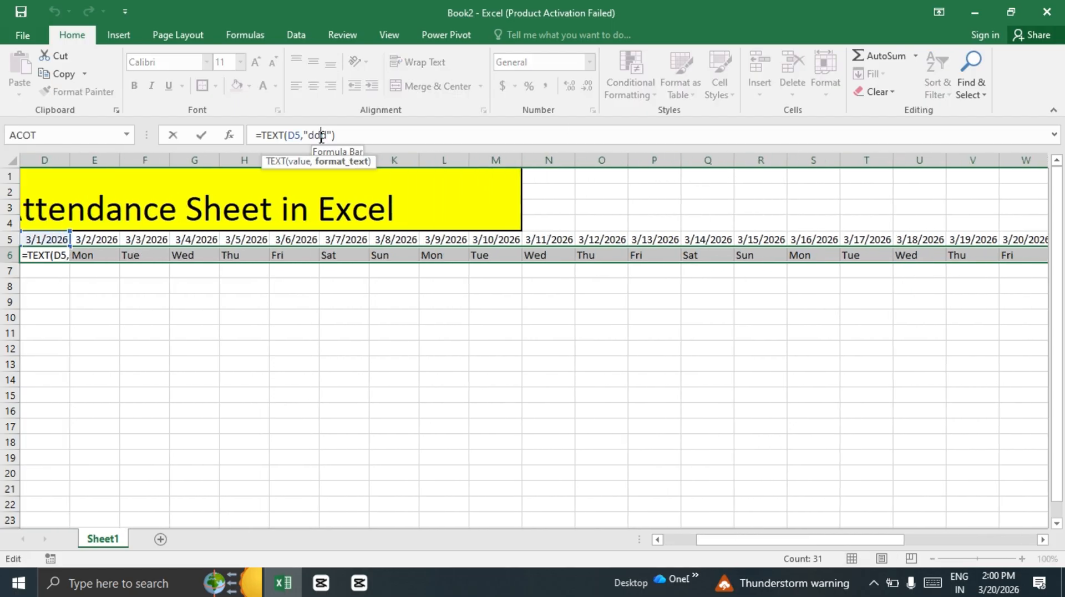
{"action": "type", "text": "d"}
{"action": "key", "text": "Return"}
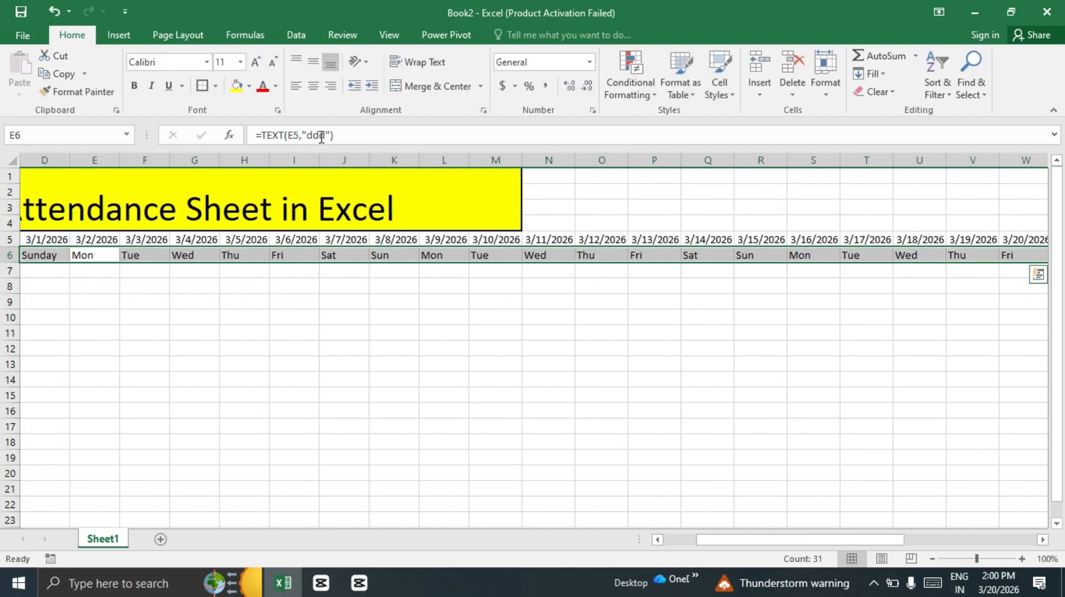
{"action": "left_click", "coordinate": [348, 297]}
{"action": "scroll", "coordinate": [348, 294], "scroll_direction": "left", "scroll_amount": 3}
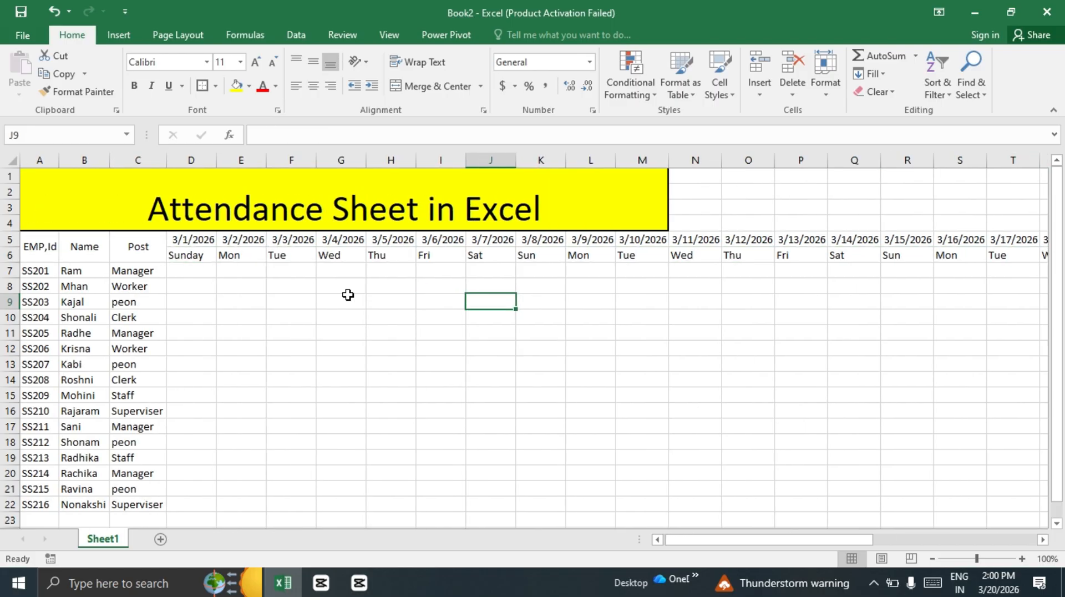
- Fill the full weekday name formula from D6 across row 6 through AH6
{"action": "left_click", "coordinate": [197, 256]}
{"action": "left_click_drag", "start_coordinate": [220, 266], "coordinate": [963, 282]}
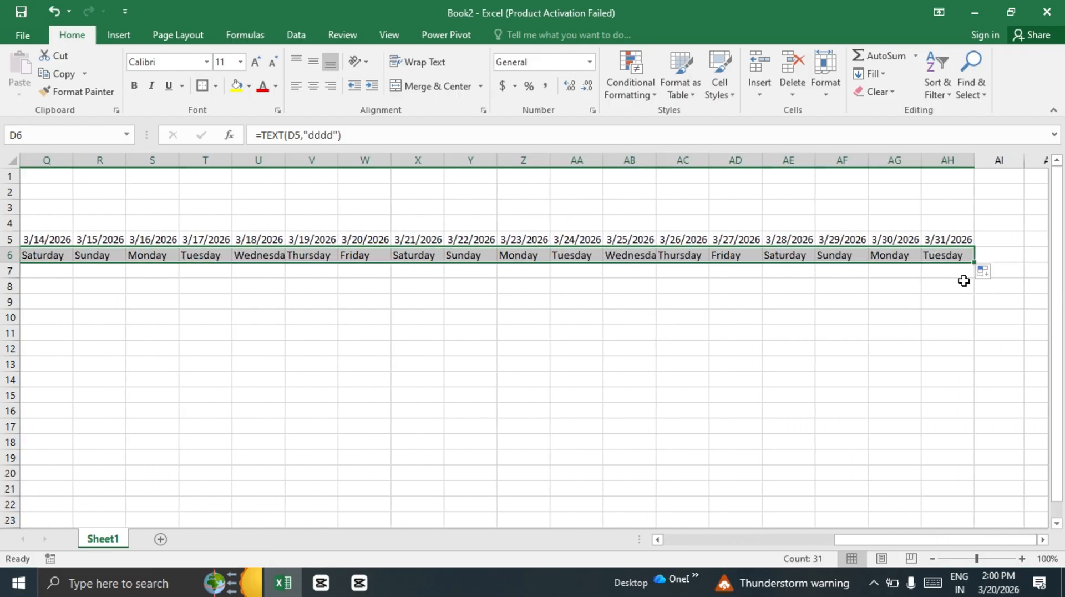
{"action": "left_click", "coordinate": [260, 333]}
{"action": "scroll", "coordinate": [260, 332], "scroll_direction": "left", "scroll_amount": 4}
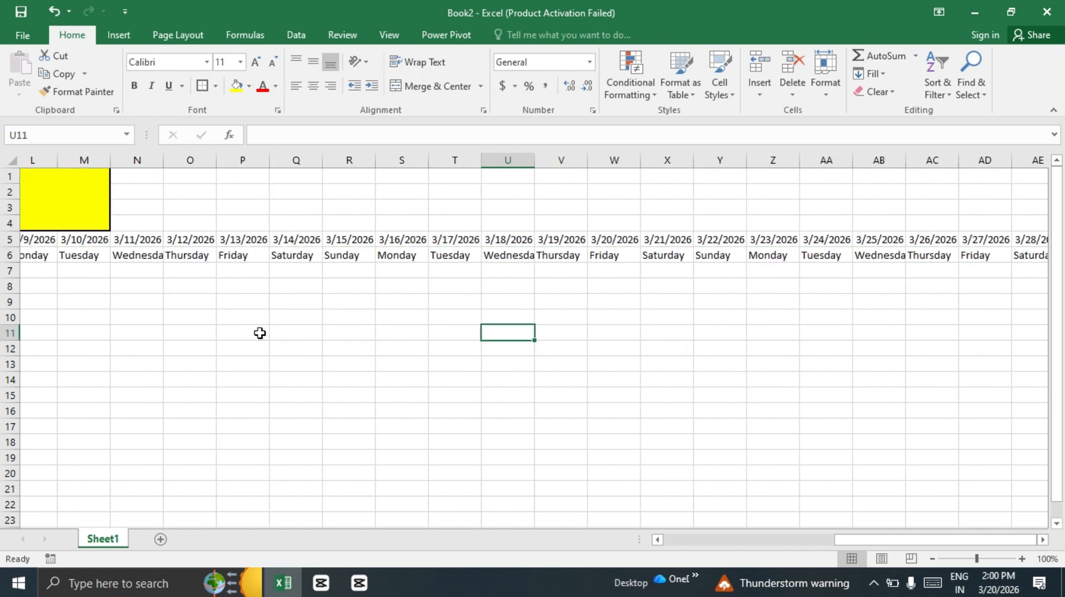
{"action": "scroll", "coordinate": [260, 333], "scroll_direction": "left", "scroll_amount": 5}
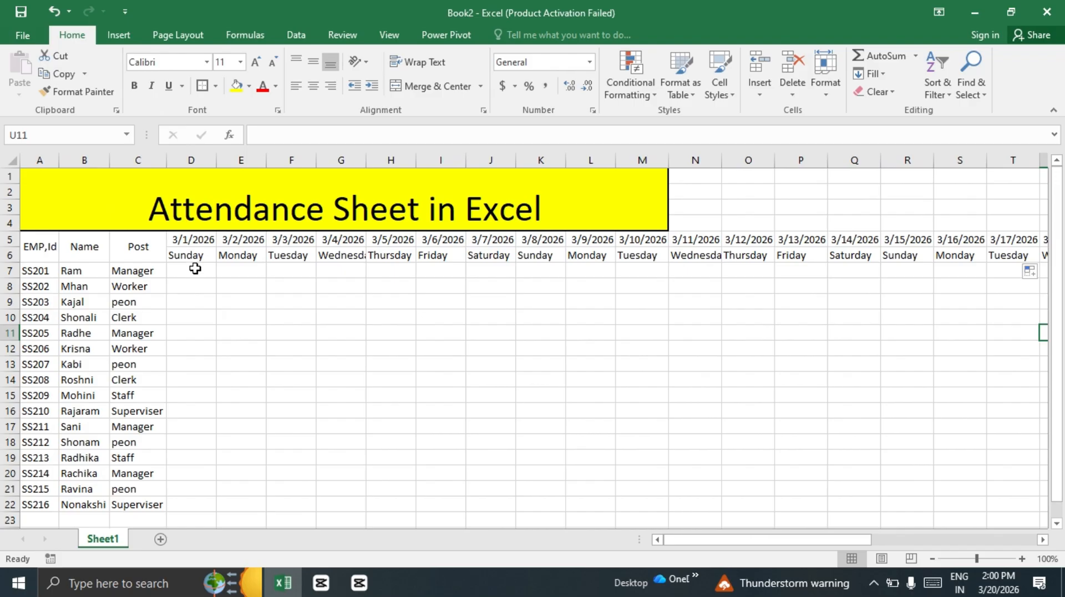
- Enter the summary headings Presant in AI5 and Absent in AJ5, directly after the last date
{"action": "left_click", "coordinate": [195, 268]}
{"action": "scroll", "coordinate": [195, 269], "scroll_direction": "right", "scroll_amount": 12}
{"action": "scroll", "coordinate": [195, 268], "scroll_direction": "left", "scroll_amount": 1}
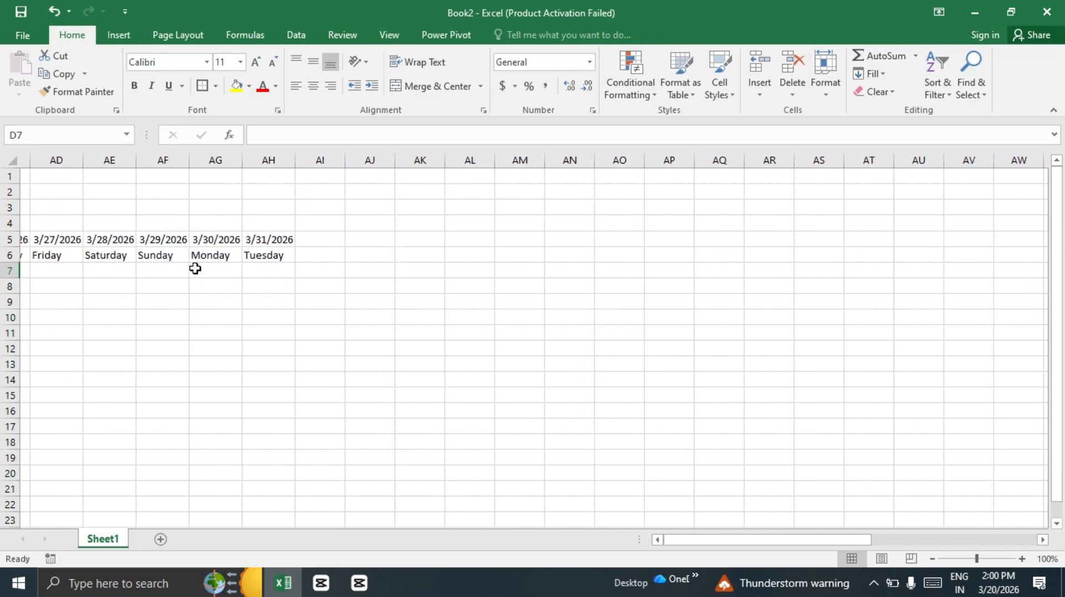
{"action": "scroll", "coordinate": [195, 269], "scroll_direction": "right", "scroll_amount": 1}
{"action": "left_click", "coordinate": [311, 236]}
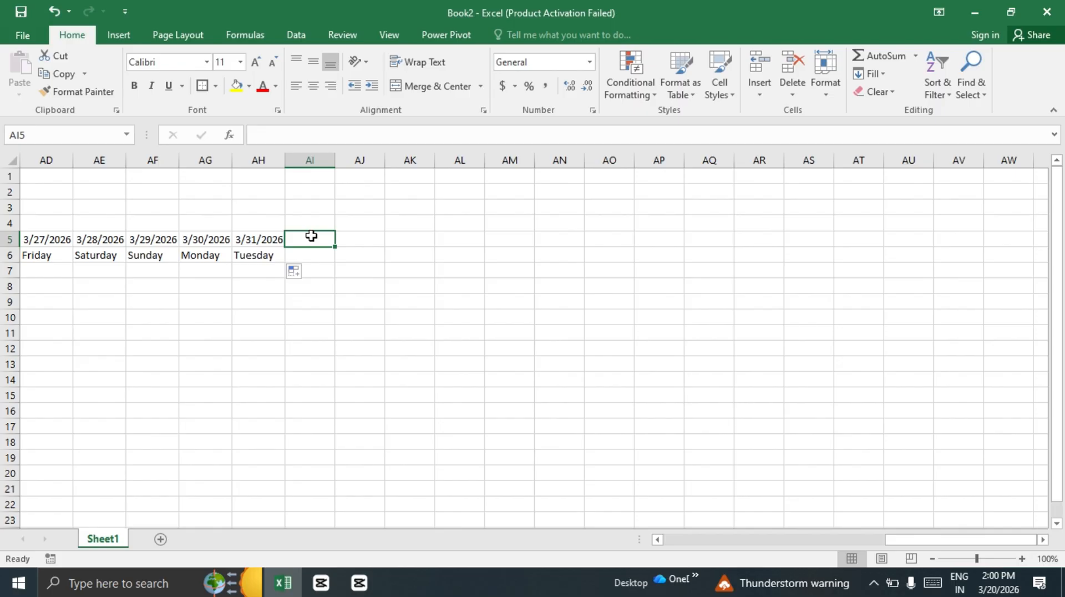
{"action": "type", "text": "Presant"}
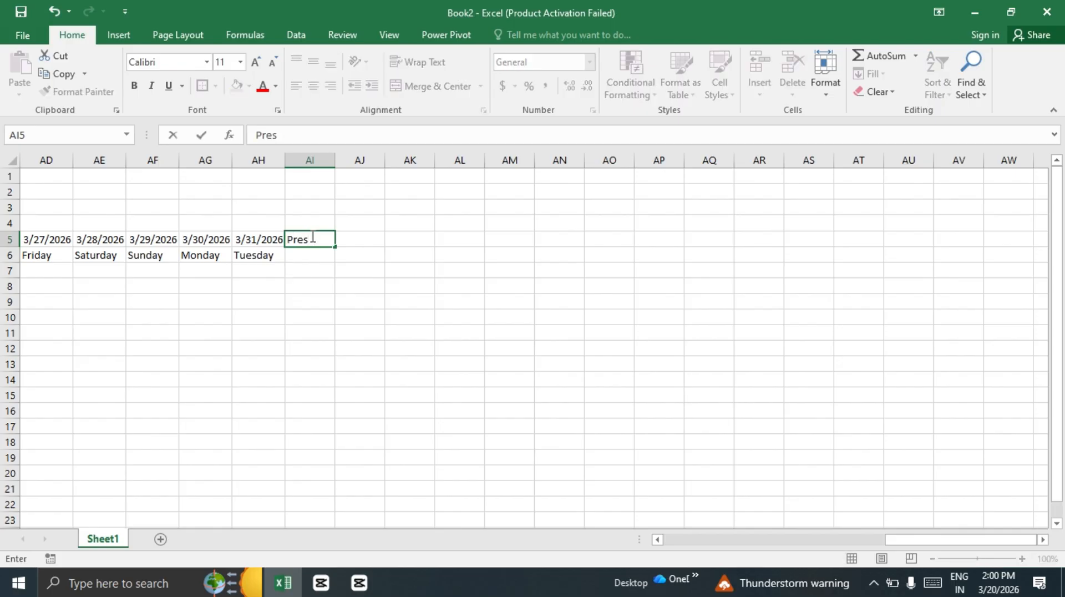
{"action": "left_click", "coordinate": [405, 279]}
{"action": "left_click", "coordinate": [347, 241]}
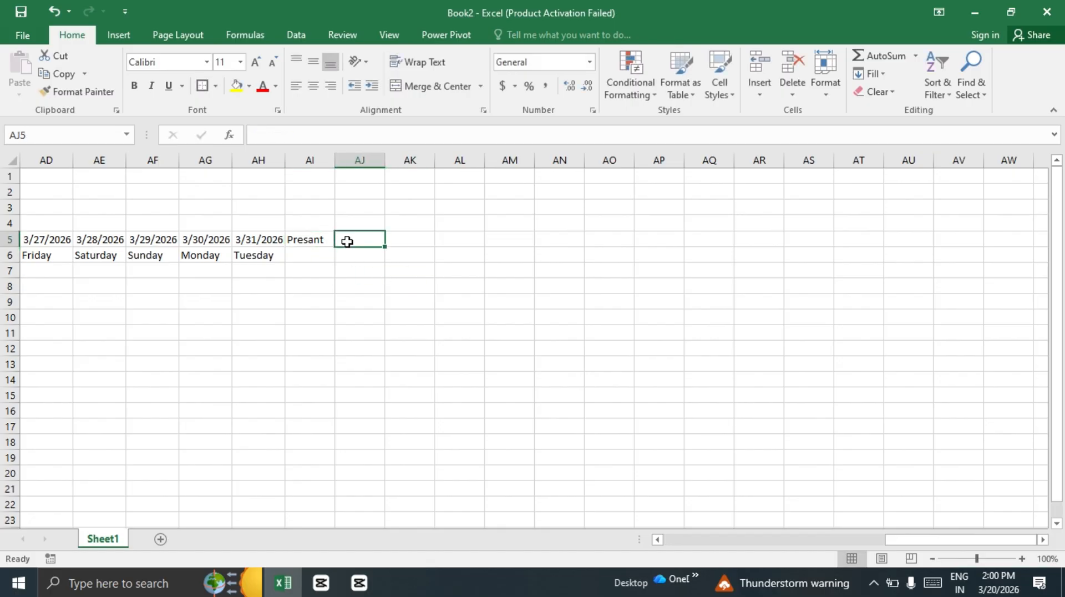
{"action": "type", "text": "Absent"}
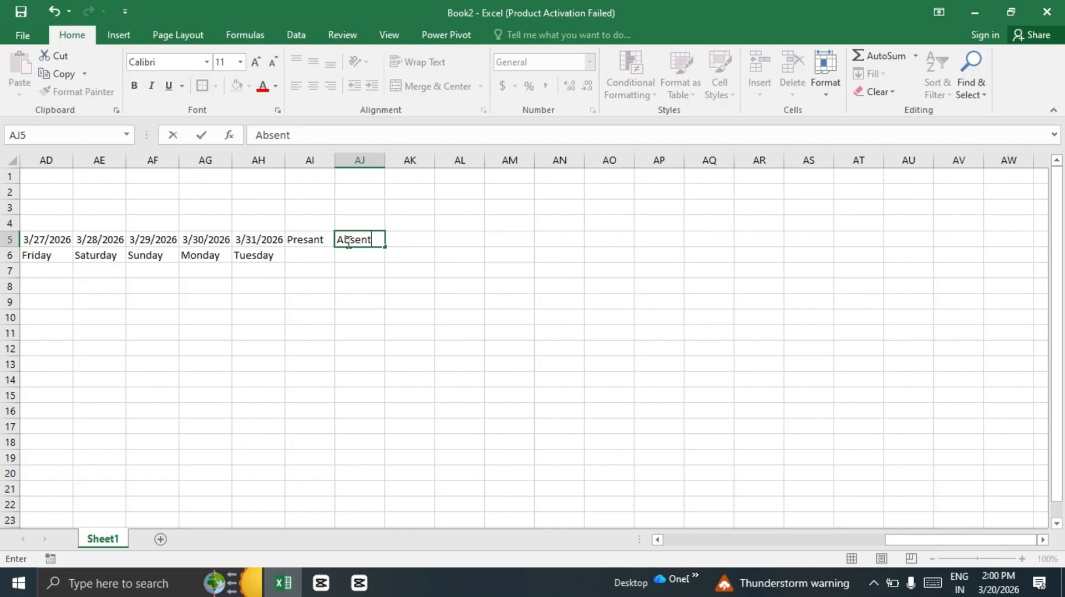
{"action": "key", "text": "Tab"}
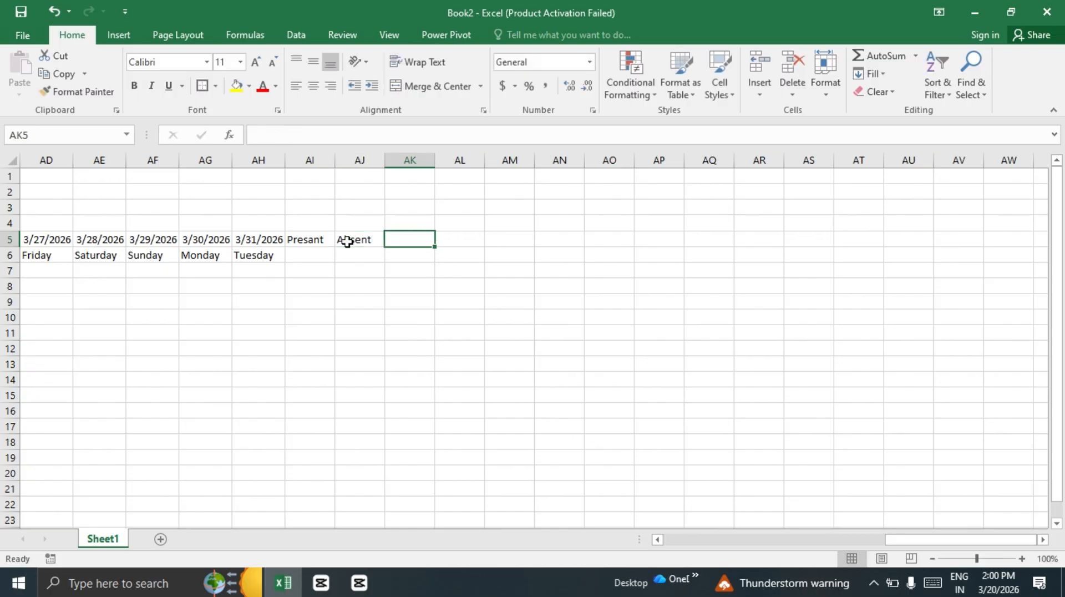
- Enter the summary headings Holiday in AK5 and Total. P in AL5
{"action": "type", "text": "Holiday"}
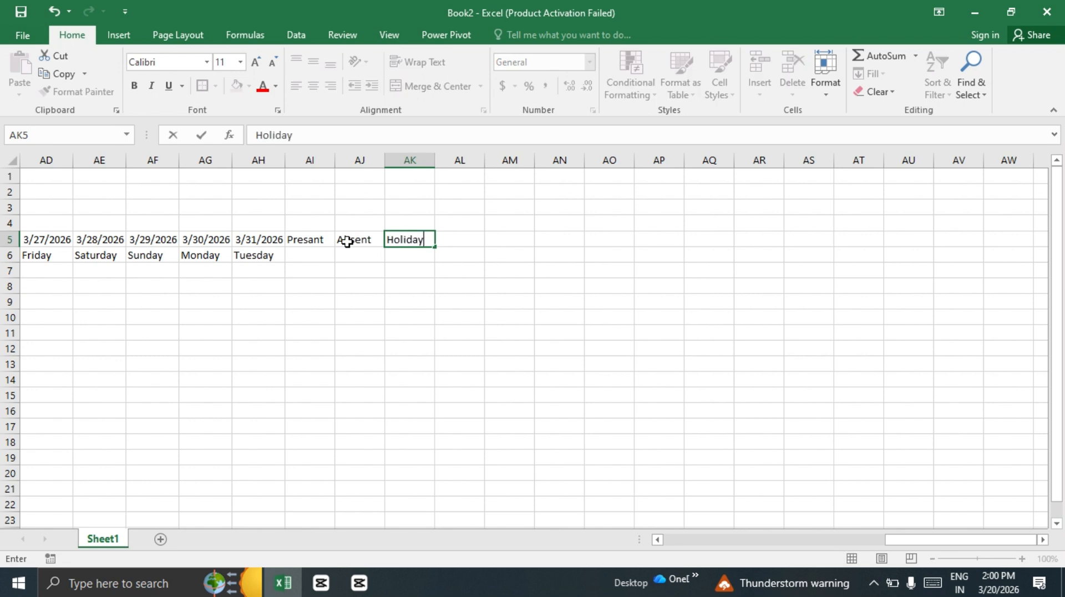
{"action": "key", "text": "Tab"}
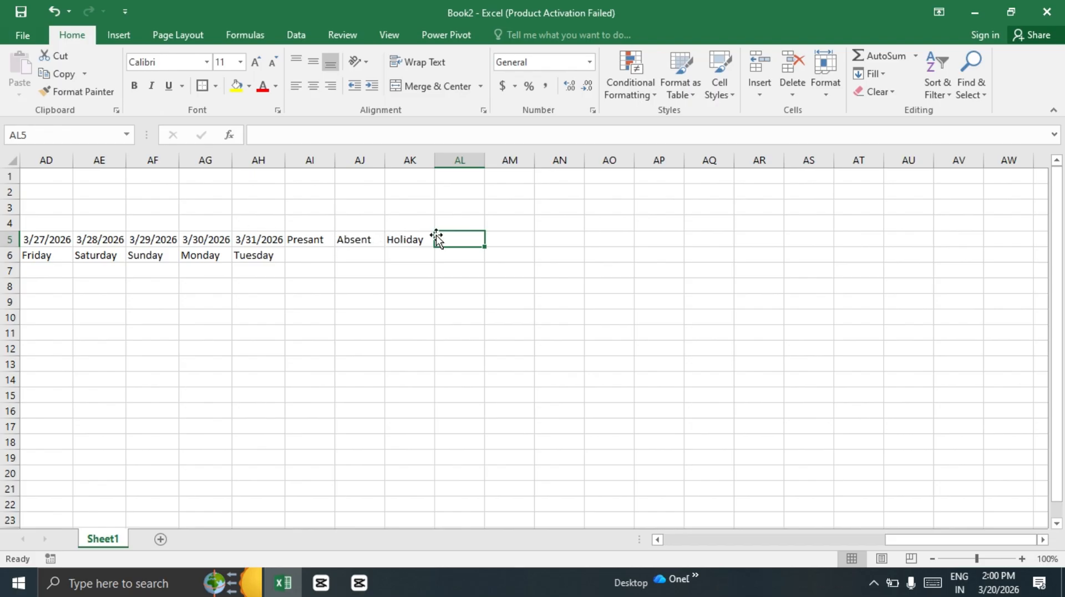
{"action": "type", "text": "T"}
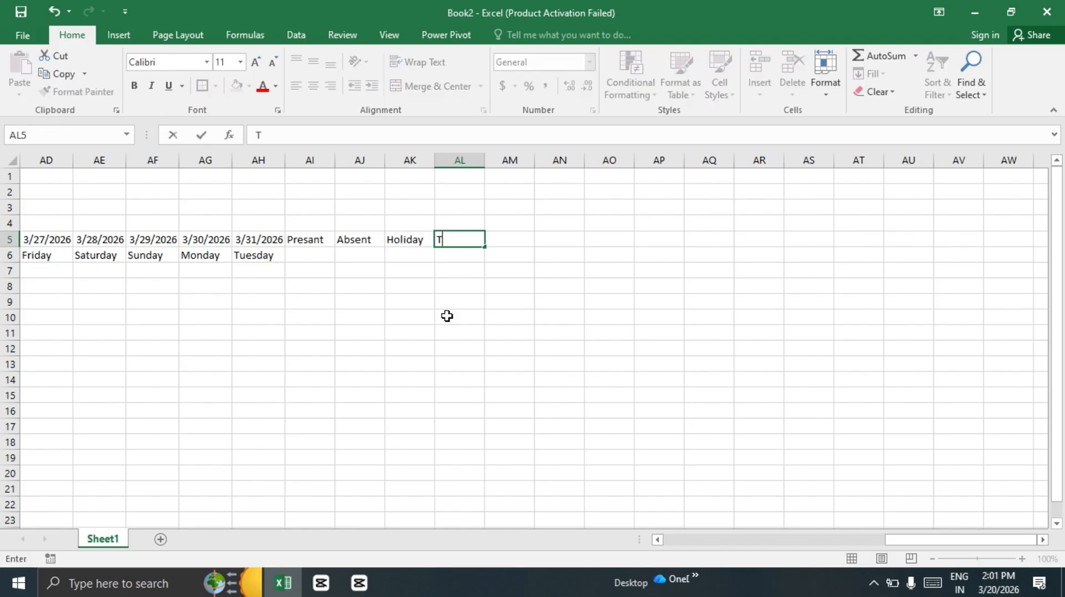
{"action": "type", "text": "otal. P"}
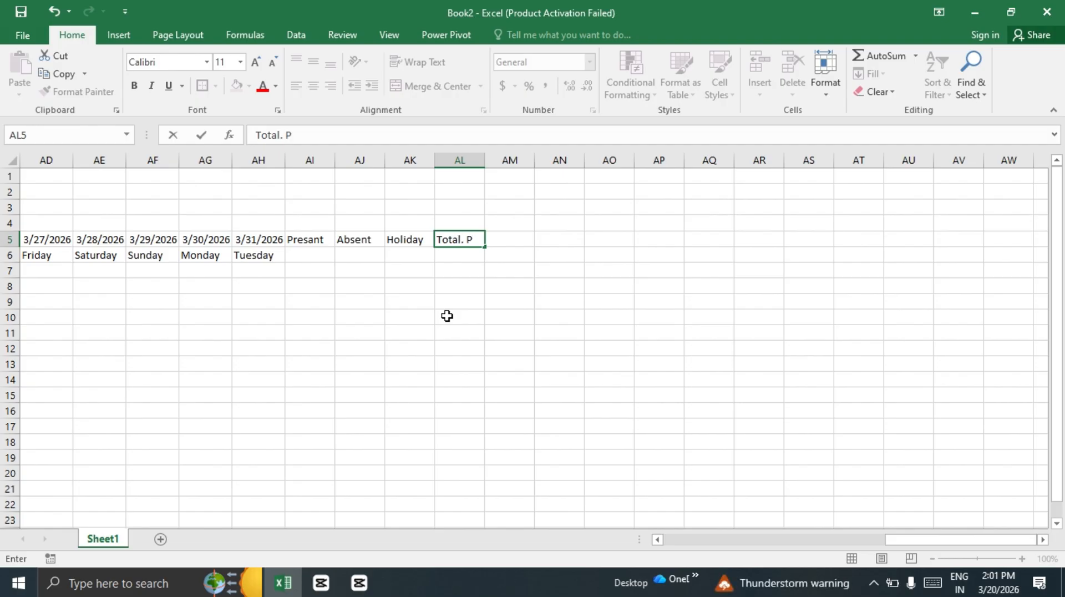
{"action": "left_click", "coordinate": [481, 362]}
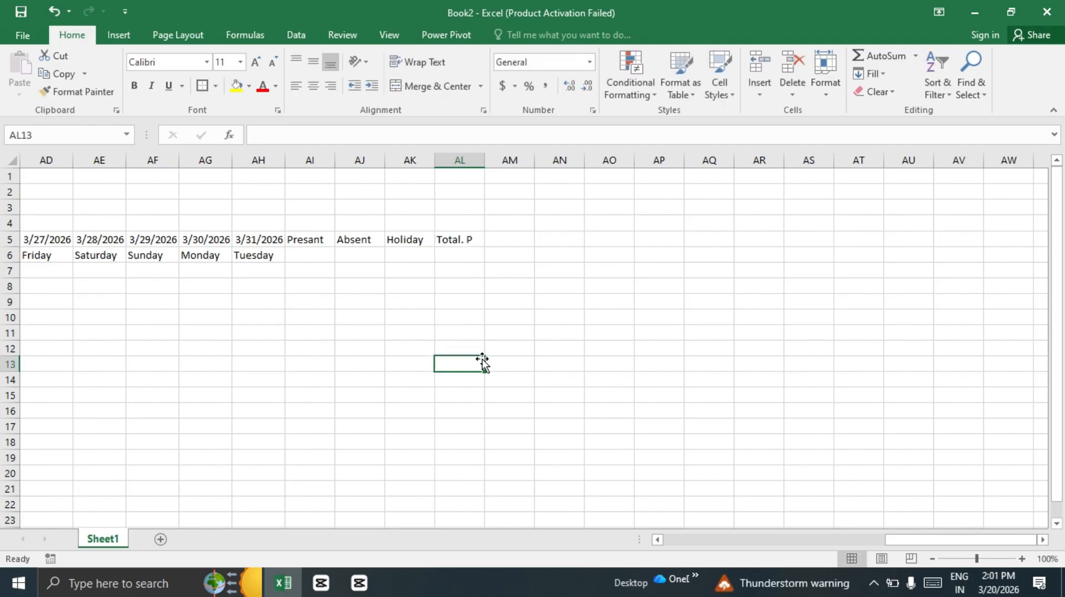
- Merge and center the Presant heading over AI5:AI6 and the Absent heading over AJ5:AJ6
{"action": "left_click_drag", "start_coordinate": [314, 237], "coordinate": [316, 249]}
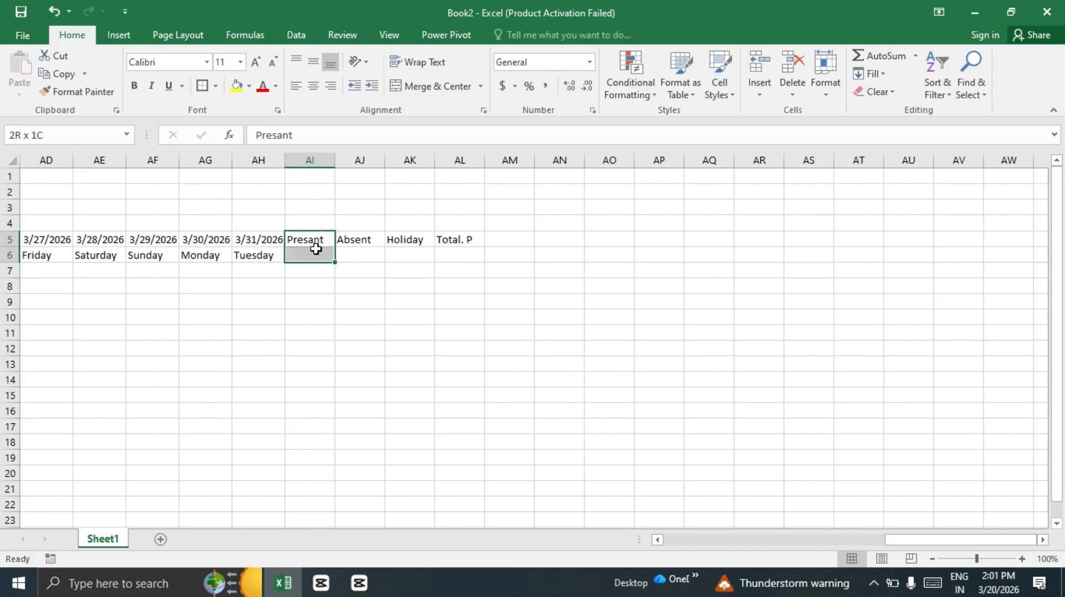
{"action": "left_click", "coordinate": [439, 86]}
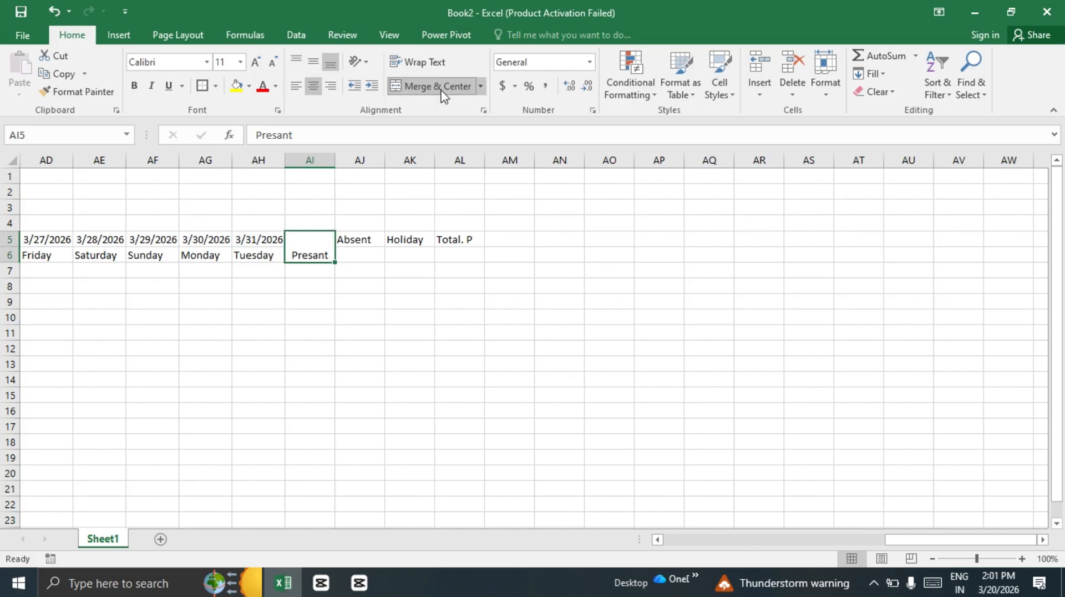
{"action": "mouse_move", "coordinate": [381, 315]}
{"action": "left_mouse_down"}
{"action": "mouse_move", "coordinate": [352, 238]}
{"action": "mouse_move", "coordinate": [358, 250]}
{"action": "left_mouse_up"}
{"action": "left_click", "coordinate": [358, 238]}
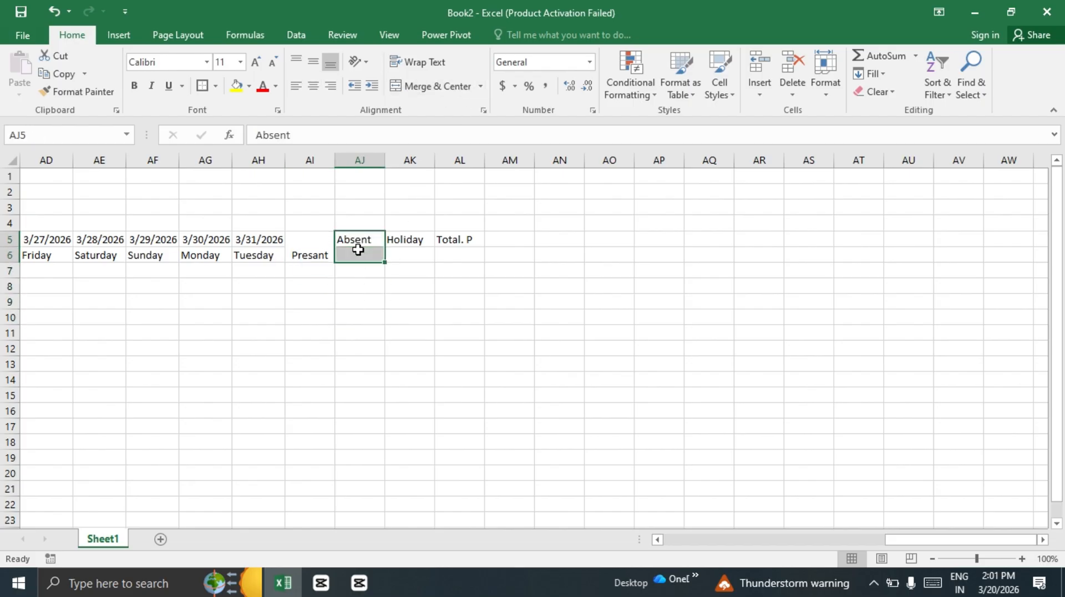
{"action": "left_click", "coordinate": [444, 89]}
- Merge and center the Holiday heading over AK5:AK6 and the Total. P heading over AL5:AL6
{"action": "left_click_drag", "start_coordinate": [441, 324], "coordinate": [405, 253]}
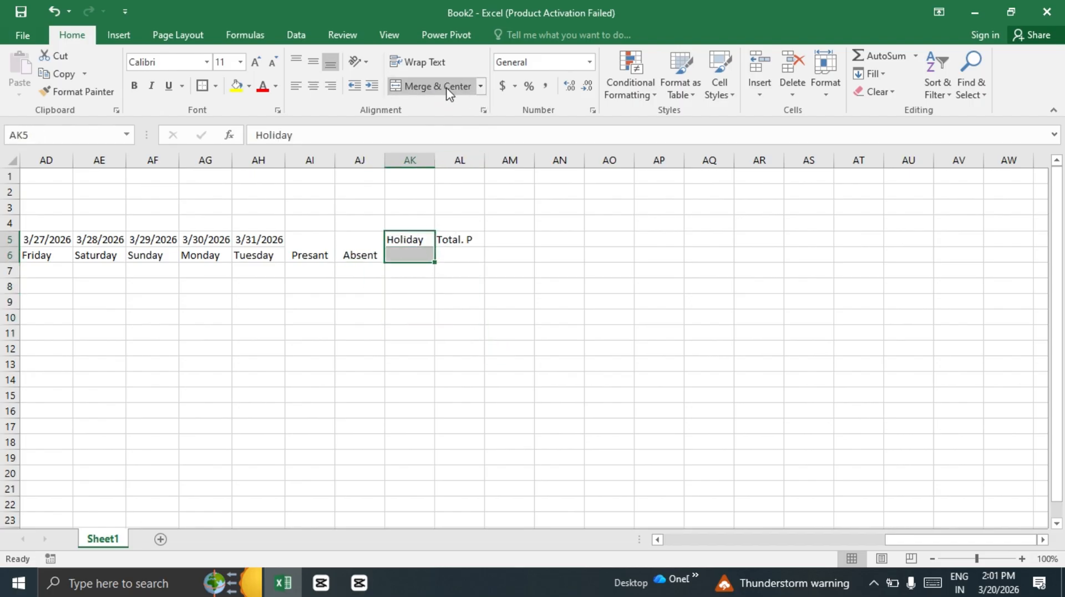
{"action": "left_click", "coordinate": [446, 87]}
{"action": "left_click", "coordinate": [519, 305]}
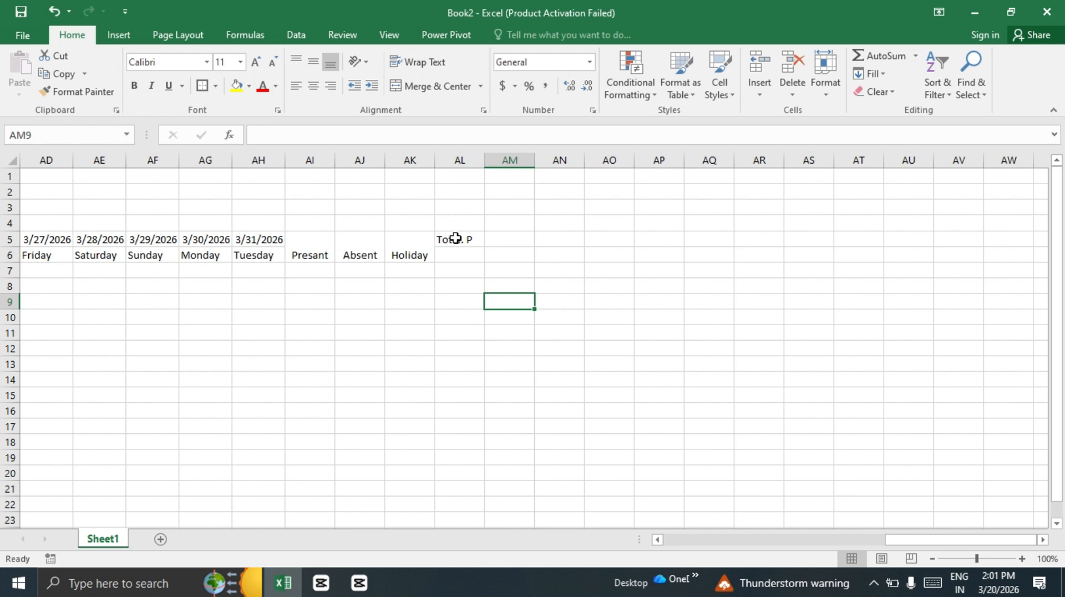
{"action": "left_click_drag", "start_coordinate": [455, 239], "coordinate": [449, 250]}
{"action": "left_click", "coordinate": [455, 257]}
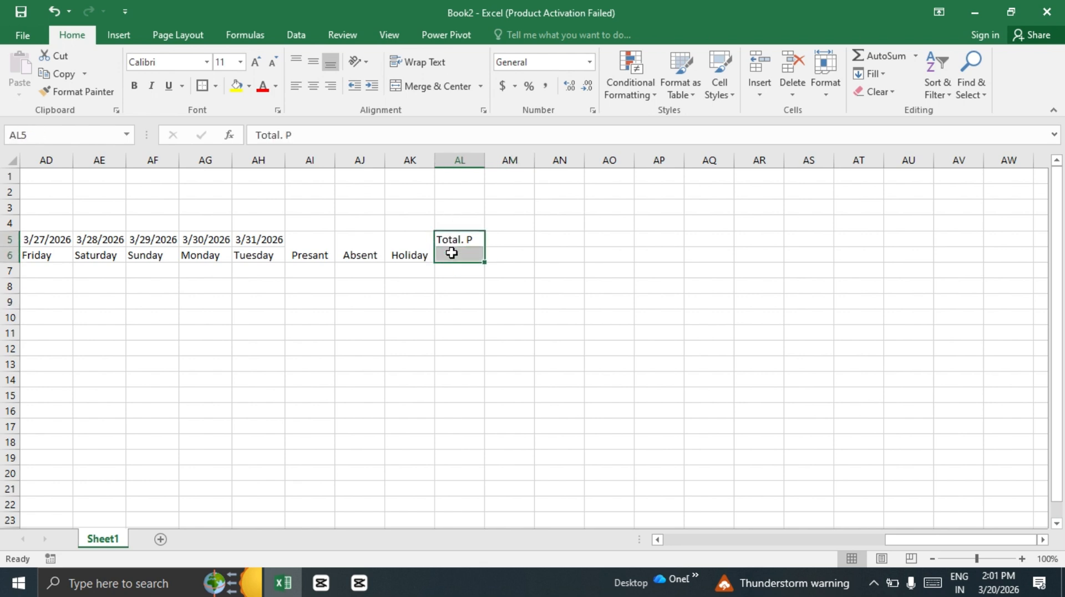
{"action": "left_click", "coordinate": [432, 89]}
{"action": "left_click", "coordinate": [490, 390]}
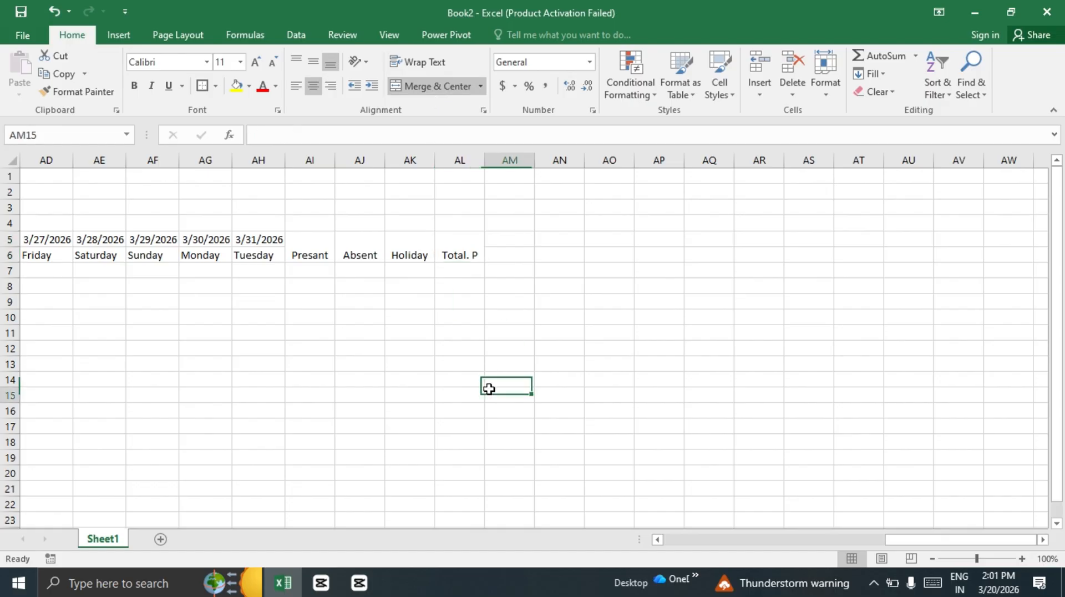
- Middle-align the four merged summary headings in AI5:AL6 vertically
{"action": "left_click_drag", "start_coordinate": [310, 240], "coordinate": [455, 254]}
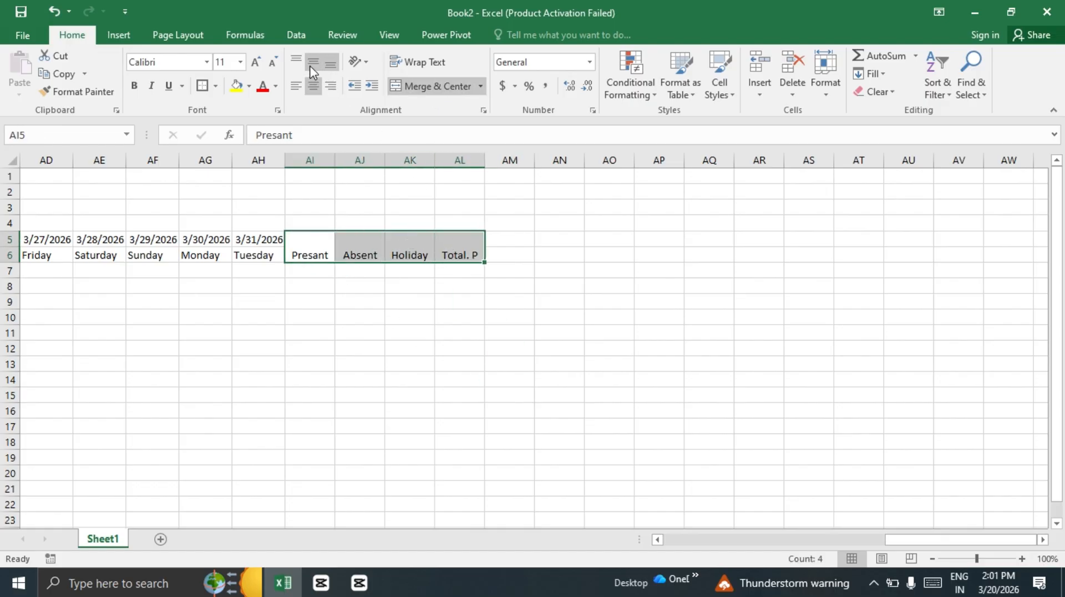
{"action": "left_click", "coordinate": [313, 65]}
{"action": "left_click", "coordinate": [340, 317]}
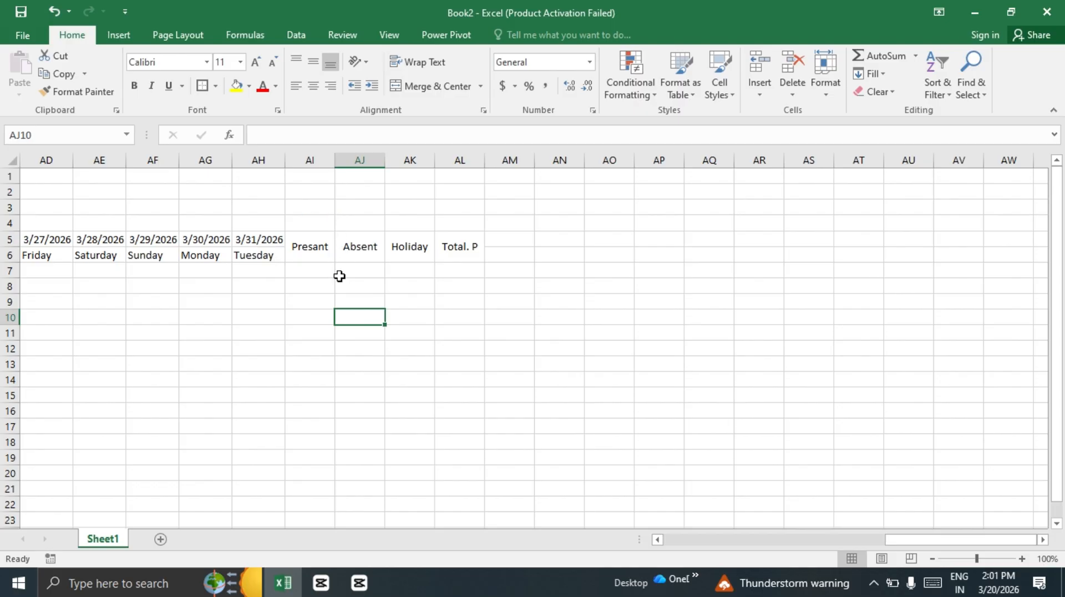
- Enter H as the holiday mark in K7 for the first employee on Sunday, 3/8/2026
{"action": "scroll", "coordinate": [339, 286], "scroll_direction": "left", "scroll_amount": 10}
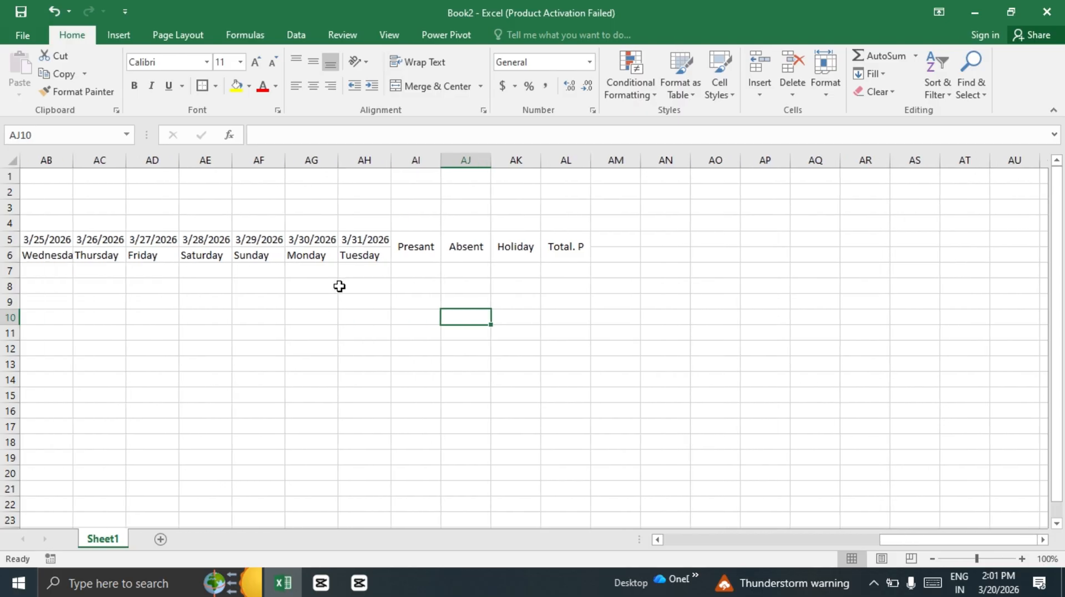
{"action": "scroll", "coordinate": [340, 286], "scroll_direction": "left", "scroll_amount": 4}
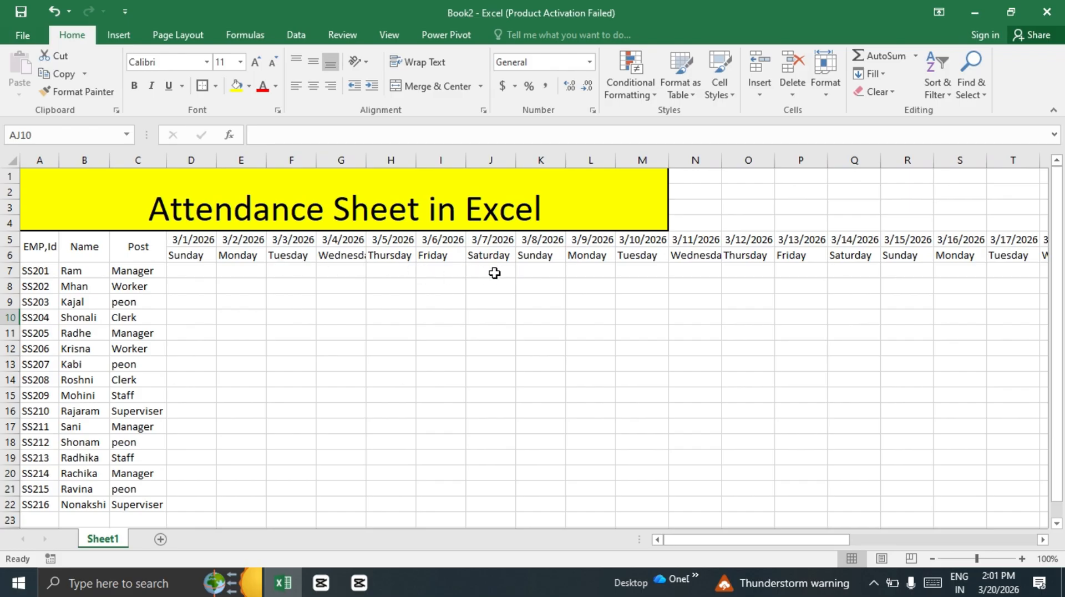
{"action": "left_click", "coordinate": [544, 266]}
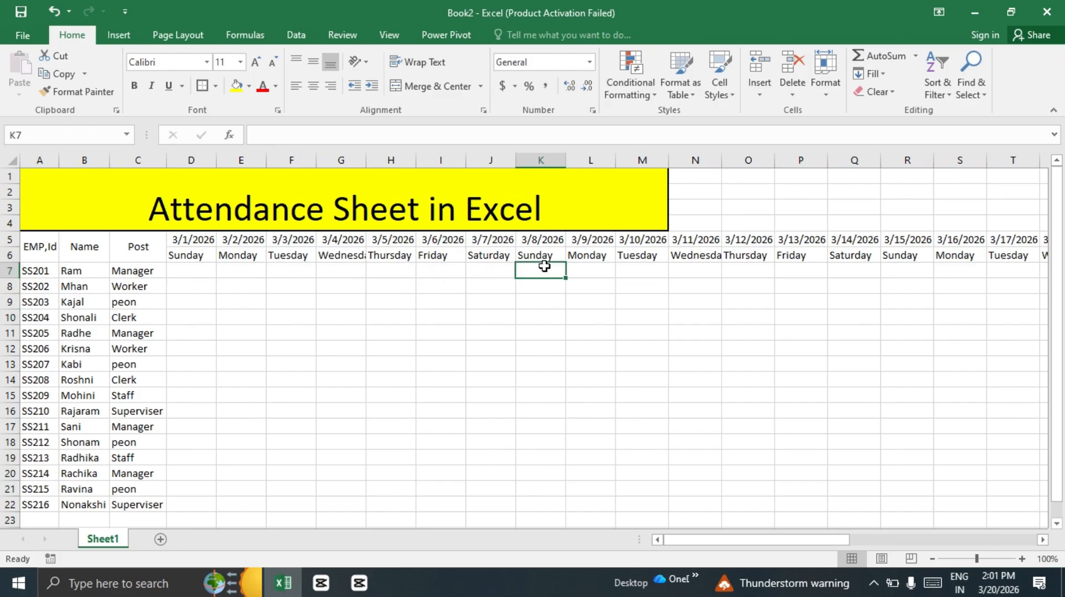
{"action": "type", "text": "H"}
{"action": "left_click", "coordinate": [546, 302]}
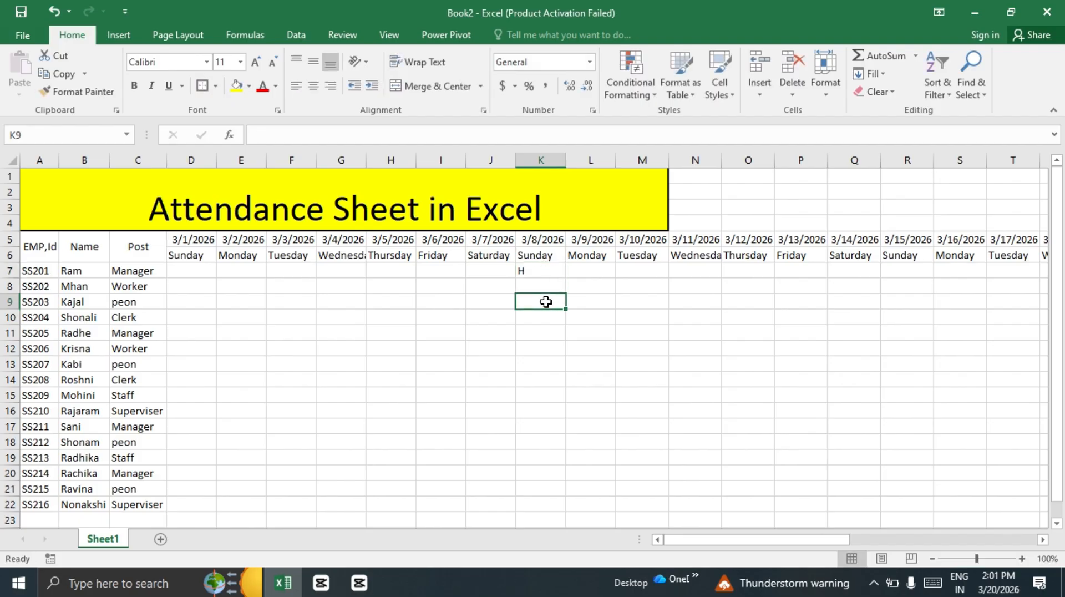
- Fill the H mark from K7 down through K22 for all employees on Sunday, 3/8/2026
{"action": "left_click", "coordinate": [540, 268]}
{"action": "left_click_drag", "start_coordinate": [565, 279], "coordinate": [527, 413]}
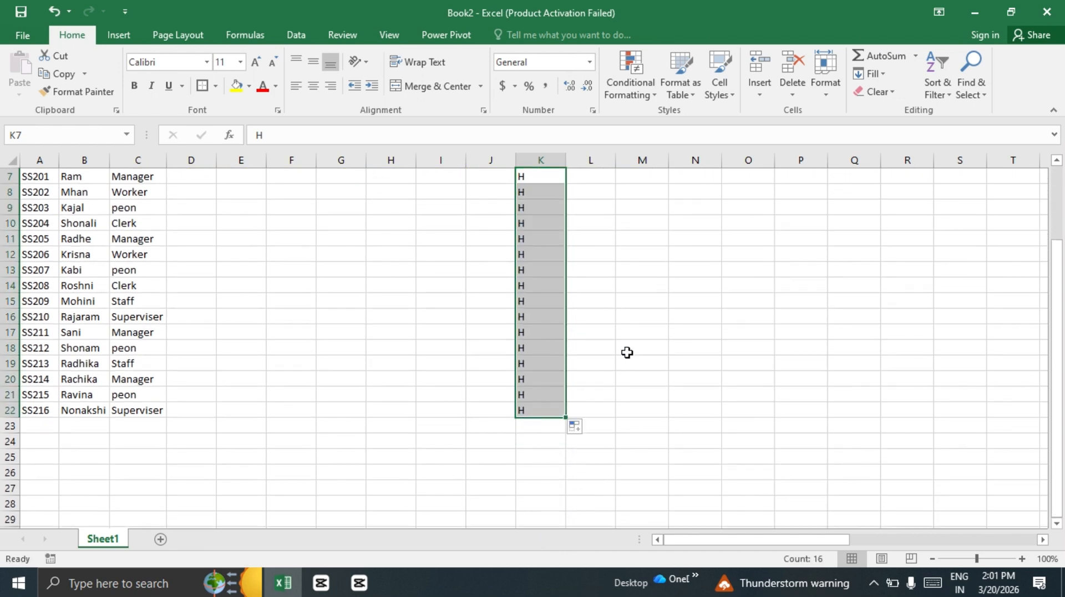
{"action": "scroll", "coordinate": [626, 352], "scroll_direction": "up", "scroll_amount": 2}
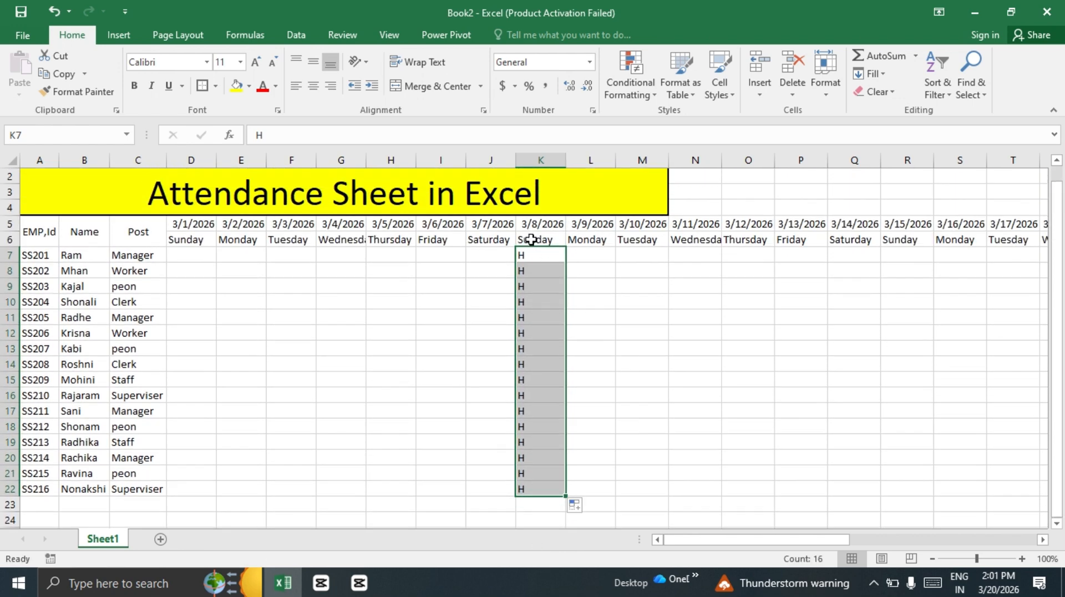
- Give the Sunday column K6:K22 a red fill and white font color
{"action": "left_click_drag", "start_coordinate": [531, 240], "coordinate": [521, 462]}
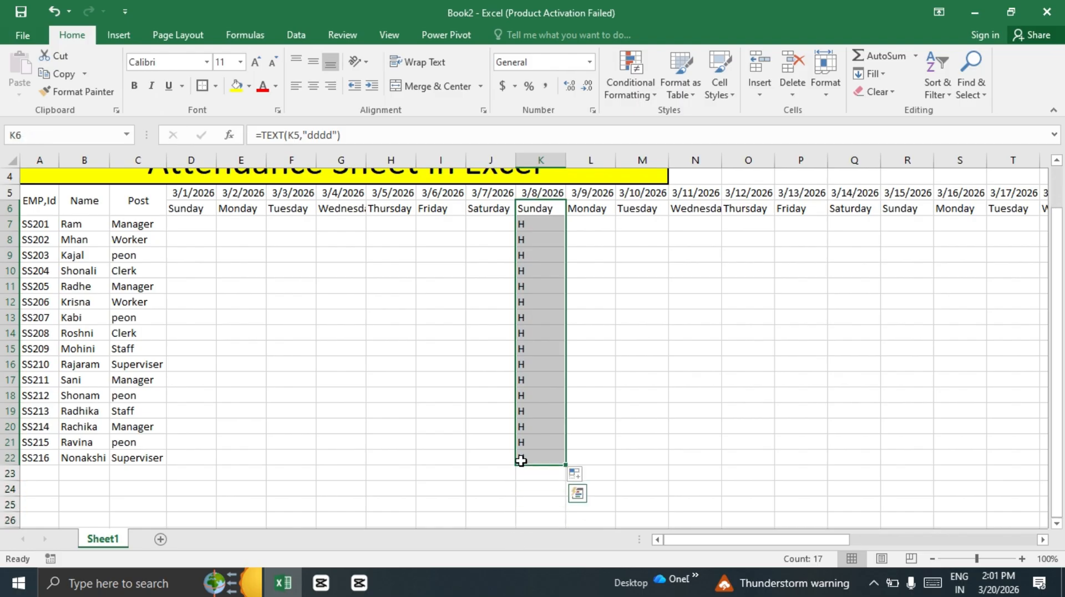
{"action": "left_click", "coordinate": [250, 87]}
{"action": "left_click", "coordinate": [247, 206]}
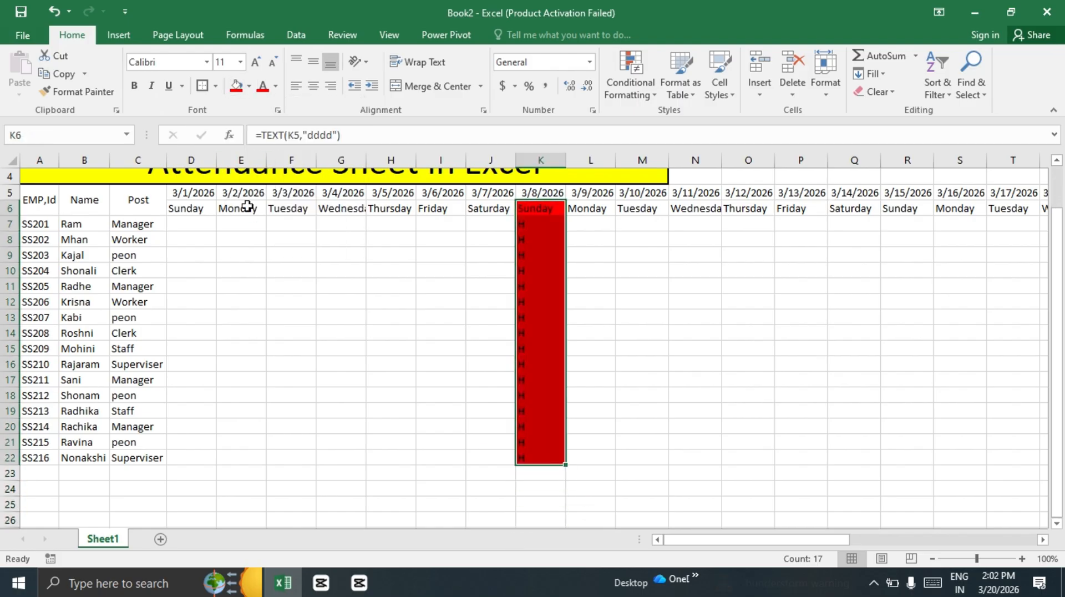
{"action": "left_click", "coordinate": [276, 86]}
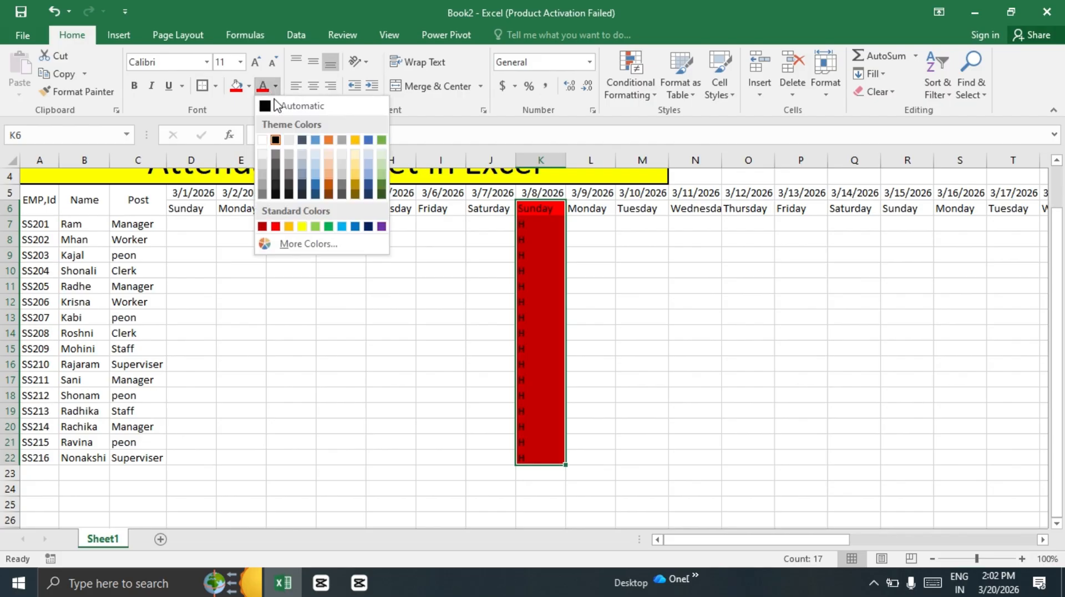
{"action": "left_click", "coordinate": [263, 140]}
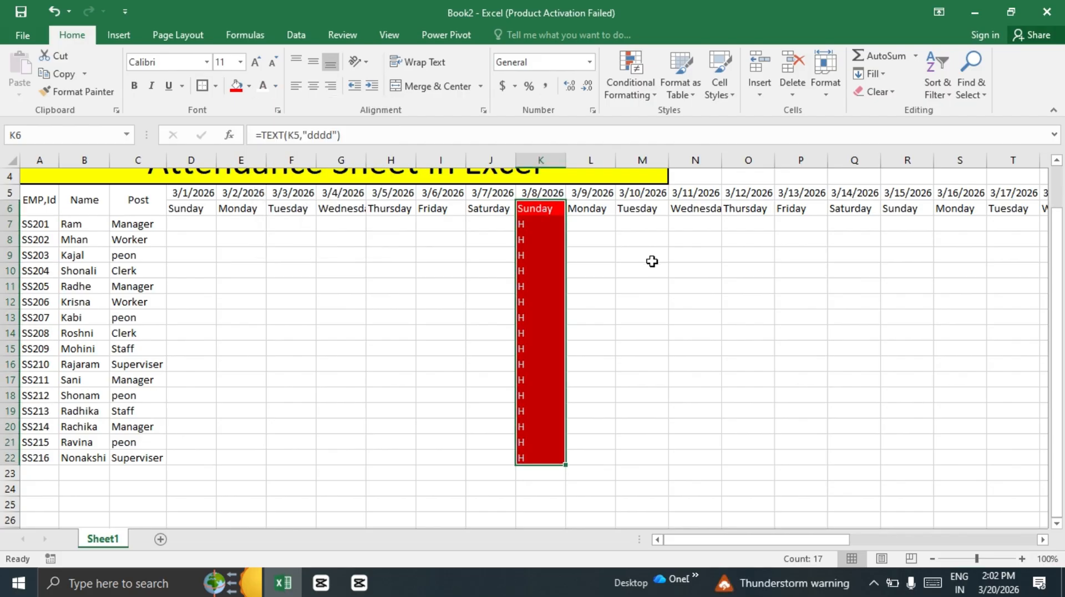
- Copy the formatted Sunday block K6:K22 and paste it at R6 for 3/15/2026
{"action": "key", "text": "ctrl+c"}
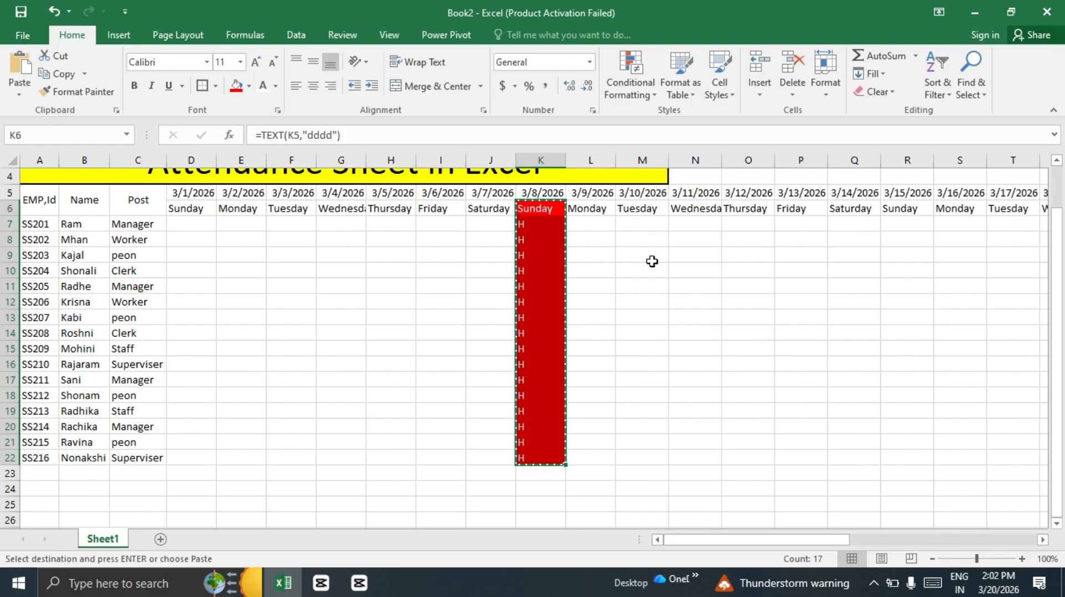
{"action": "scroll", "coordinate": [745, 279], "scroll_direction": "up", "scroll_amount": 1}
{"action": "scroll", "coordinate": [745, 279], "scroll_direction": "right", "scroll_amount": 3}
{"action": "scroll", "coordinate": [745, 279], "scroll_direction": "right", "scroll_amount": 3}
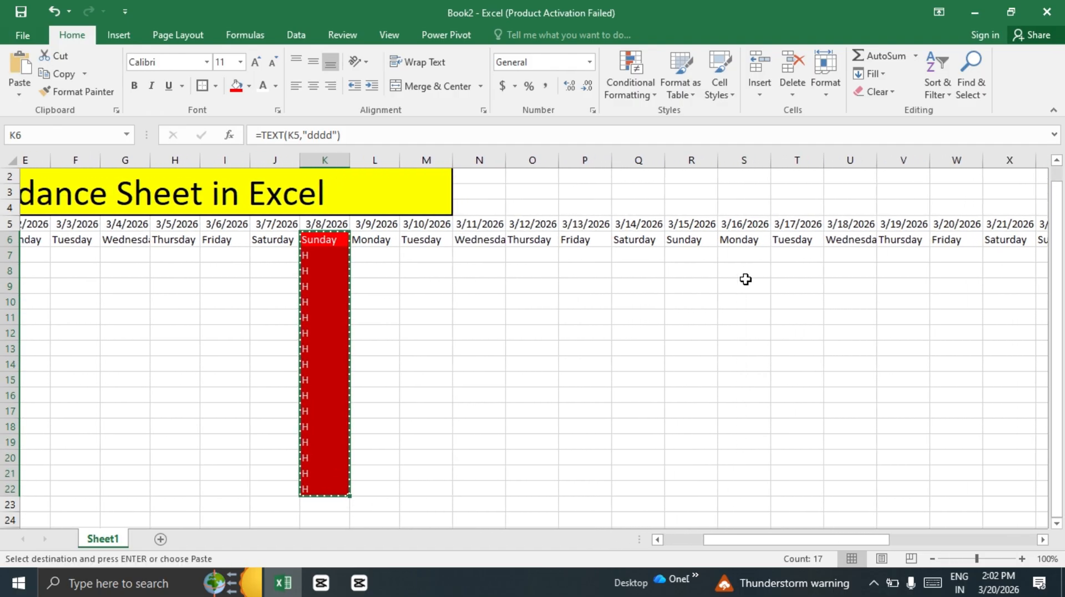
{"action": "left_click", "coordinate": [612, 243]}
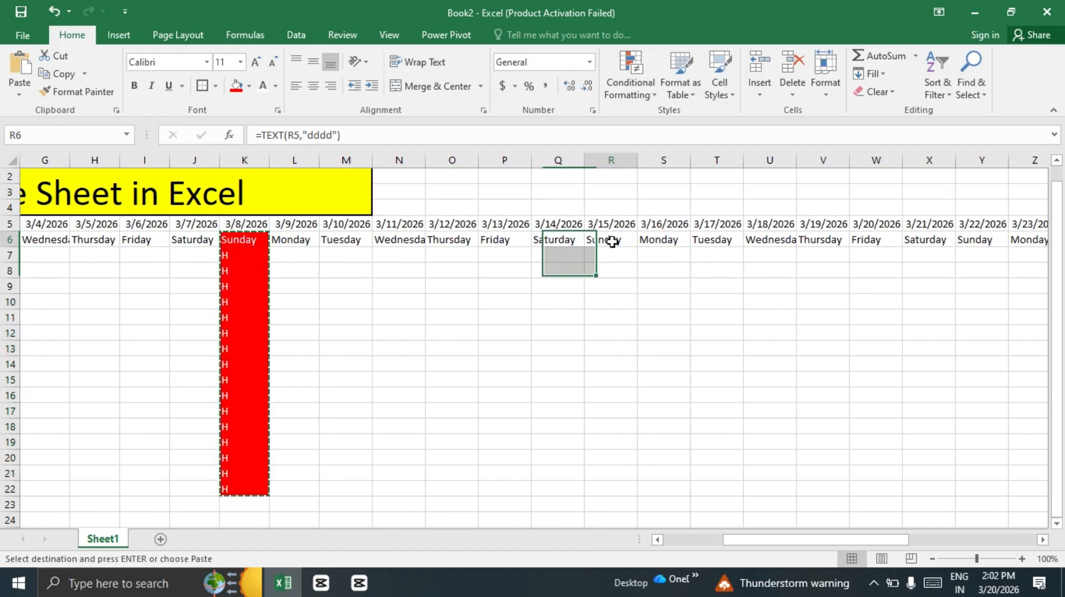
{"action": "key", "text": "ctrl+v"}
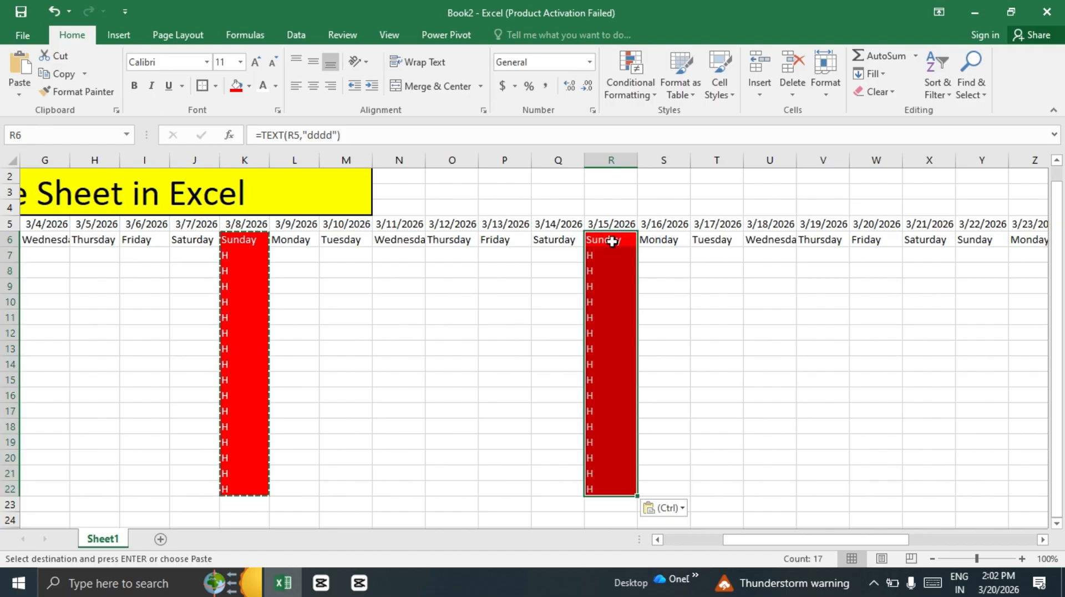
- Paste the copied Sunday block at Y6 for 3/22/2026 and at AF6 for 3/29/2026
{"action": "scroll", "coordinate": [612, 242], "scroll_direction": "right", "scroll_amount": 8}
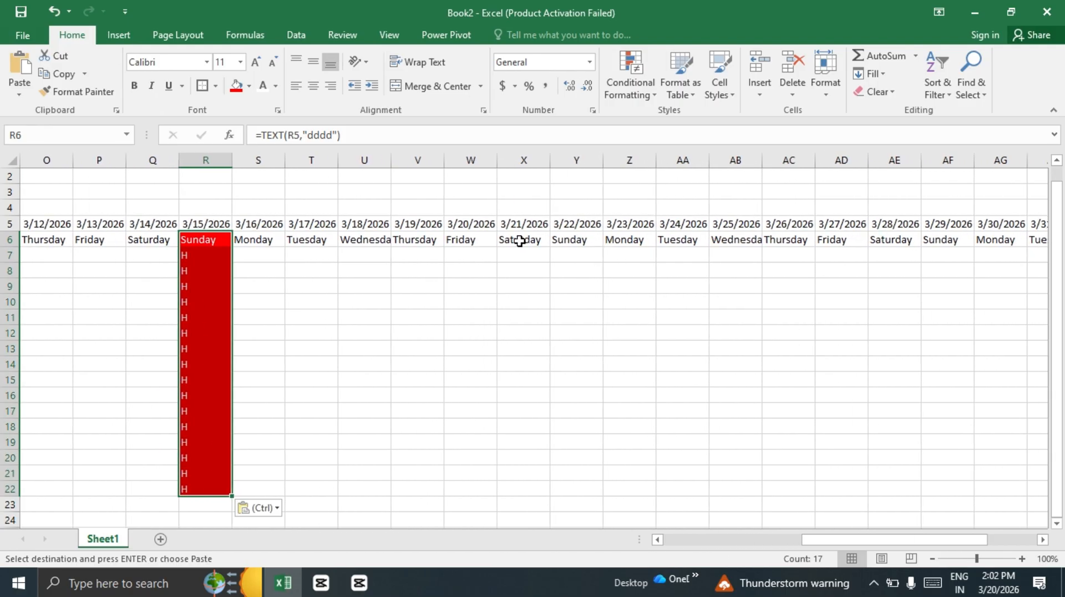
{"action": "left_click", "coordinate": [574, 244]}
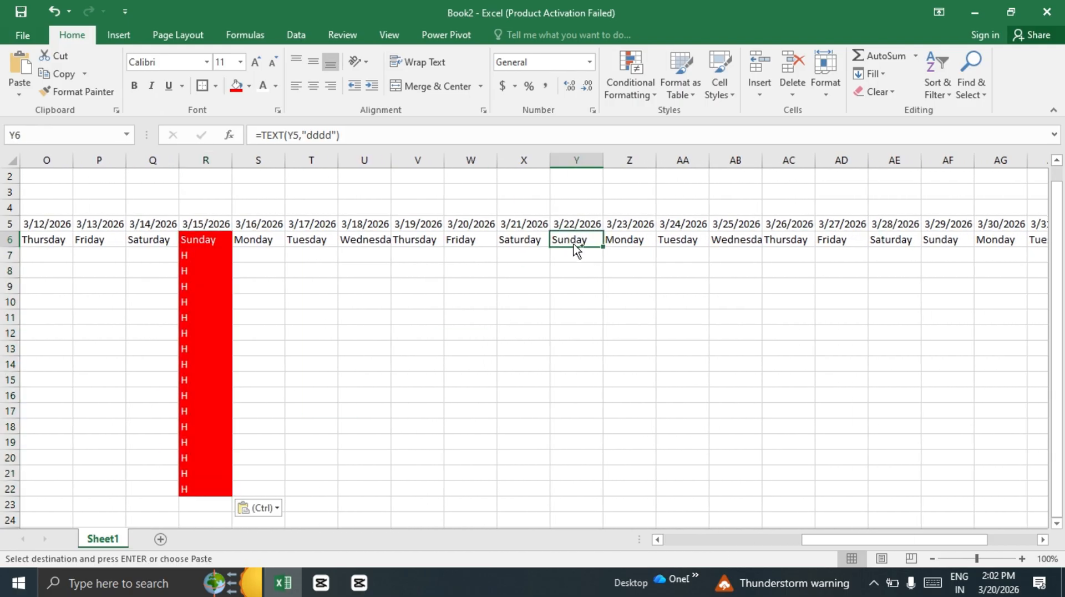
{"action": "key", "text": "ctrl+v"}
{"action": "scroll", "coordinate": [575, 244], "scroll_direction": "right", "scroll_amount": 6}
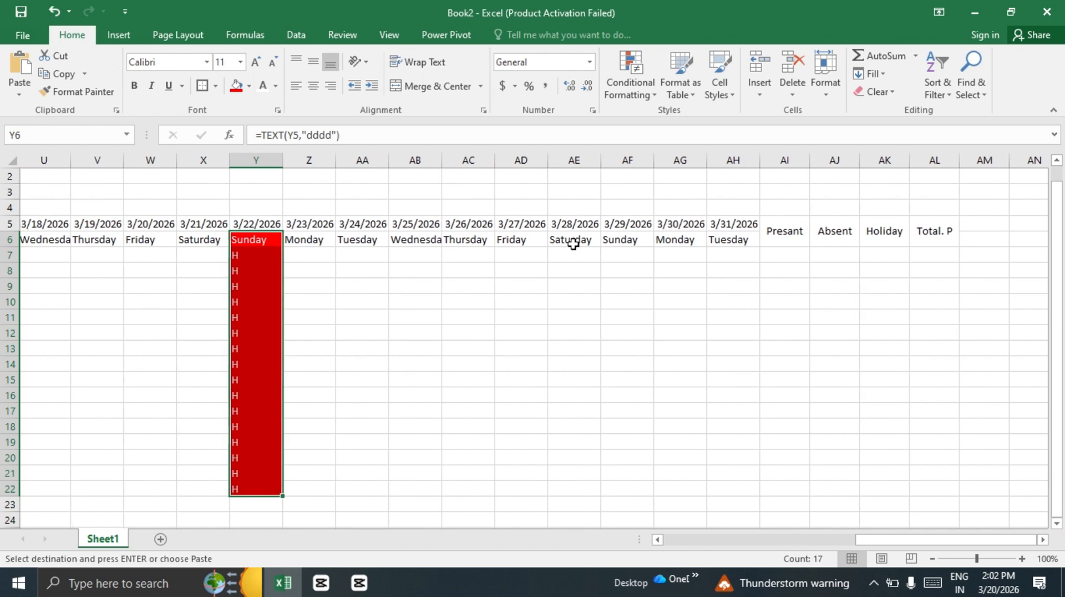
{"action": "left_click", "coordinate": [626, 244]}
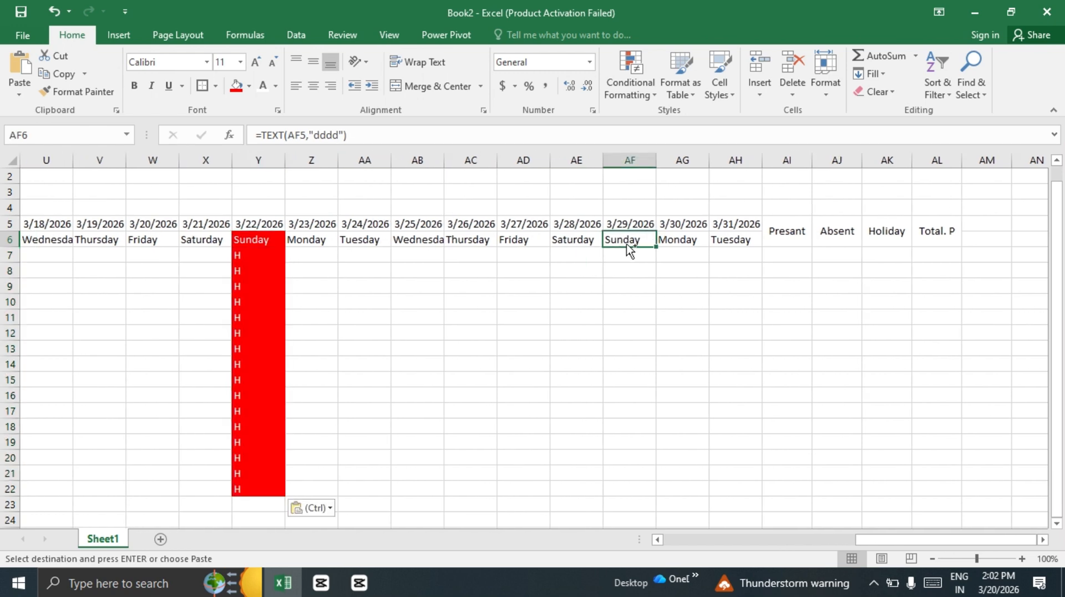
{"action": "key", "text": "ctrl+v"}
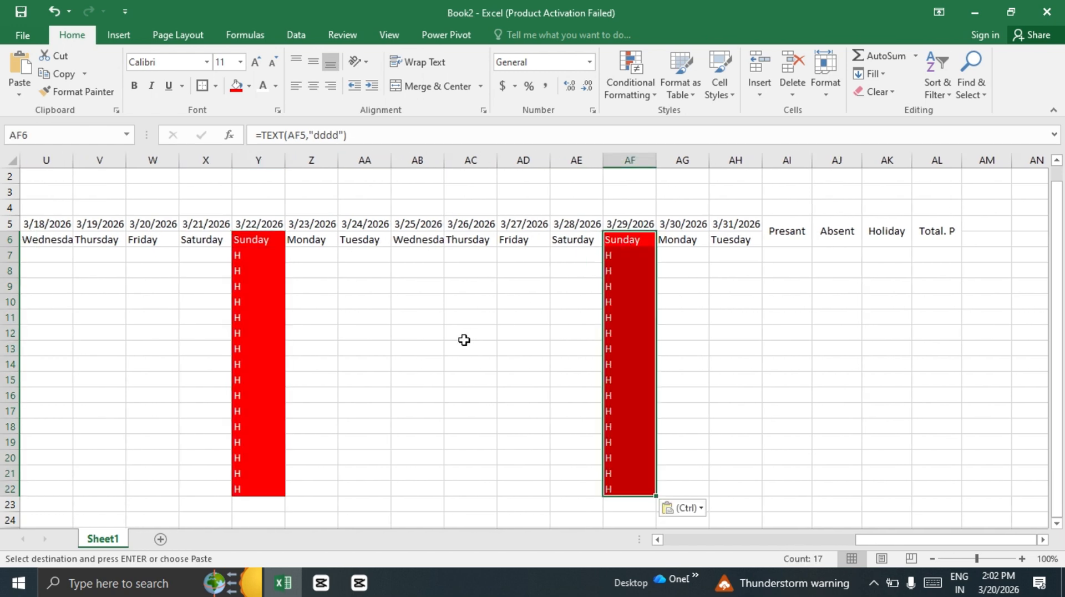
- Paste the copied Sunday block at D6 for 3/1/2026
{"action": "scroll", "coordinate": [464, 340], "scroll_direction": "left", "scroll_amount": 10}
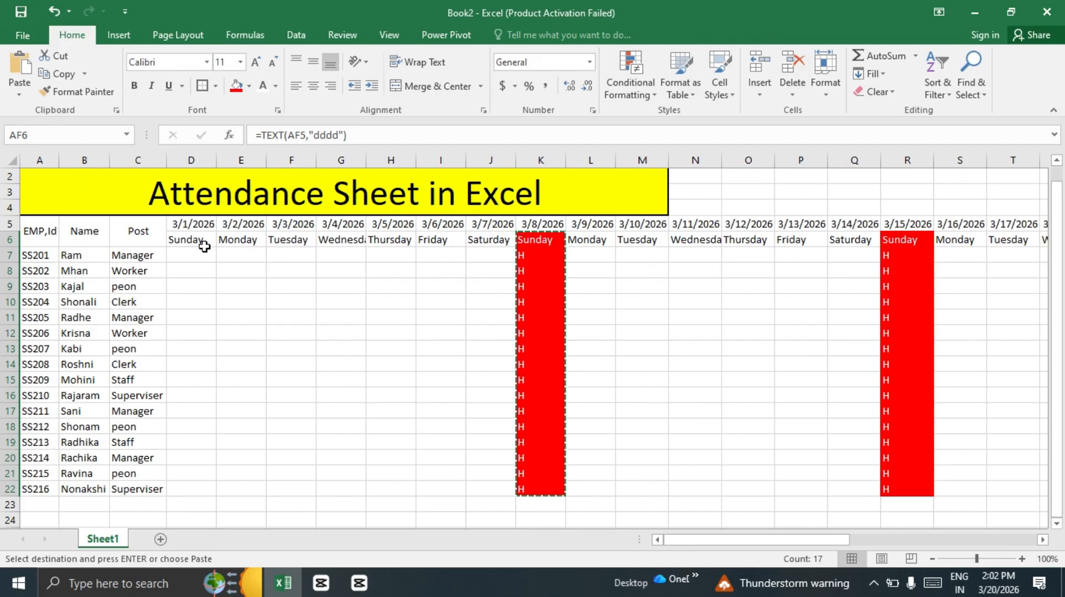
{"action": "left_click", "coordinate": [197, 240]}
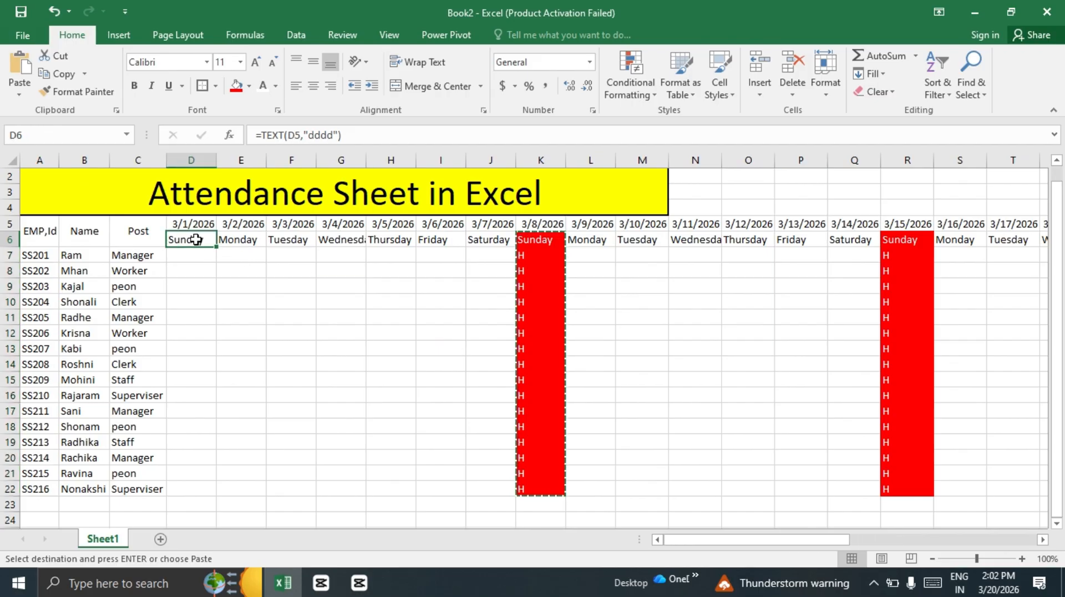
{"action": "key", "text": "ctrl+v"}
- Clear the copy selection and enter P in E7 as the first employee's present mark for Monday, 3/2/2026
{"action": "scroll", "coordinate": [355, 281], "scroll_direction": "right", "scroll_amount": 3}
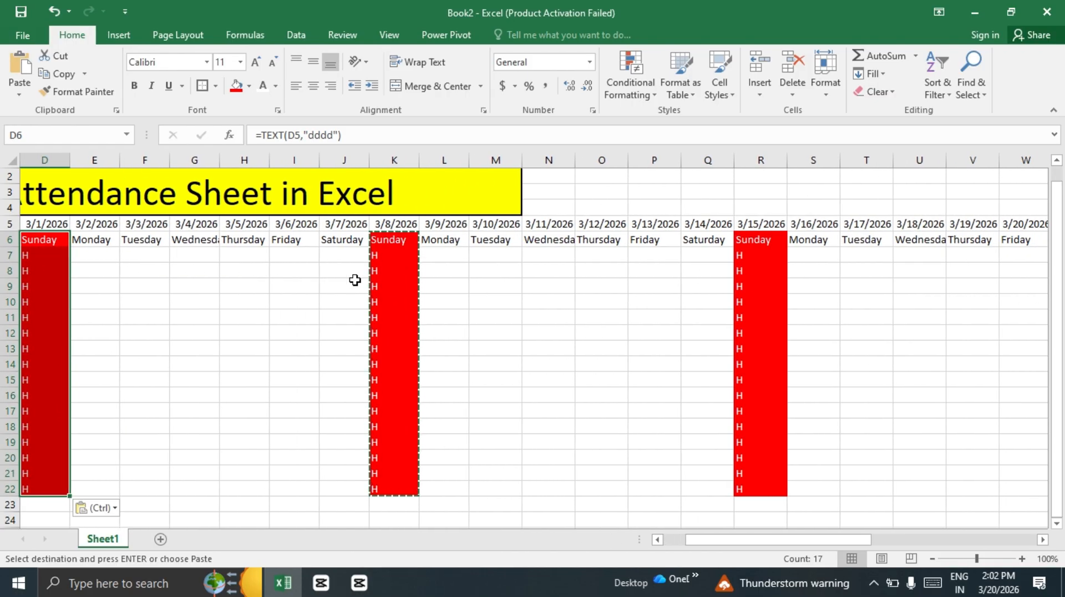
{"action": "scroll", "coordinate": [355, 280], "scroll_direction": "right", "scroll_amount": 19}
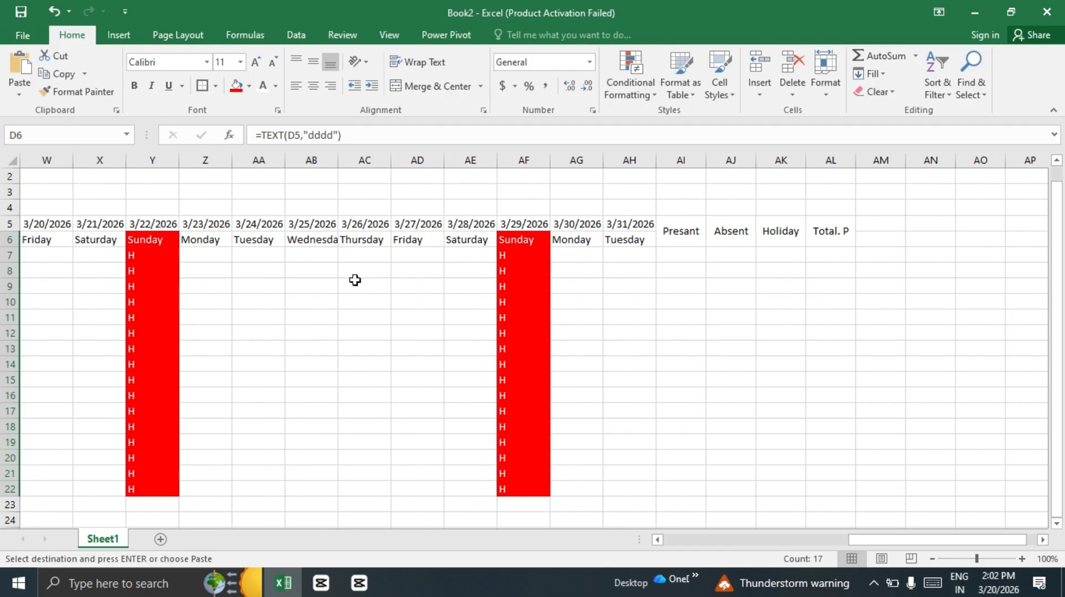
{"action": "scroll", "coordinate": [355, 281], "scroll_direction": "left", "scroll_amount": 17}
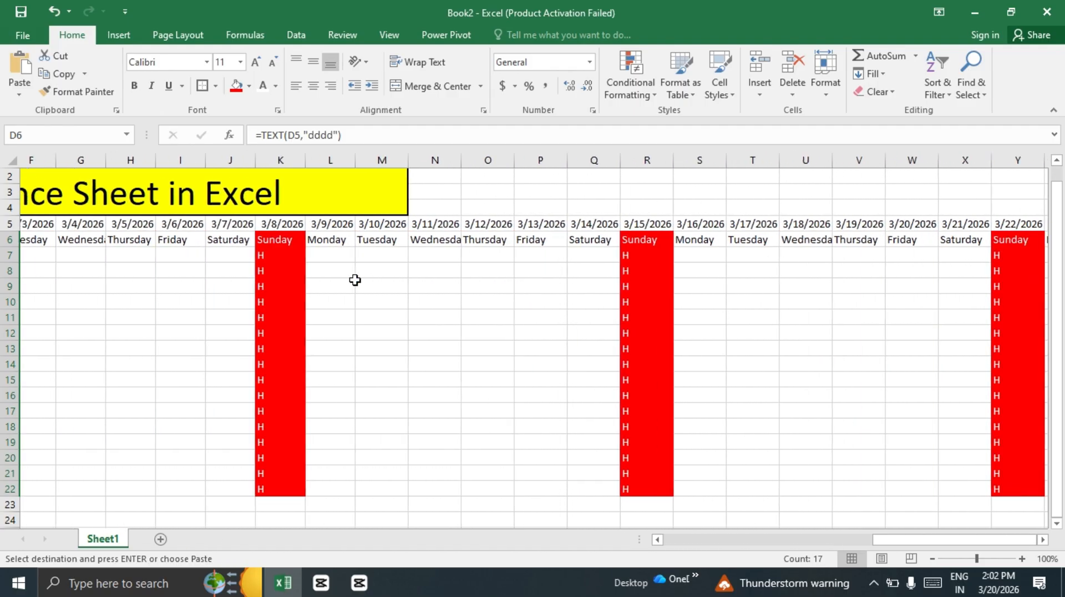
{"action": "scroll", "coordinate": [355, 280], "scroll_direction": "left", "scroll_amount": 5}
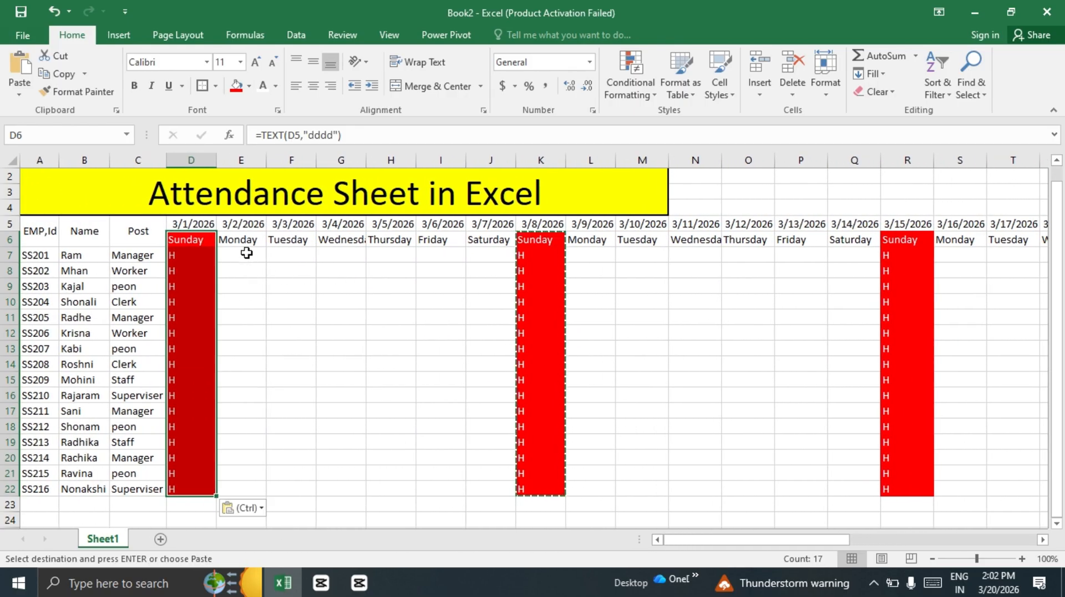
{"action": "left_click", "coordinate": [246, 253]}
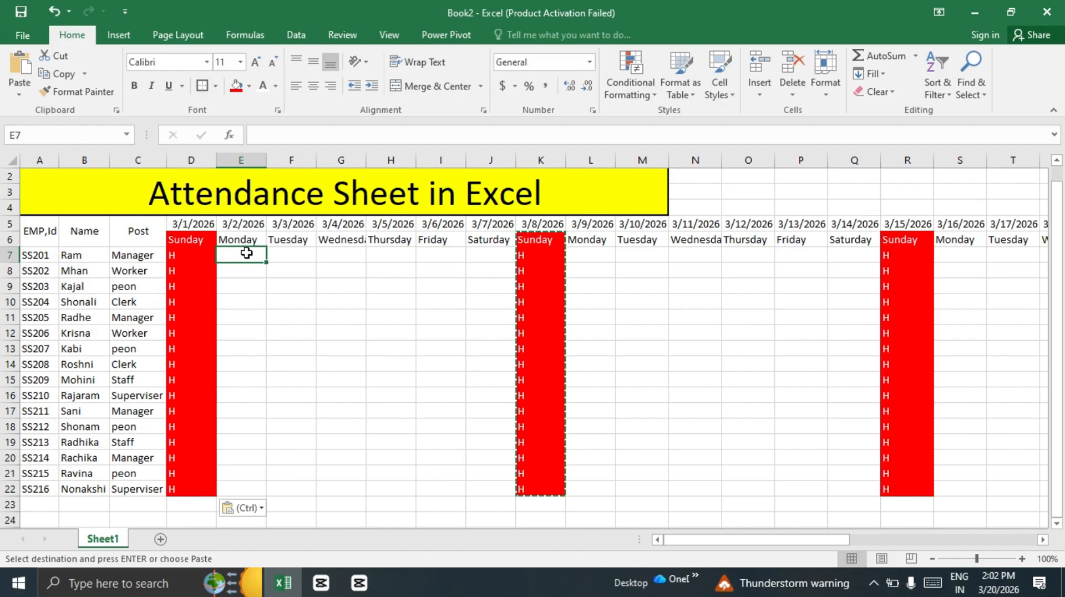
{"action": "key", "text": "Escape"}
{"action": "type", "text": "P"}
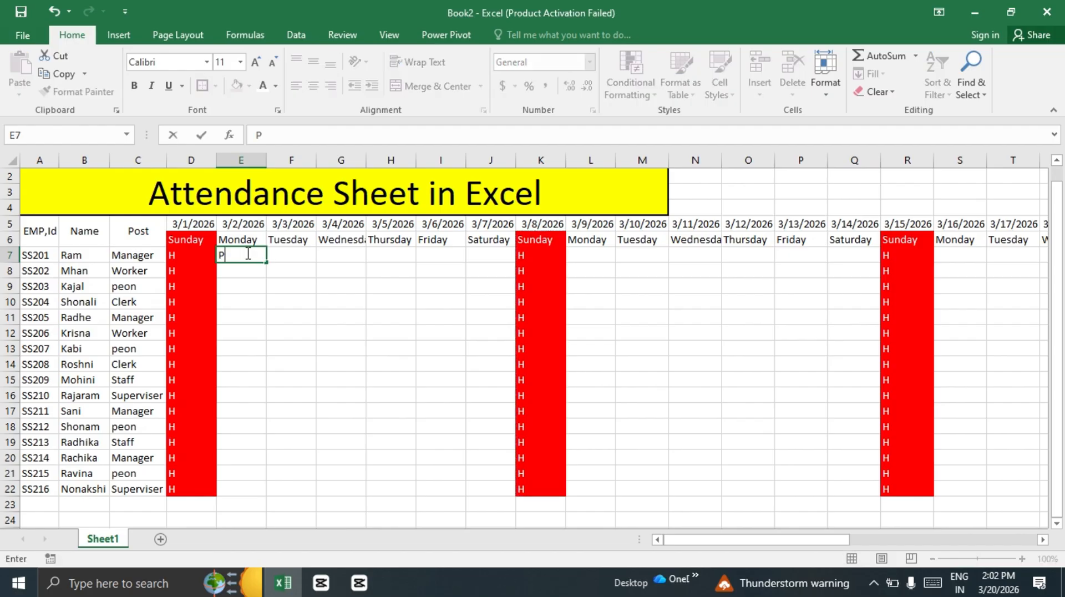
{"action": "left_click", "coordinate": [333, 322]}
{"action": "left_click", "coordinate": [300, 244]}
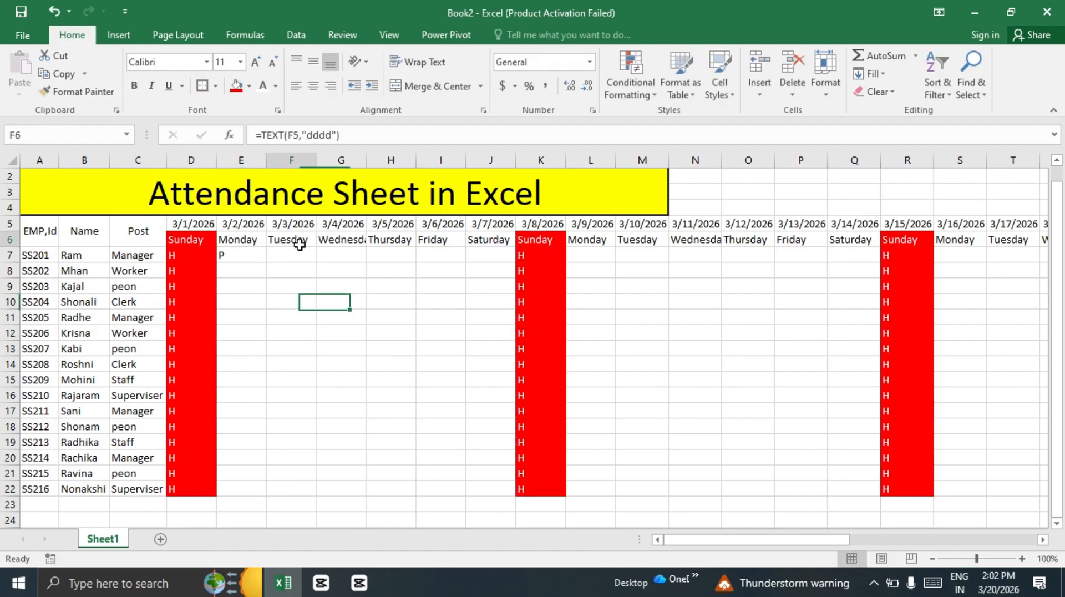
{"action": "left_click", "coordinate": [313, 253]}
{"action": "left_click", "coordinate": [353, 261]}
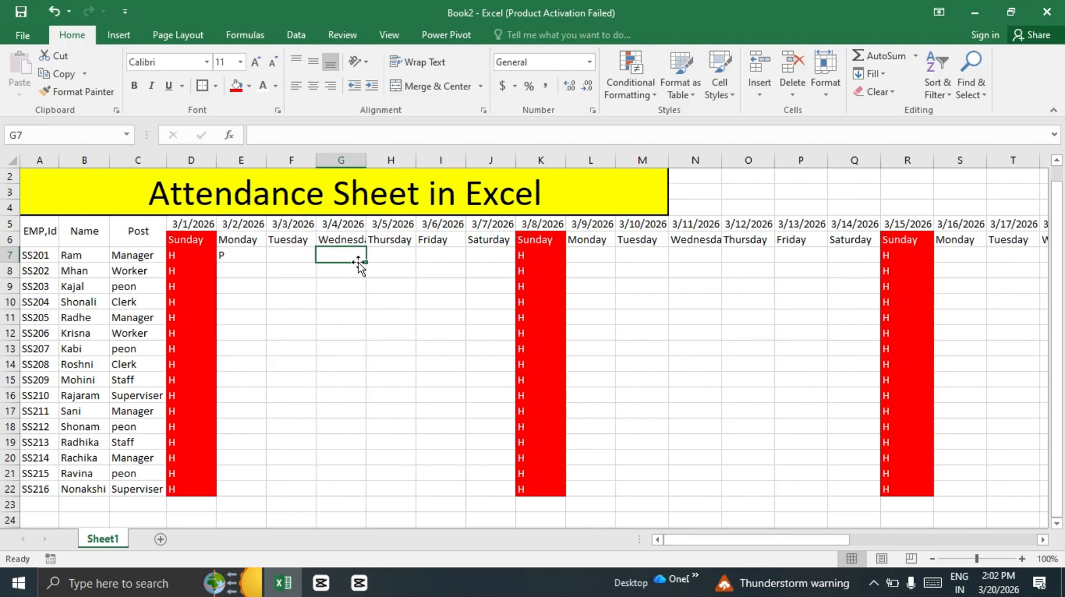
{"action": "left_click", "coordinate": [379, 257]}
{"action": "left_click", "coordinate": [425, 268]}
{"action": "left_click", "coordinate": [270, 321]}
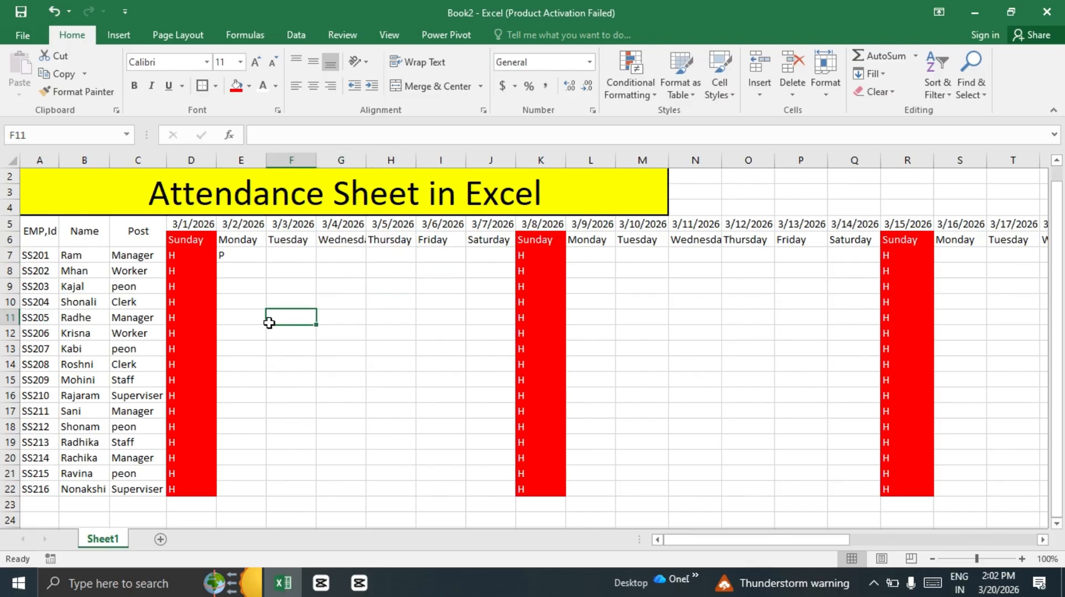
- Fill the P mark from E7 across E7:J22 and paste a copy of that block at L7 for the week starting 3/9/2026
{"action": "left_click", "coordinate": [241, 256]}
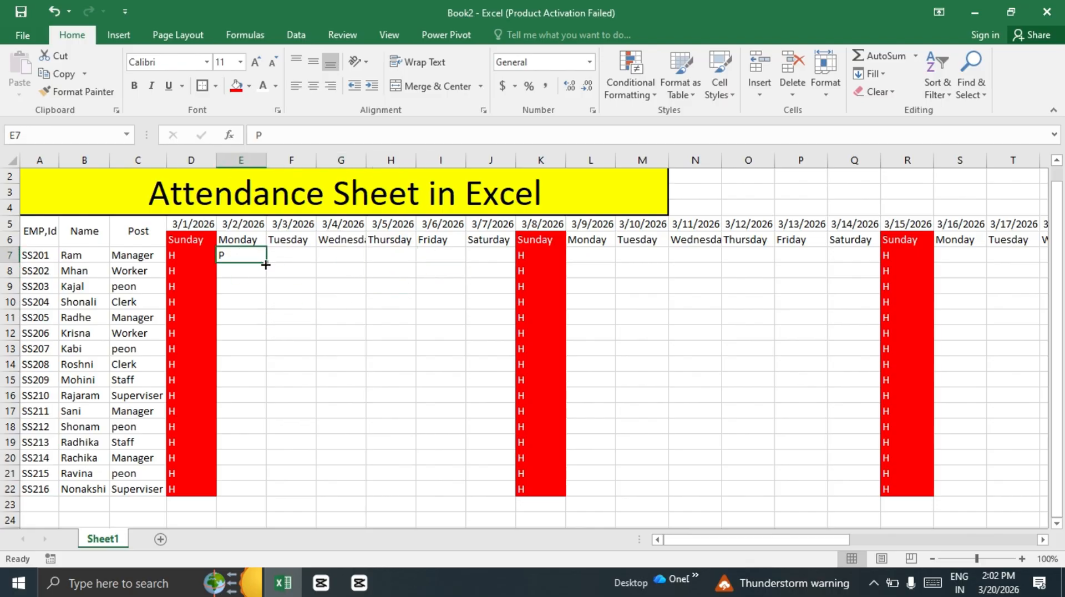
{"action": "left_click_drag", "start_coordinate": [266, 265], "coordinate": [476, 491]}
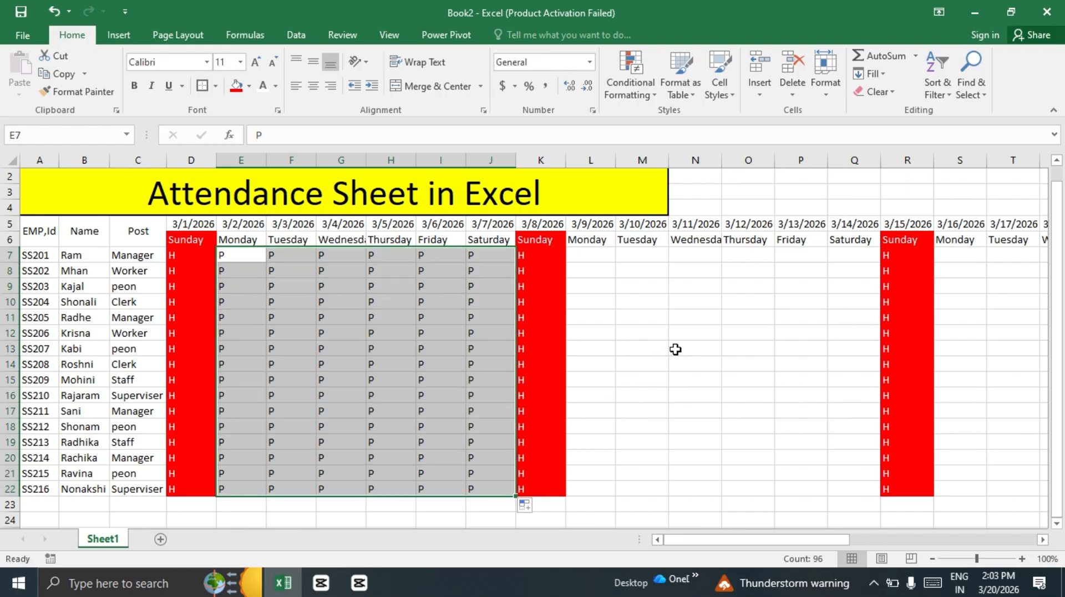
{"action": "key", "text": "ctrl+c"}
{"action": "left_click", "coordinate": [595, 254]}
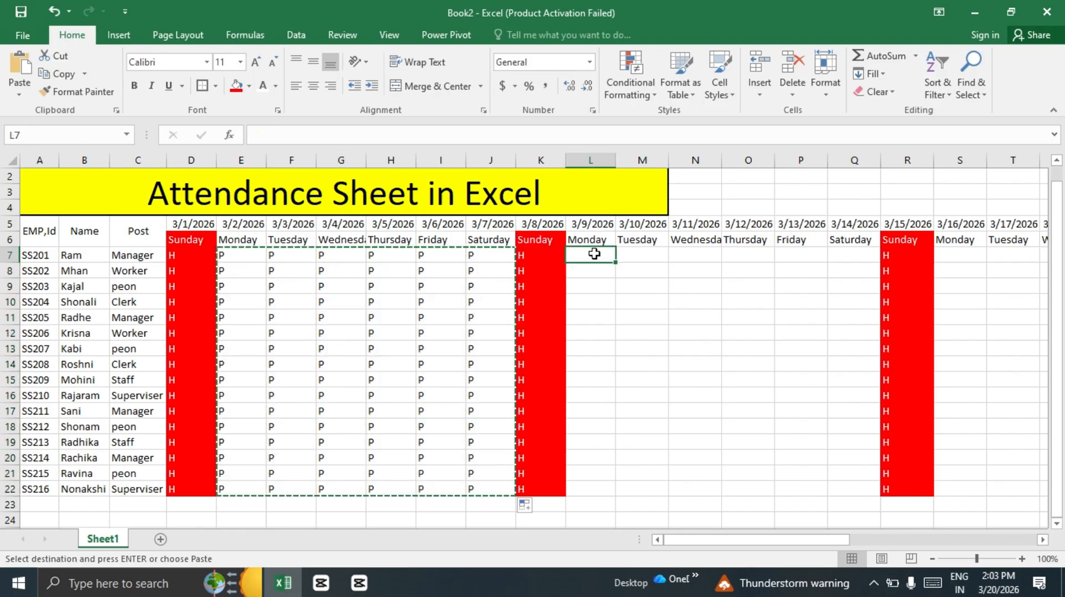
{"action": "key", "text": "ctrl+v"}
- Paste the copied block of P marks at S7 for the week starting 3/16/2026 and at Z7 for the week starting 3/23/2026
{"action": "scroll", "coordinate": [595, 253], "scroll_direction": "right", "scroll_amount": 2}
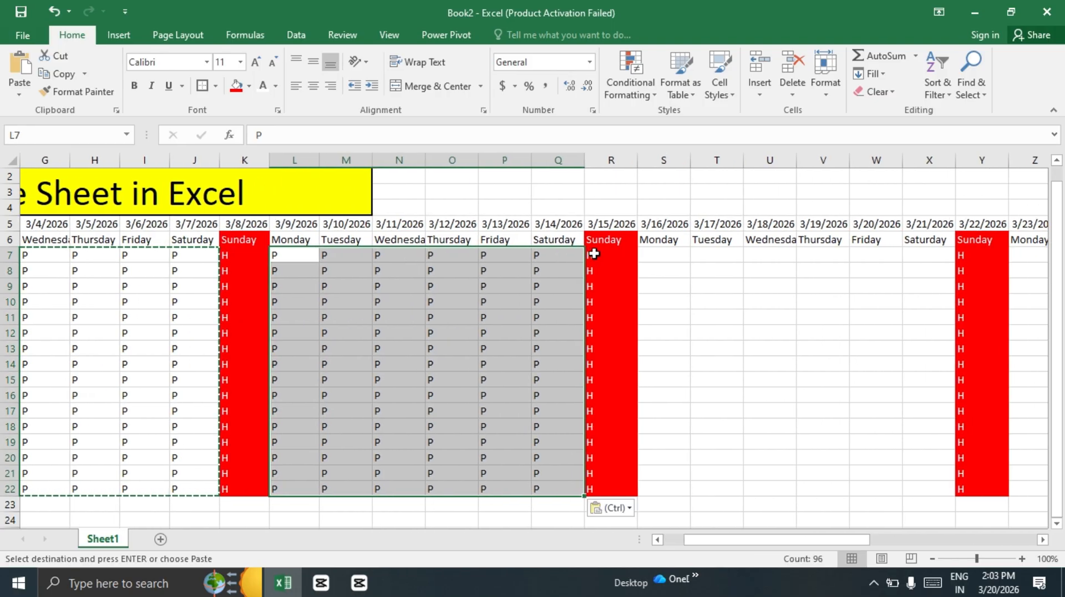
{"action": "scroll", "coordinate": [594, 254], "scroll_direction": "right", "scroll_amount": 1}
{"action": "left_click", "coordinate": [594, 253]}
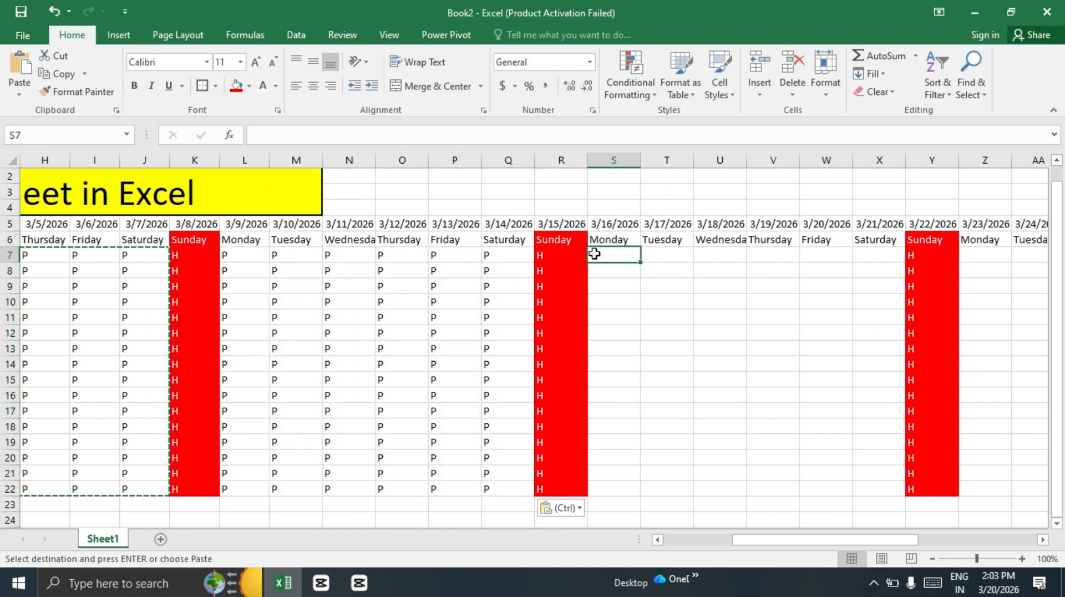
{"action": "key", "text": "ctrl+v"}
{"action": "scroll", "coordinate": [594, 253], "scroll_direction": "right", "scroll_amount": 3}
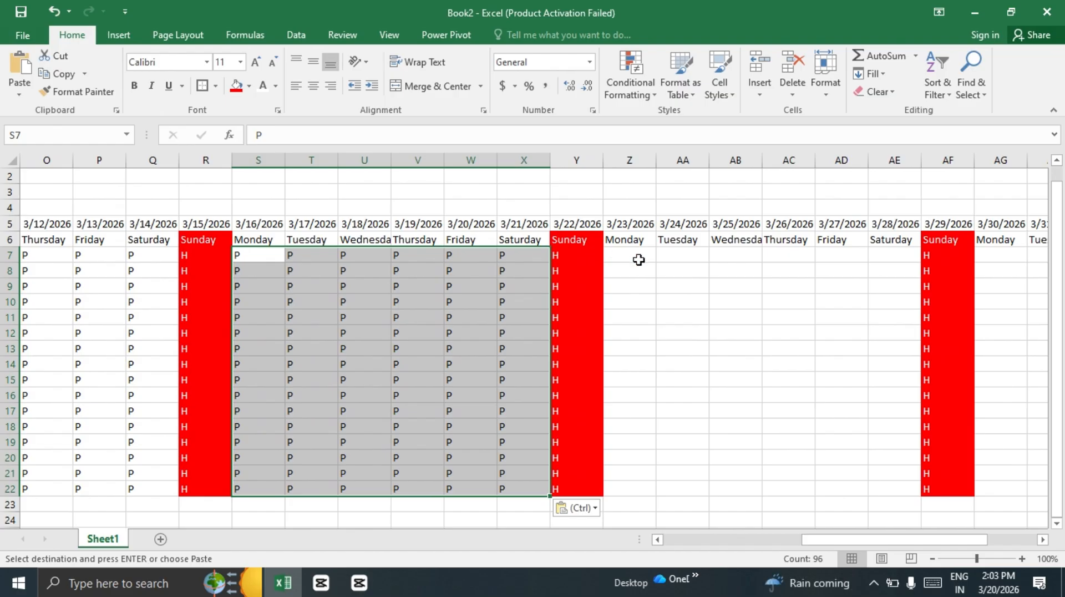
{"action": "left_click", "coordinate": [638, 260]}
{"action": "key", "text": "ctrl+v"}
- Copy the P marks in AD7:AE22 and paste them at AG7 for 3/30/2026 and 3/31/2026
{"action": "scroll", "coordinate": [639, 260], "scroll_direction": "right", "scroll_amount": 4}
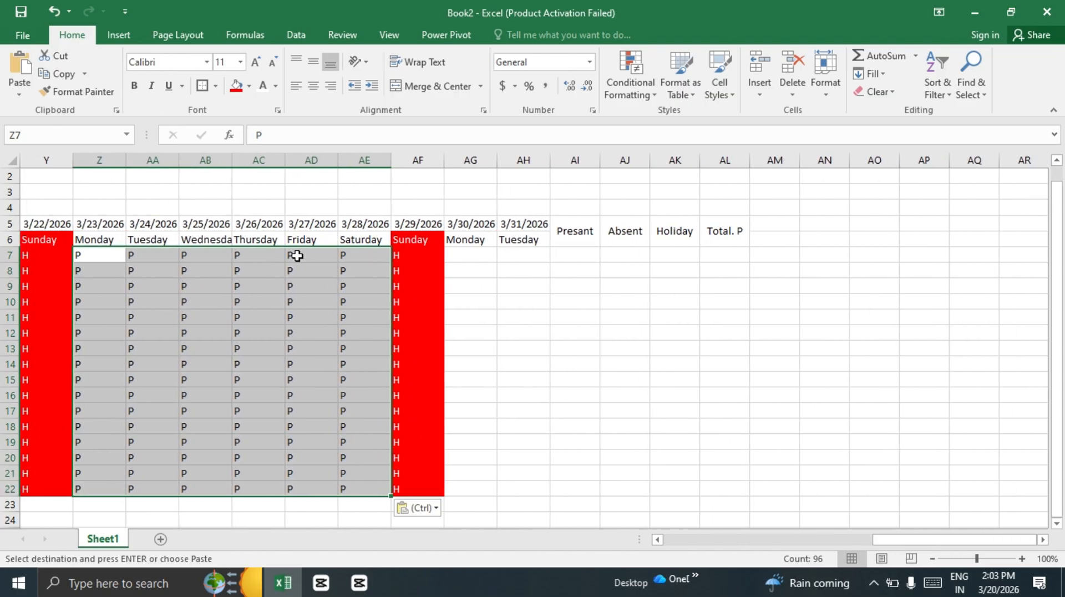
{"action": "left_click", "coordinate": [297, 255]}
{"action": "left_click_drag", "start_coordinate": [329, 268], "coordinate": [351, 480]}
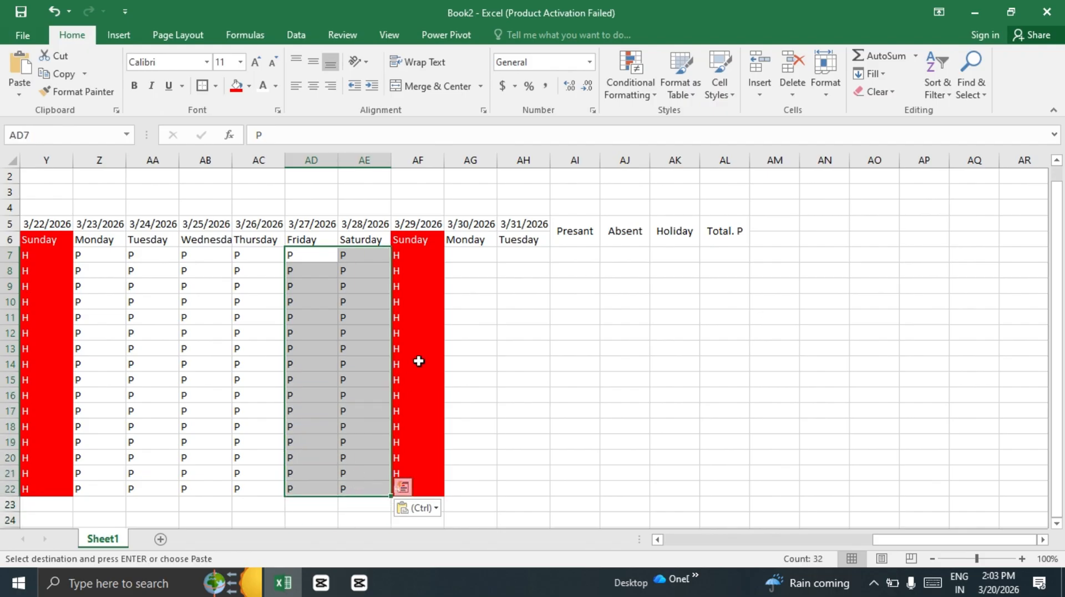
{"action": "key", "text": "ctrl+c"}
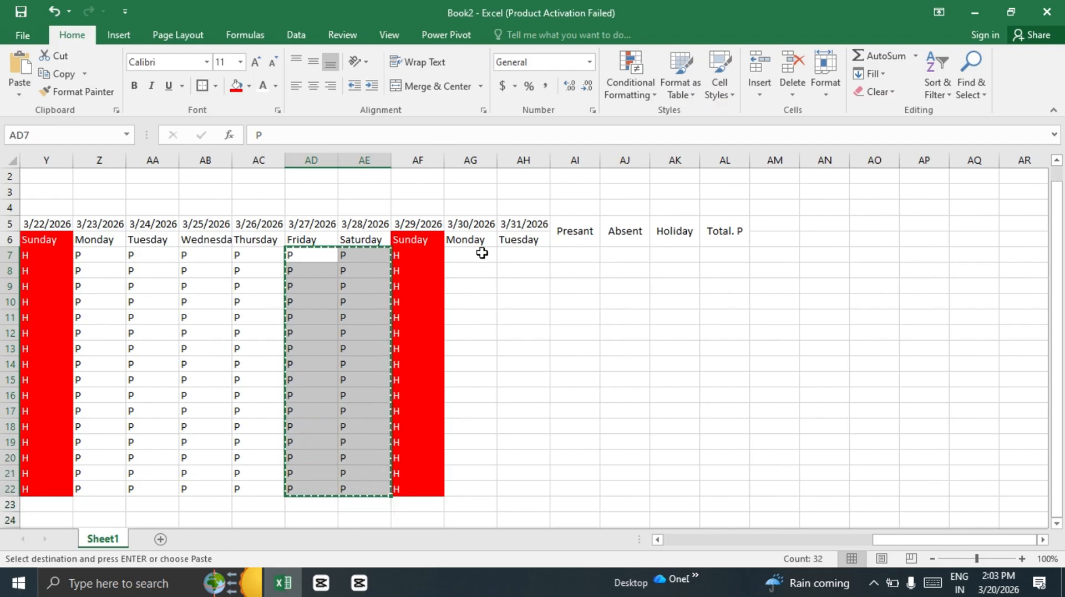
{"action": "left_click", "coordinate": [482, 252]}
{"action": "key", "text": "ctrl+v"}
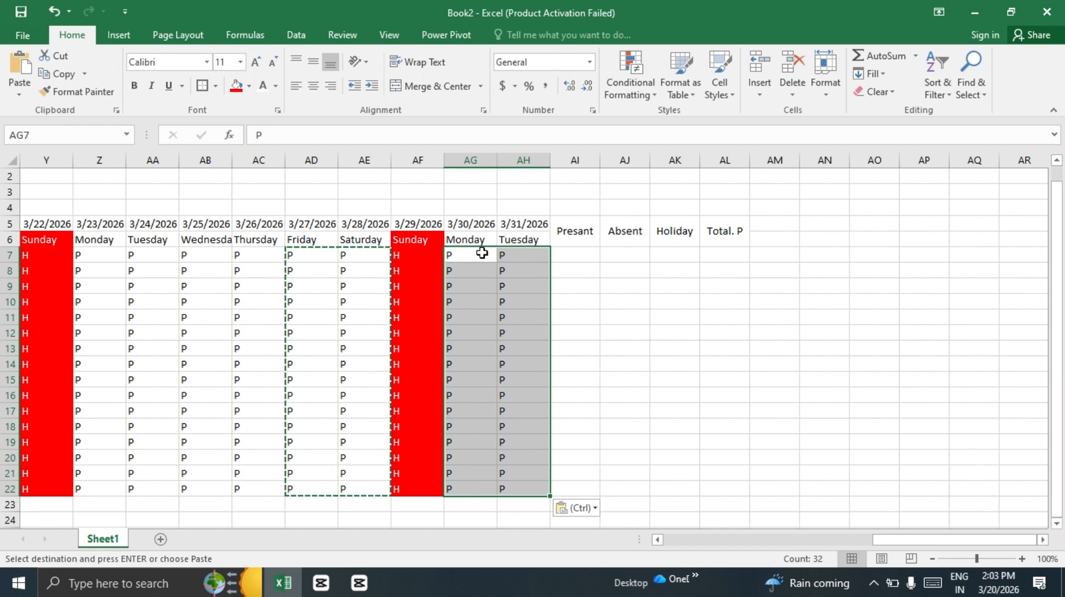
{"action": "left_click", "coordinate": [606, 283]}
- Replace the P marks in Z7, AA9, AB10 and AB12 with A to record absences
{"action": "left_click", "coordinate": [87, 256]}
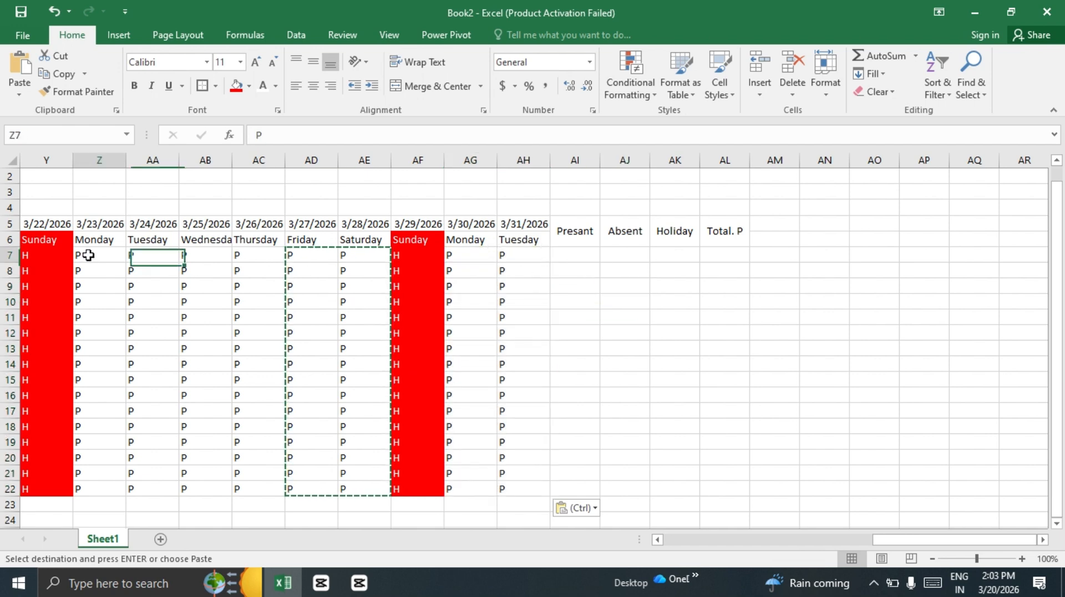
{"action": "type", "text": "A"}
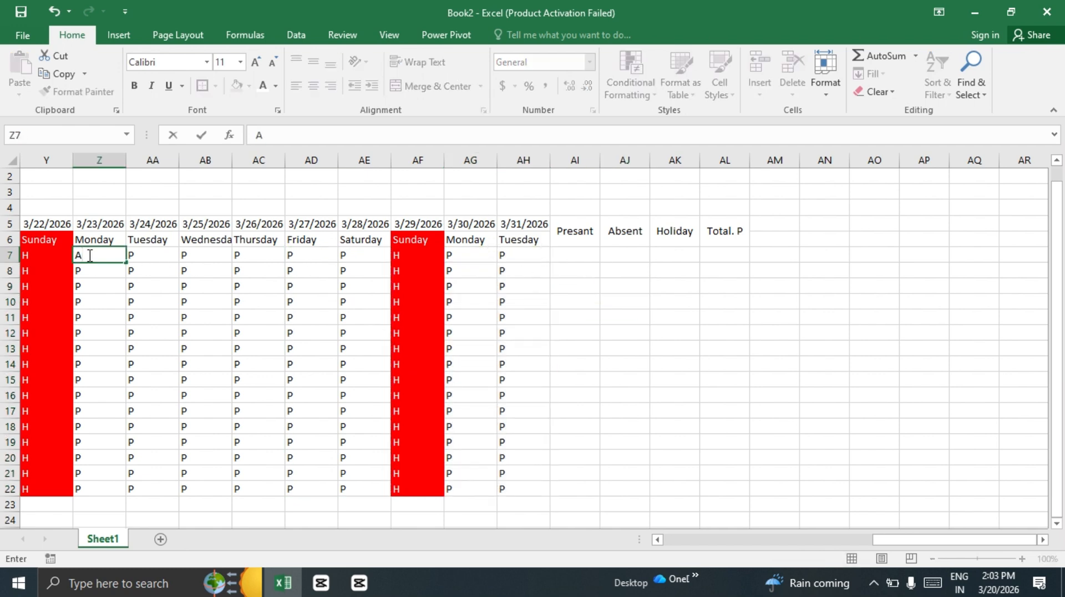
{"action": "left_click", "coordinate": [148, 280]}
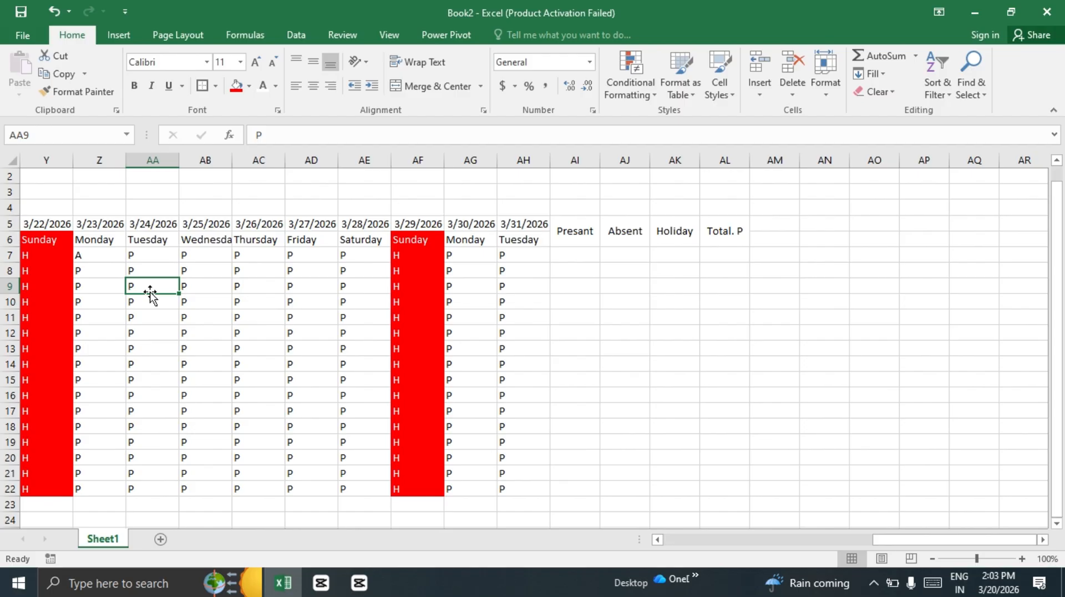
{"action": "type", "text": "A"}
{"action": "left_click", "coordinate": [199, 307]}
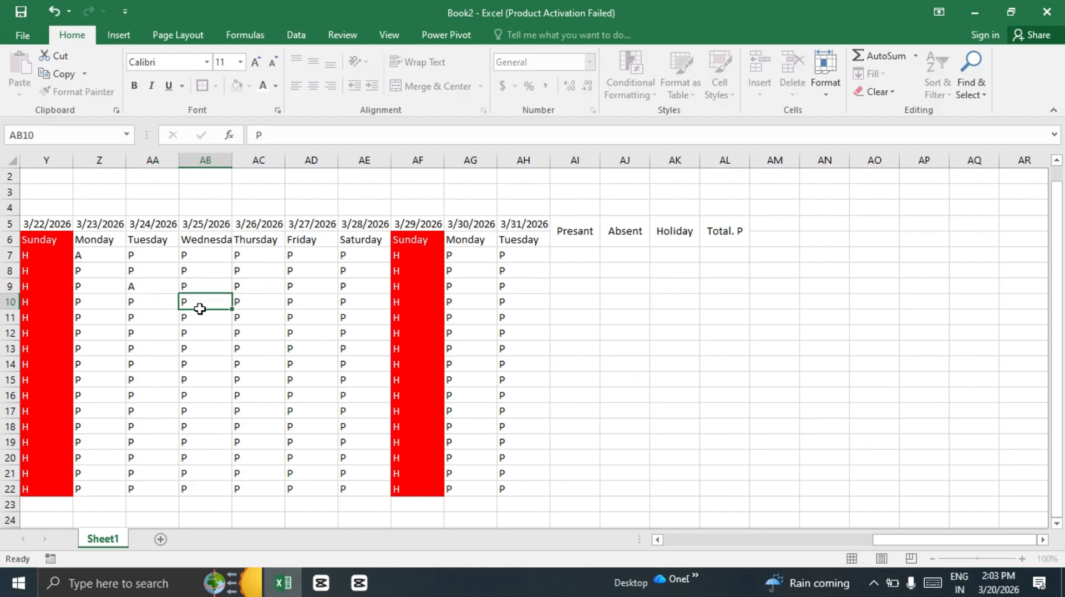
{"action": "type", "text": "A"}
{"action": "key", "text": "Return"}
{"action": "key", "text": "Return"}
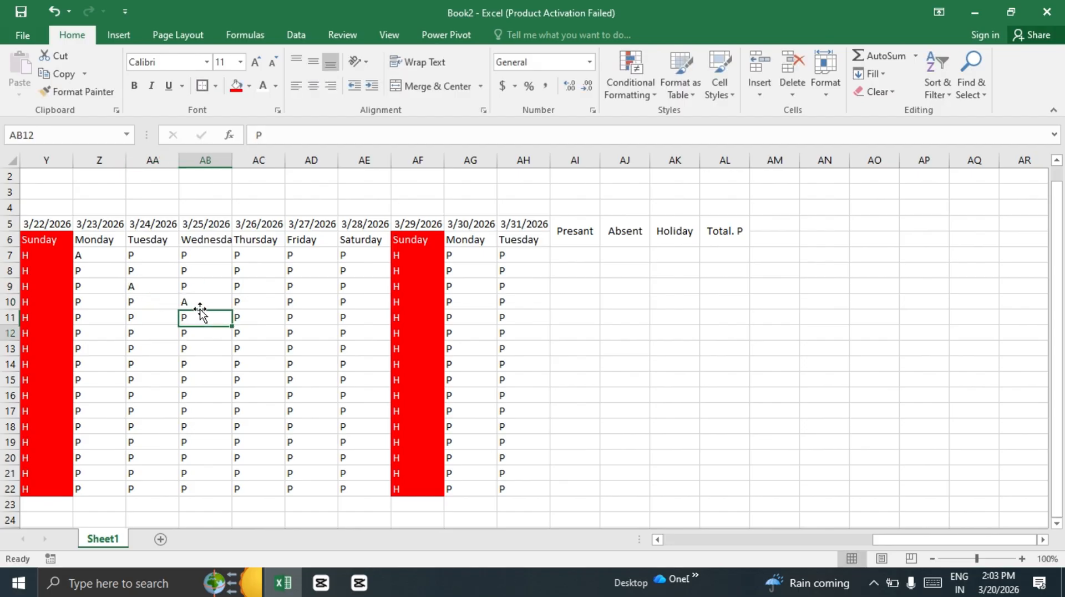
{"action": "type", "text": "A"}
- Enter A in AA14, AA16, AA18, AA20 and AA22 as absences for Tuesday, 3/24/2026
{"action": "key", "text": "Left"}
{"action": "key", "text": "Up"}
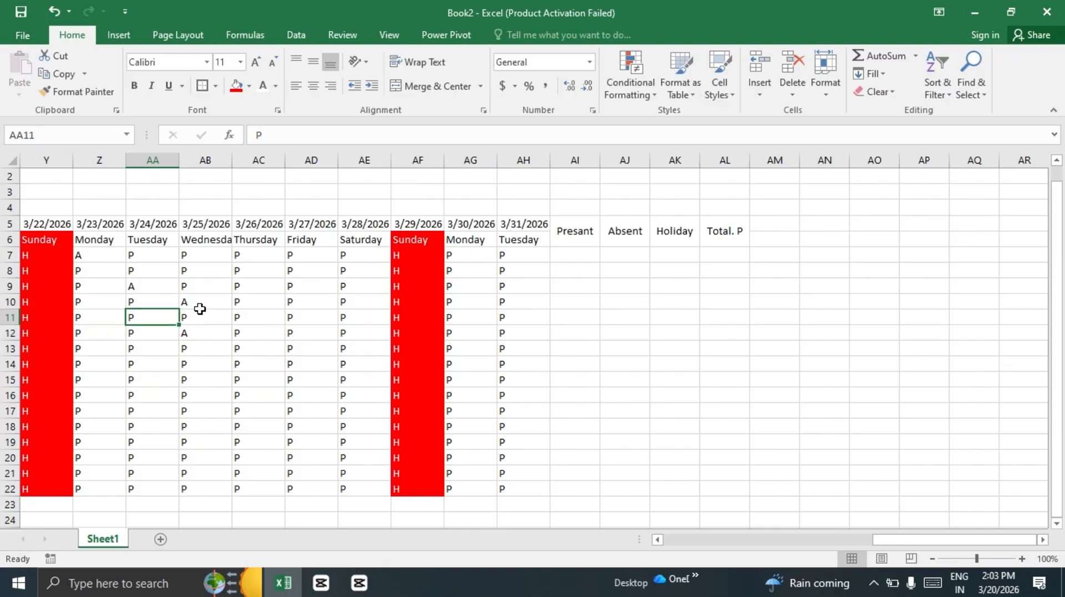
{"action": "key", "text": "Down"}
{"action": "key", "text": "Down"}
{"action": "key", "text": "Down"}
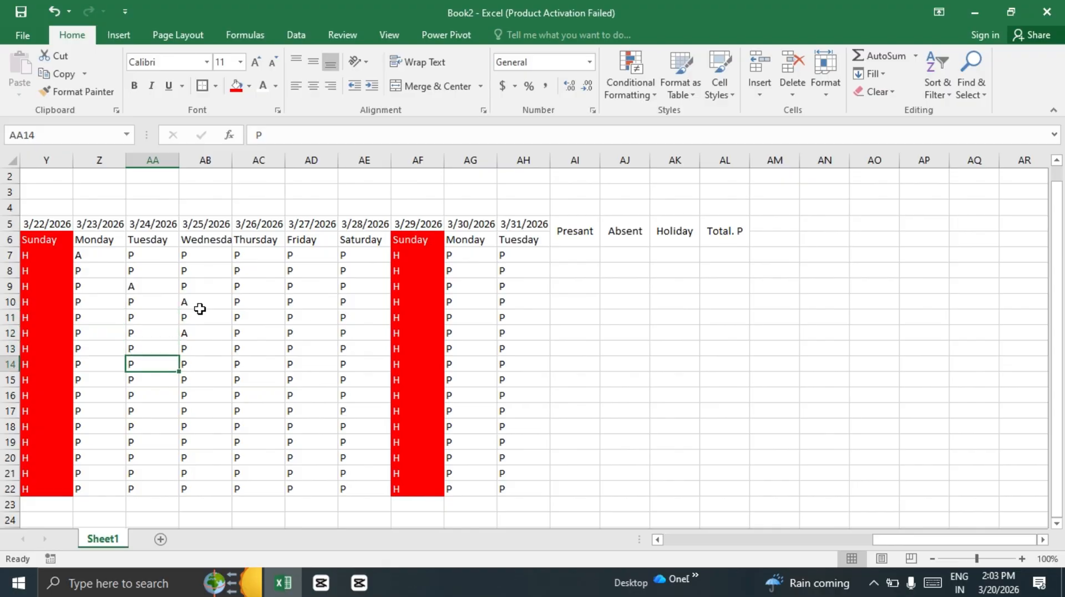
{"action": "type", "text": "A"}
{"action": "key", "text": "Return"}
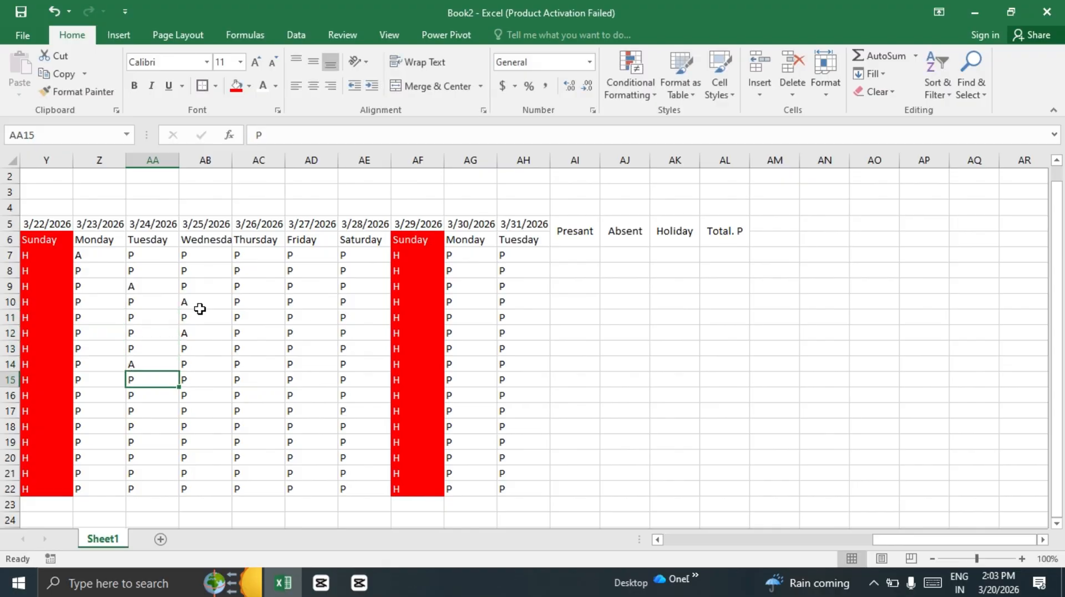
{"action": "key", "text": "Down"}
{"action": "type", "text": "A"}
{"action": "key", "text": "Return"}
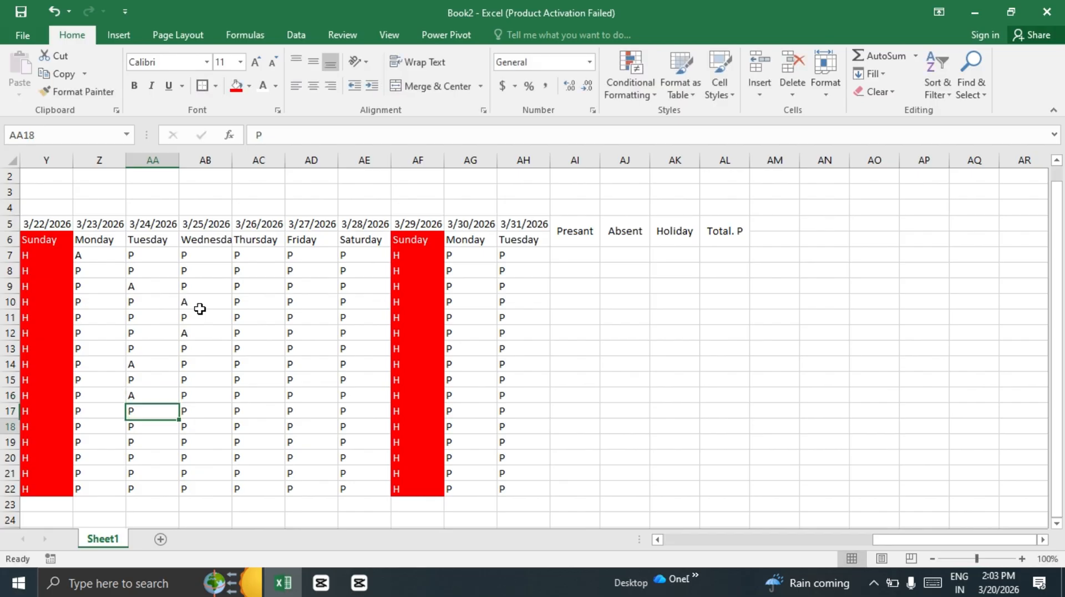
{"action": "key", "text": "Down"}
{"action": "type", "text": "A"}
{"action": "key", "text": "Return"}
{"action": "key", "text": "Down"}
{"action": "type", "text": "A"}
{"action": "key", "text": "Return"}
{"action": "key", "text": "Down"}
{"action": "type", "text": "A"}
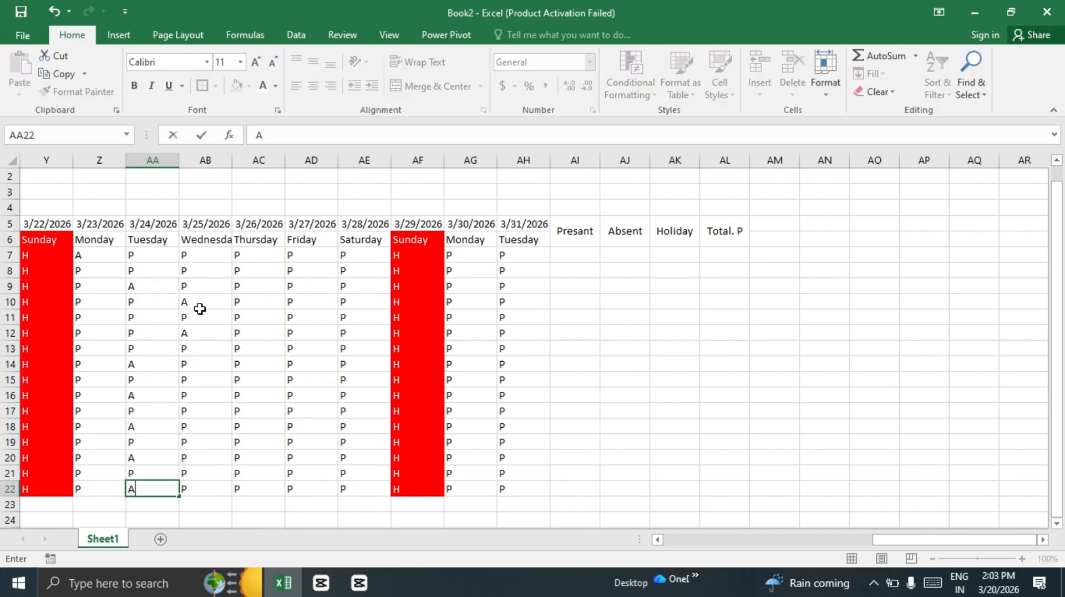
{"action": "key", "text": "Up"}
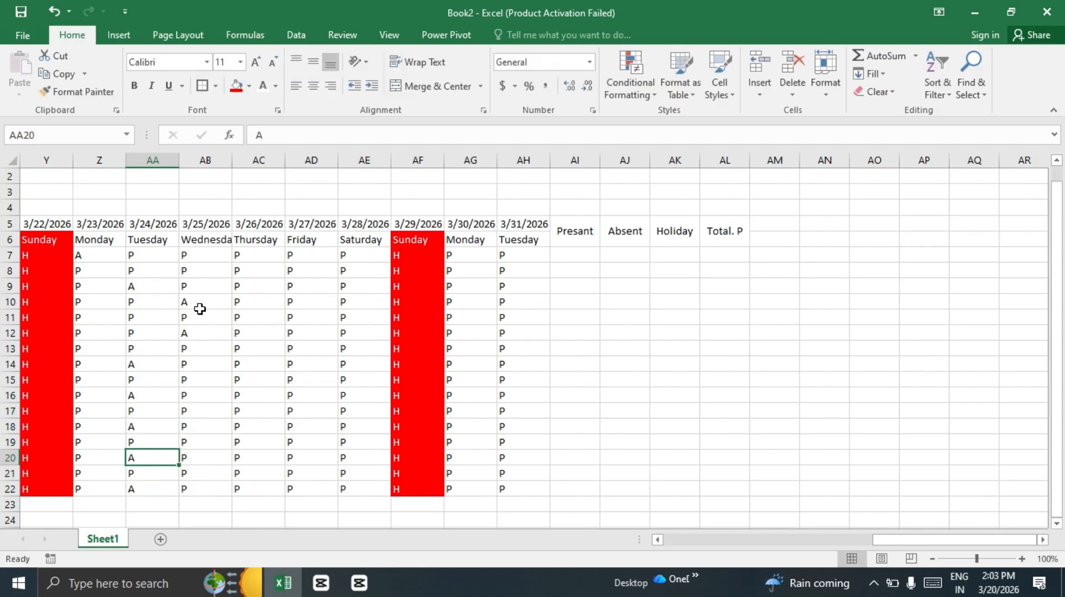
- Enter A in W18, W15, W10 and W8 as absences for Friday, 3/20/2026
{"action": "key", "text": "Up"}
{"action": "key", "text": "Left"}
{"action": "key", "text": "Left"}
{"action": "key", "text": "Left"}
{"action": "key", "text": "Left"}
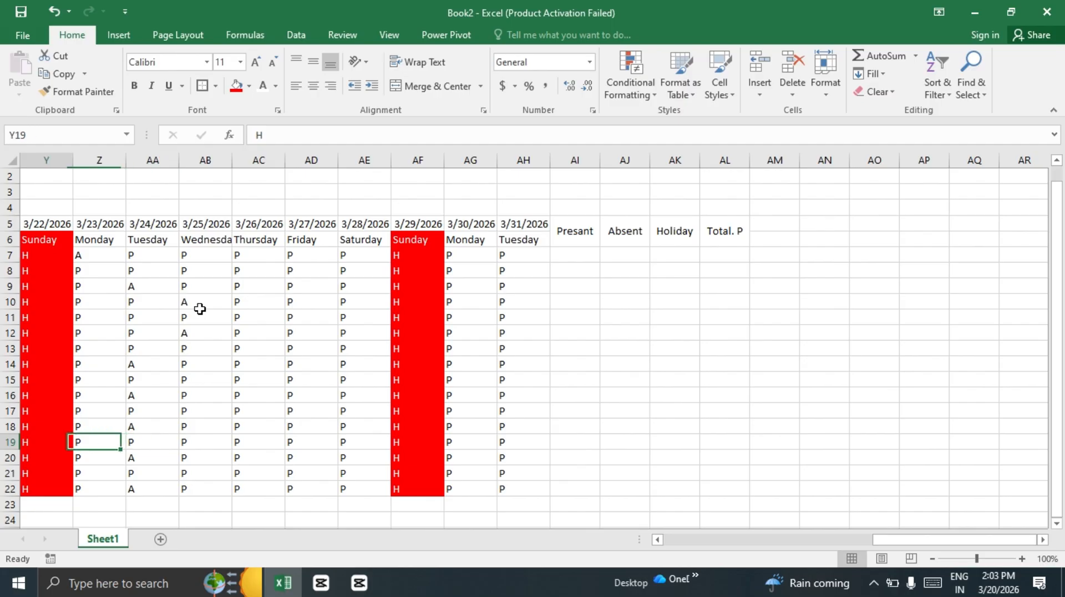
{"action": "scroll", "coordinate": [200, 309], "scroll_direction": "up", "scroll_amount": 1}
{"action": "key", "text": "Up"}
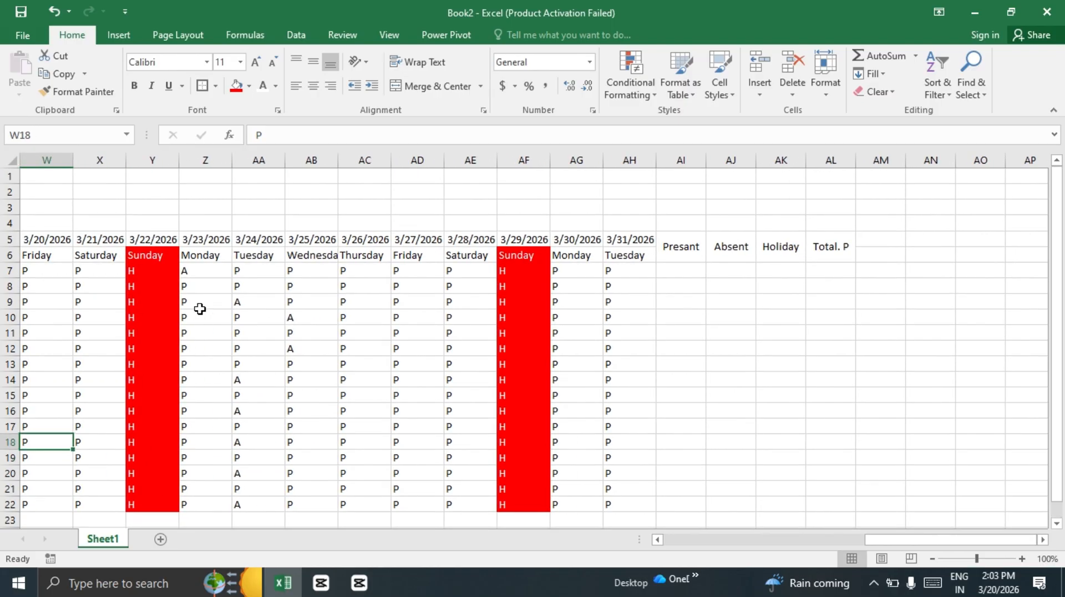
{"action": "type", "text": "A"}
{"action": "key", "text": "Up"}
{"action": "key", "text": "Up"}
{"action": "key", "text": "Up"}
{"action": "type", "text": "A"}
{"action": "key", "text": "Up"}
{"action": "key", "text": "Up"}
{"action": "key", "text": "Up"}
{"action": "key", "text": "Up"}
{"action": "key", "text": "Up"}
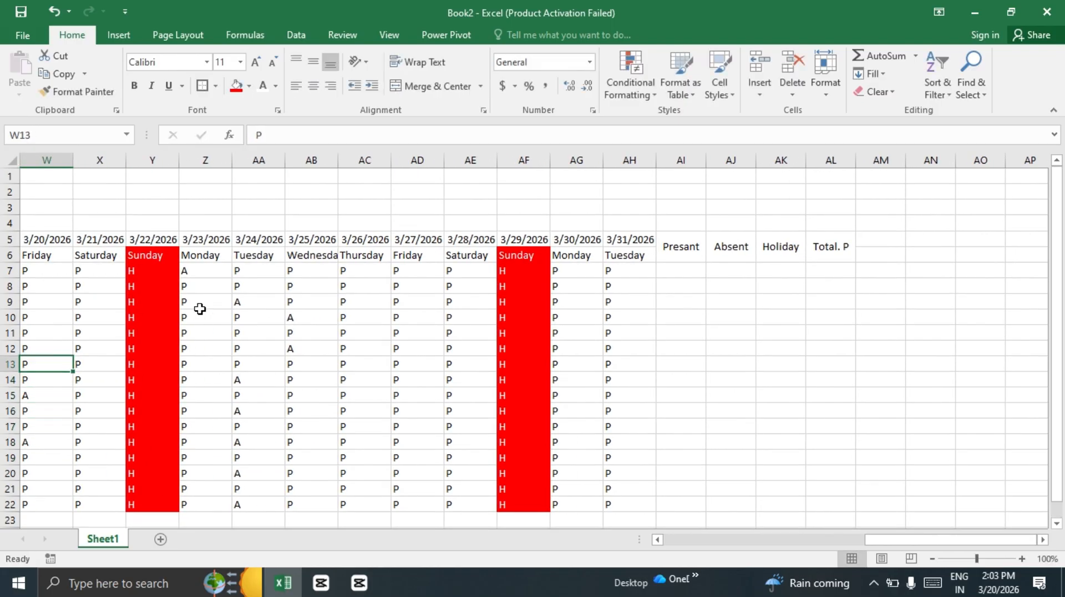
{"action": "type", "text": "A"}
{"action": "key", "text": "Up"}
{"action": "key", "text": "Up"}
{"action": "type", "text": "A"}
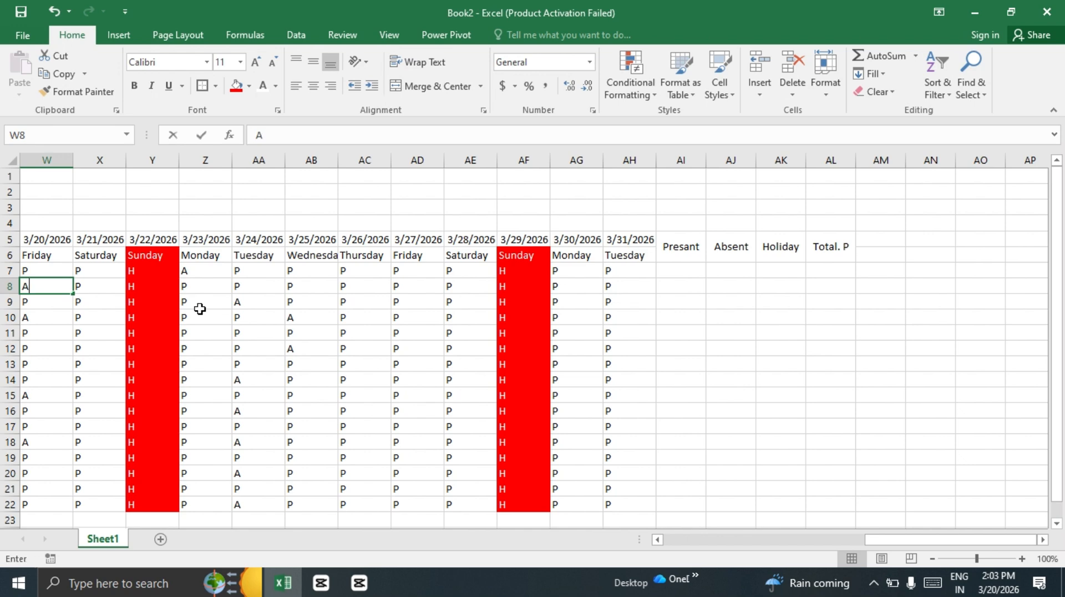
{"action": "left_click", "coordinate": [671, 340]}
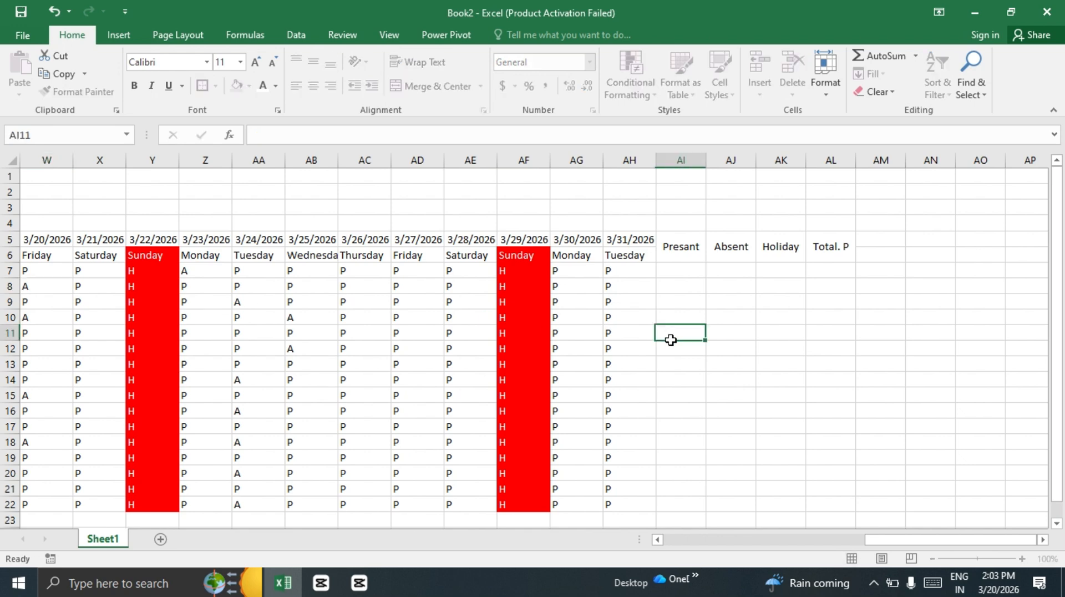
{"action": "left_click", "coordinate": [683, 274]}
{"action": "left_click", "coordinate": [740, 261]}
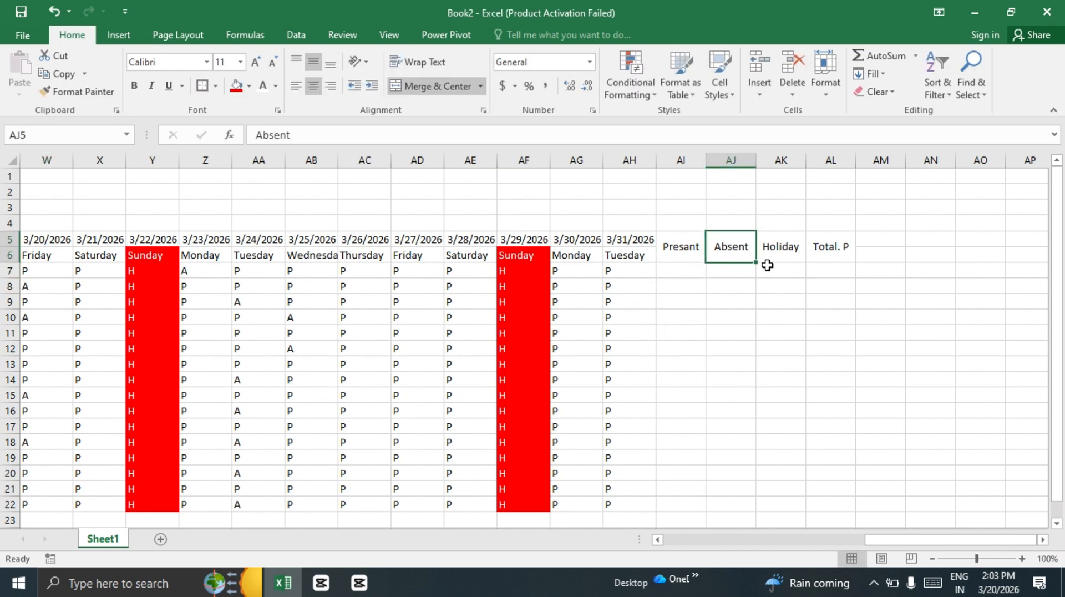
{"action": "left_click", "coordinate": [777, 268]}
{"action": "left_click_drag", "start_coordinate": [777, 268], "coordinate": [849, 267]}
{"action": "left_click", "coordinate": [848, 266]}
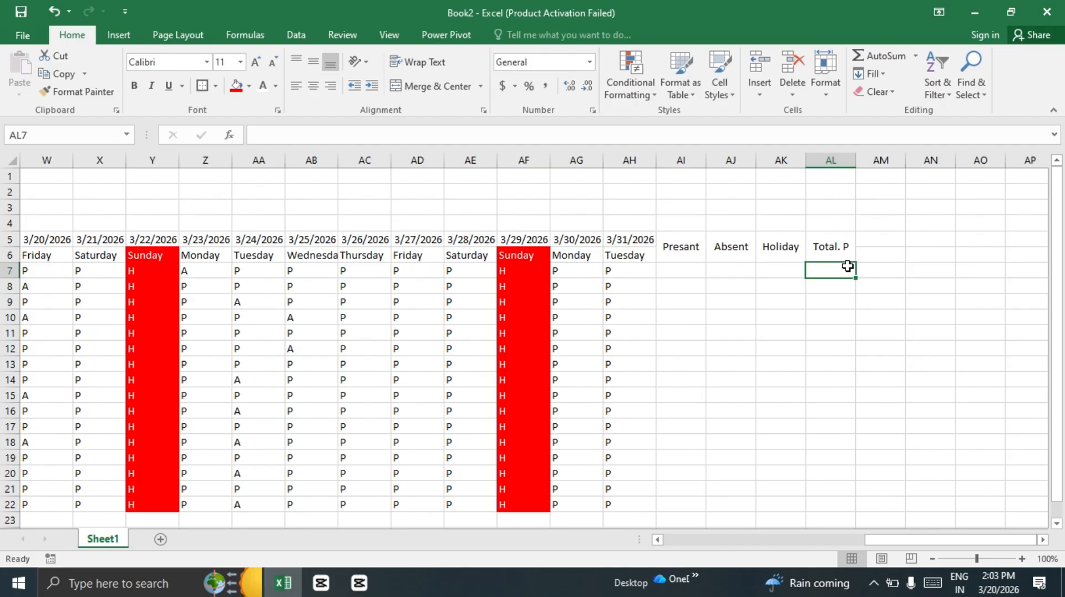
- Enter =COUNTIF(D7:AH7,"P") in AI7 to count the first employee's present days
{"action": "left_click", "coordinate": [664, 269]}
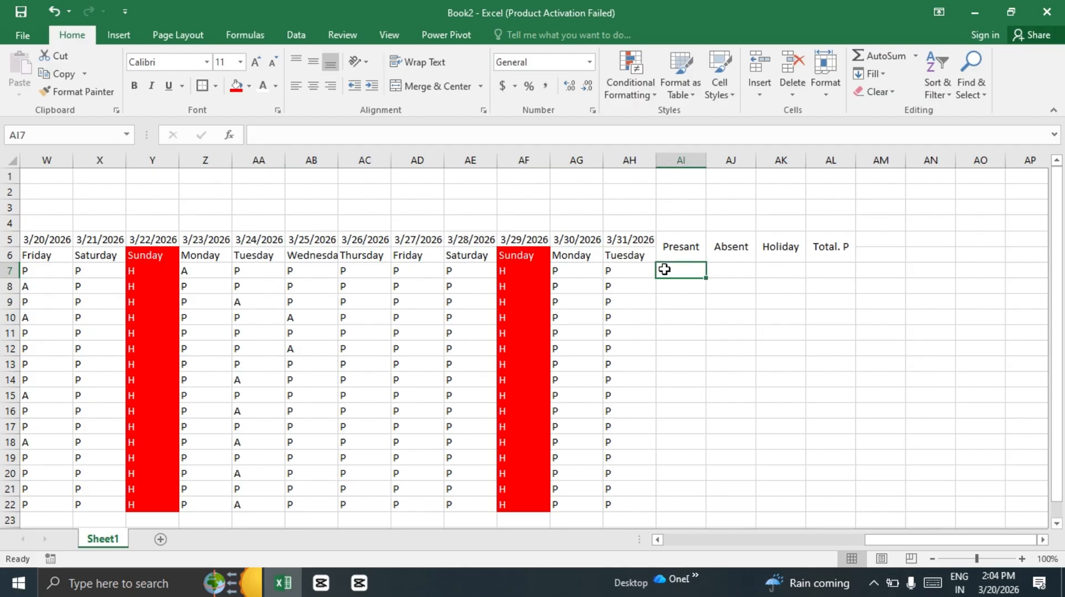
{"action": "type", "text": "="}
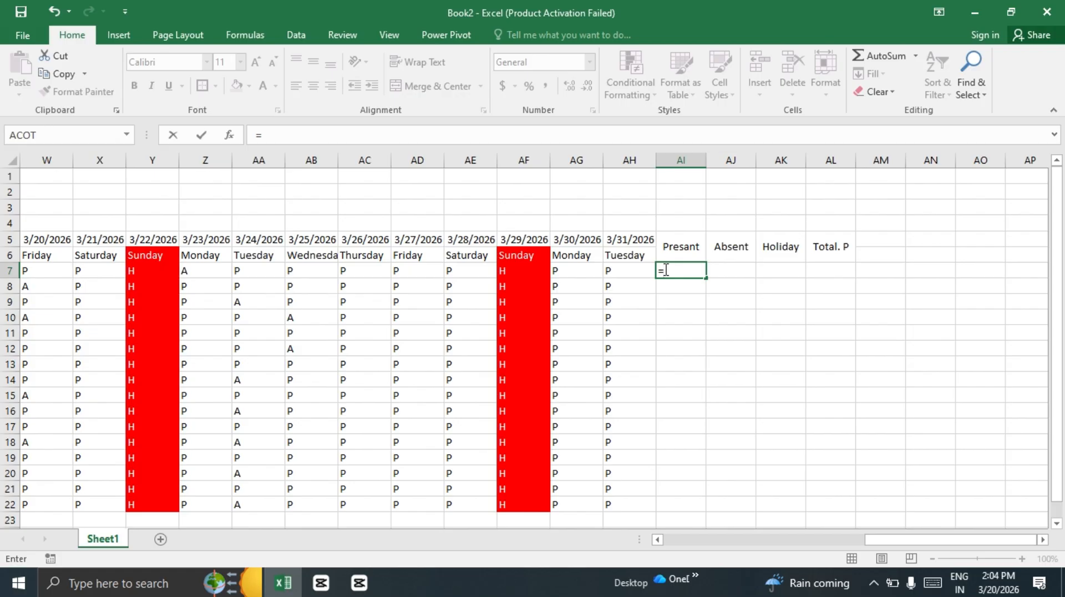
{"action": "type", "text": "COUNT"}
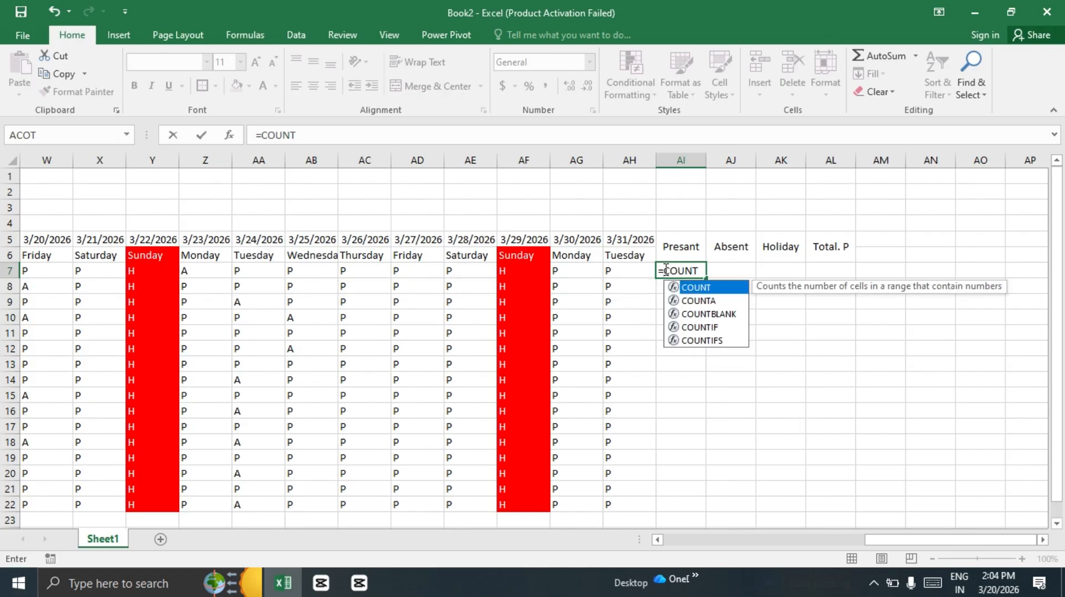
{"action": "left_click", "coordinate": [701, 331]}
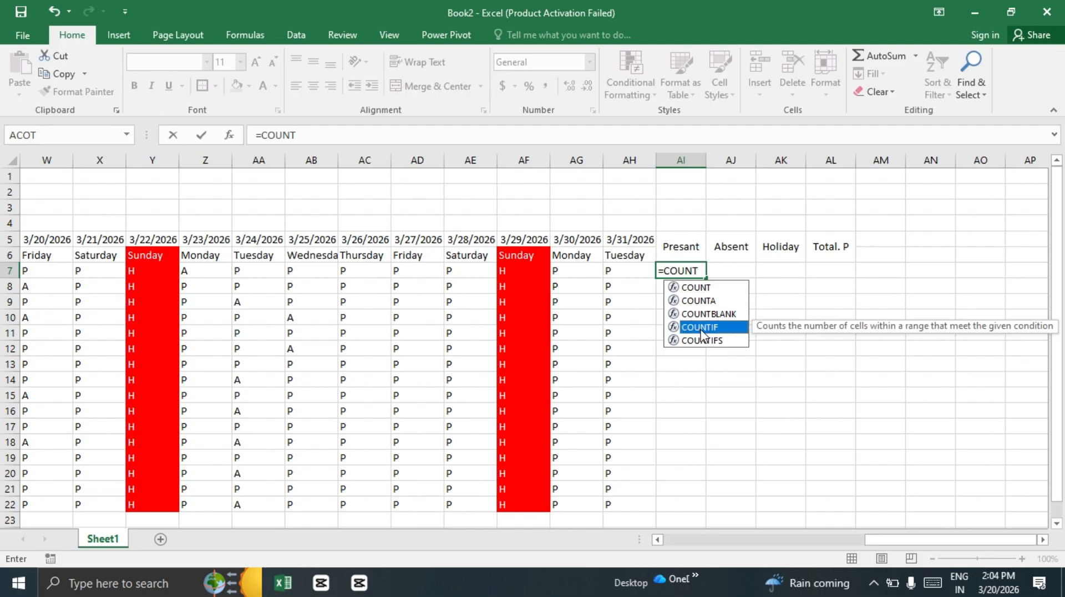
{"action": "double_click", "coordinate": [701, 328]}
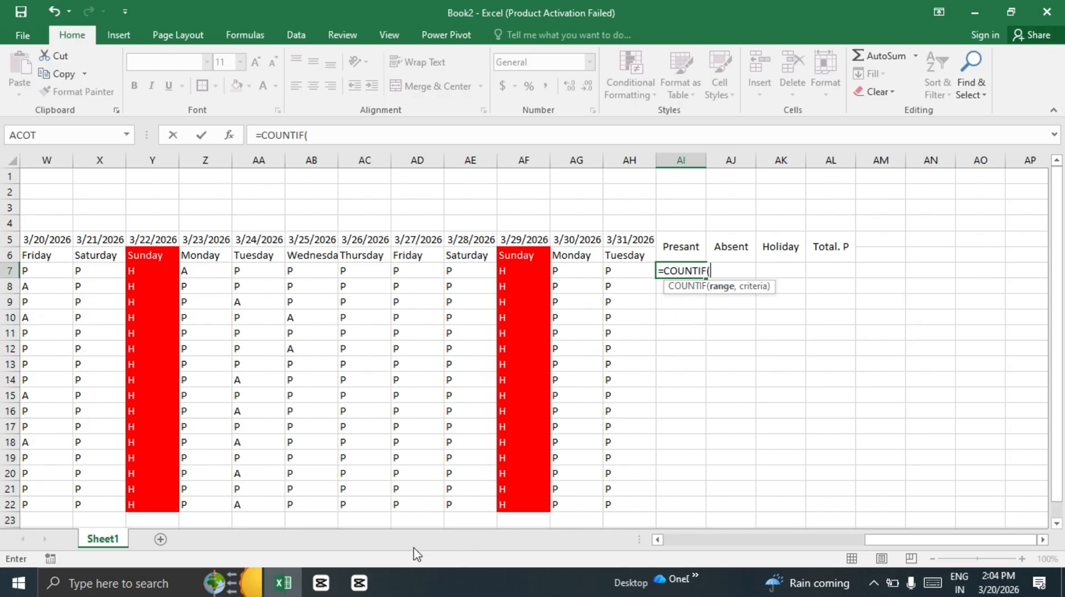
{"action": "scroll", "coordinate": [334, 484], "scroll_direction": "left", "scroll_amount": 8}
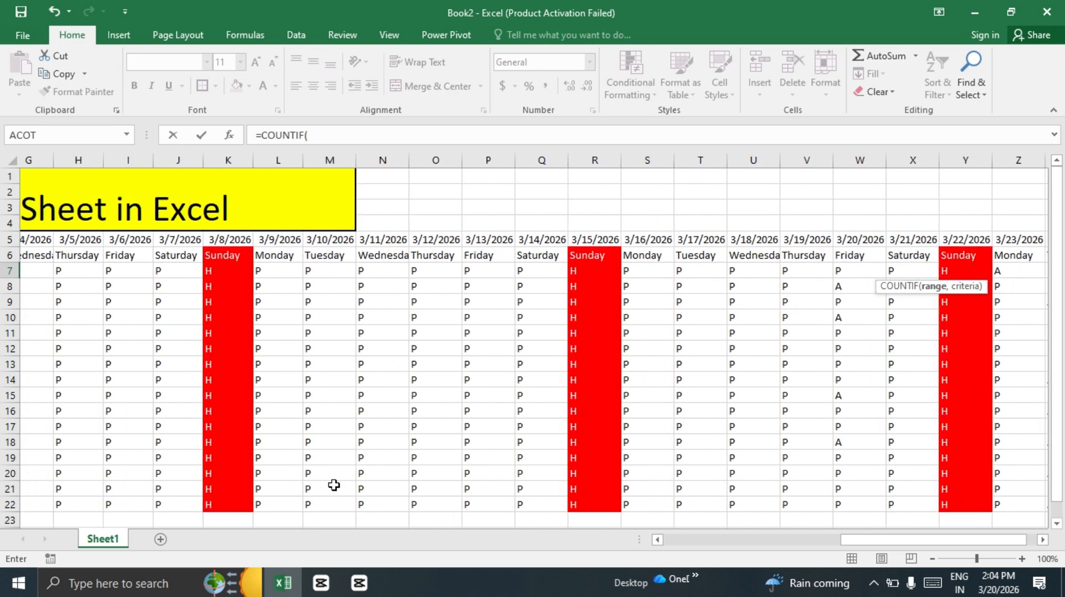
{"action": "scroll", "coordinate": [333, 484], "scroll_direction": "left", "scroll_amount": 1}
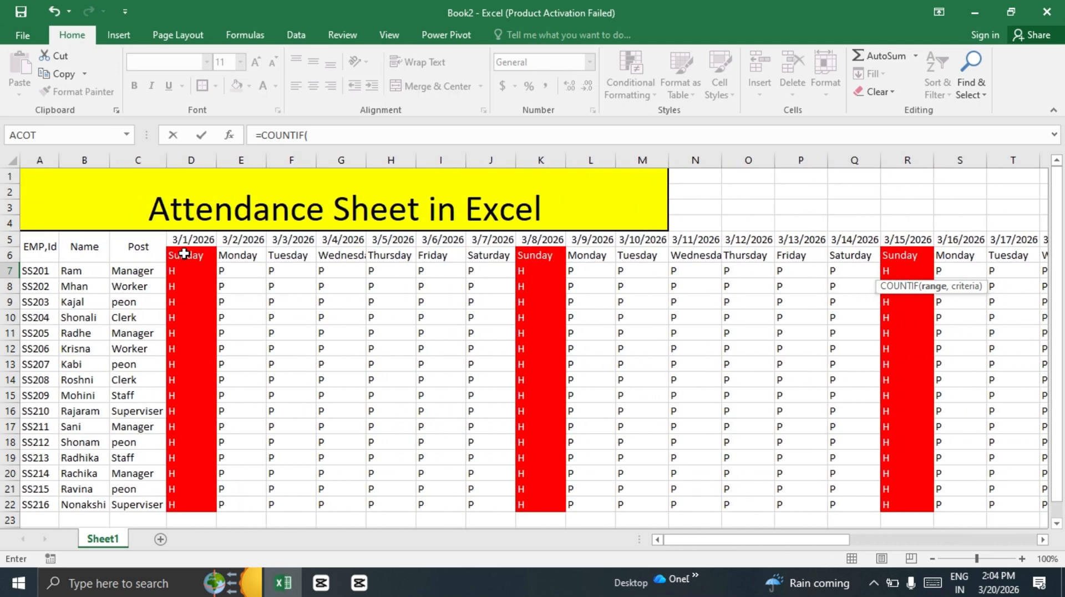
{"action": "left_click", "coordinate": [174, 269]}
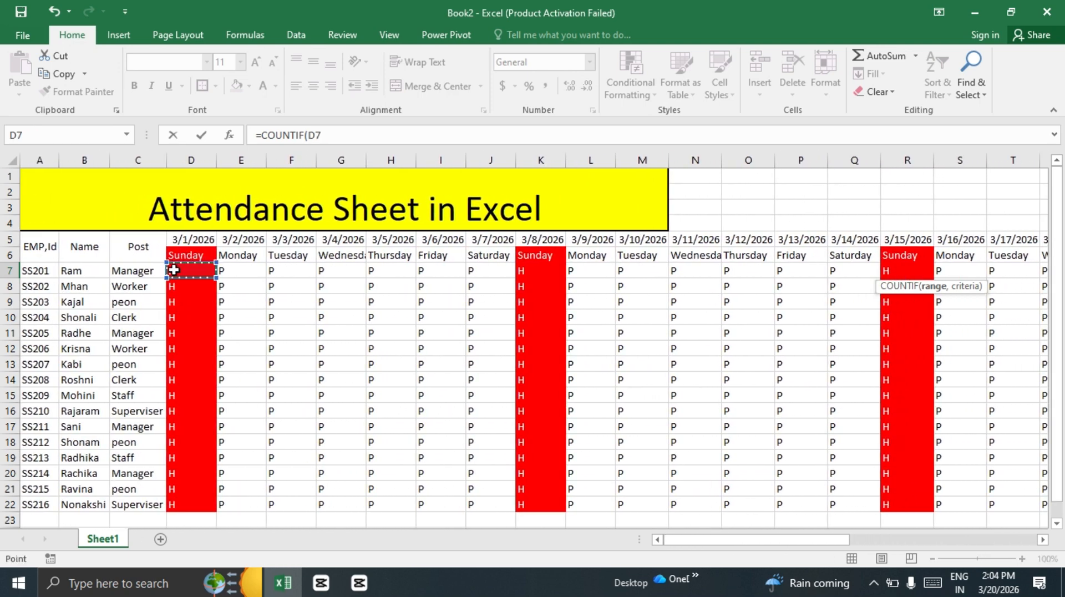
{"action": "left_click_drag", "start_coordinate": [174, 270], "coordinate": [736, 278]}
{"action": "type", "text": ",\"P"}
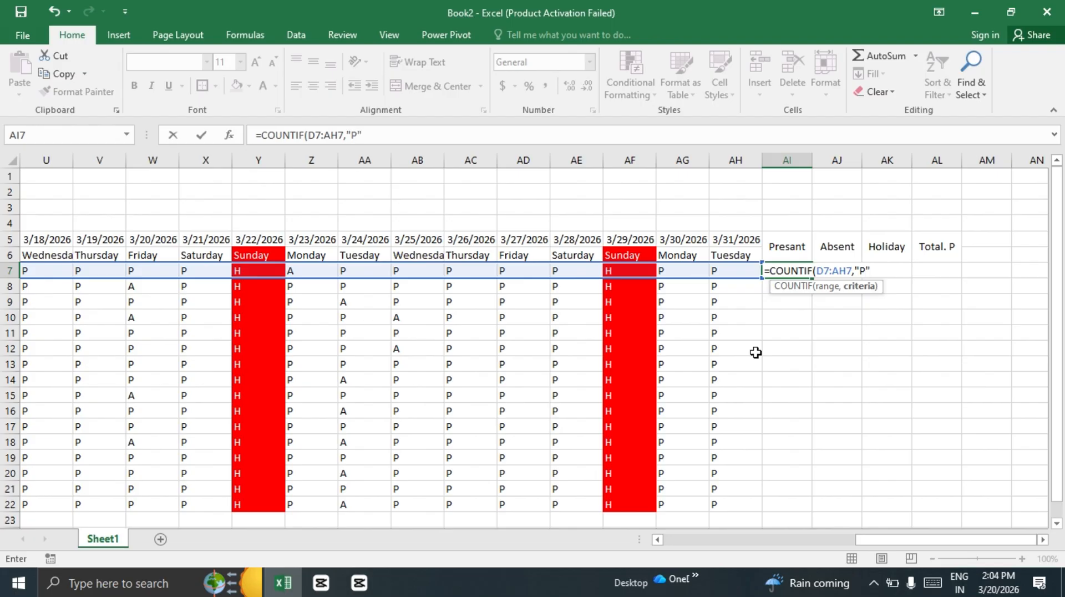
{"action": "key", "text": "Return"}
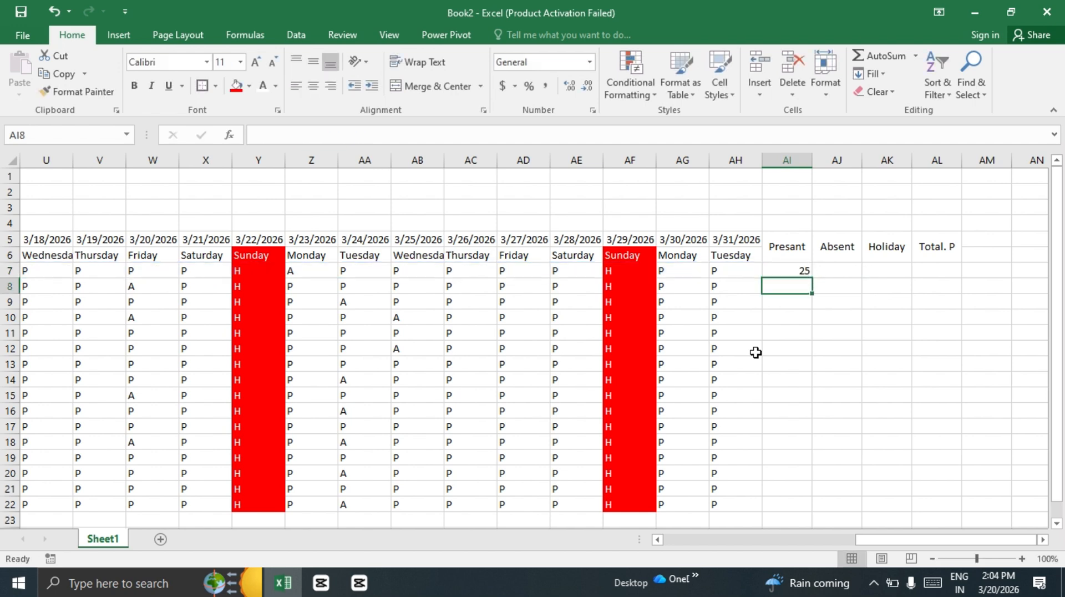
- Review the COUNTIF formula in AI7 against the first employee's attendance marks across row 7
{"action": "left_click", "coordinate": [791, 269]}
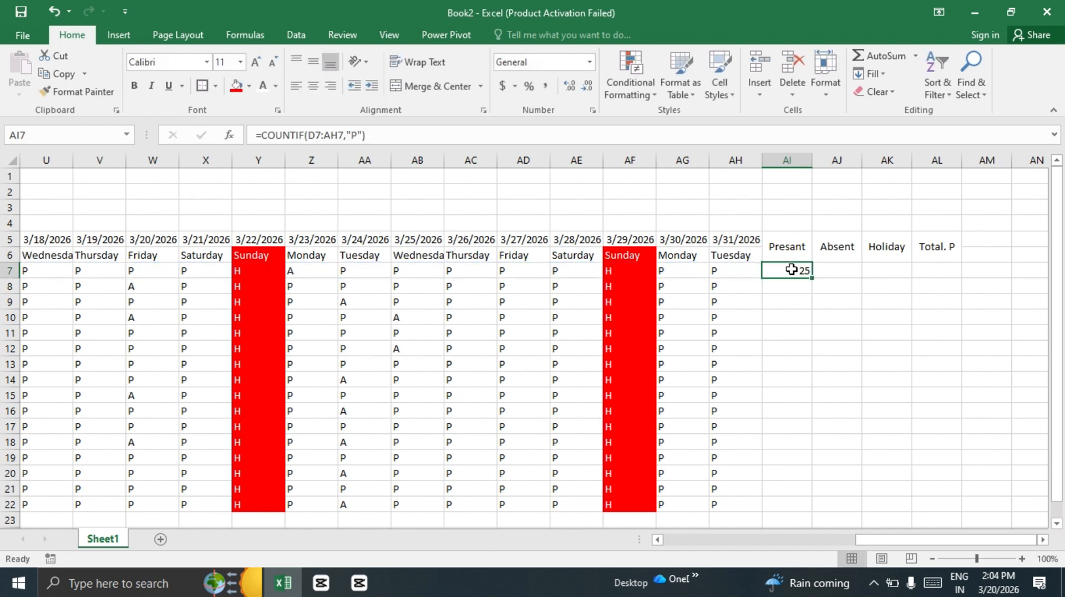
{"action": "scroll", "coordinate": [682, 276], "scroll_direction": "left", "scroll_amount": 10}
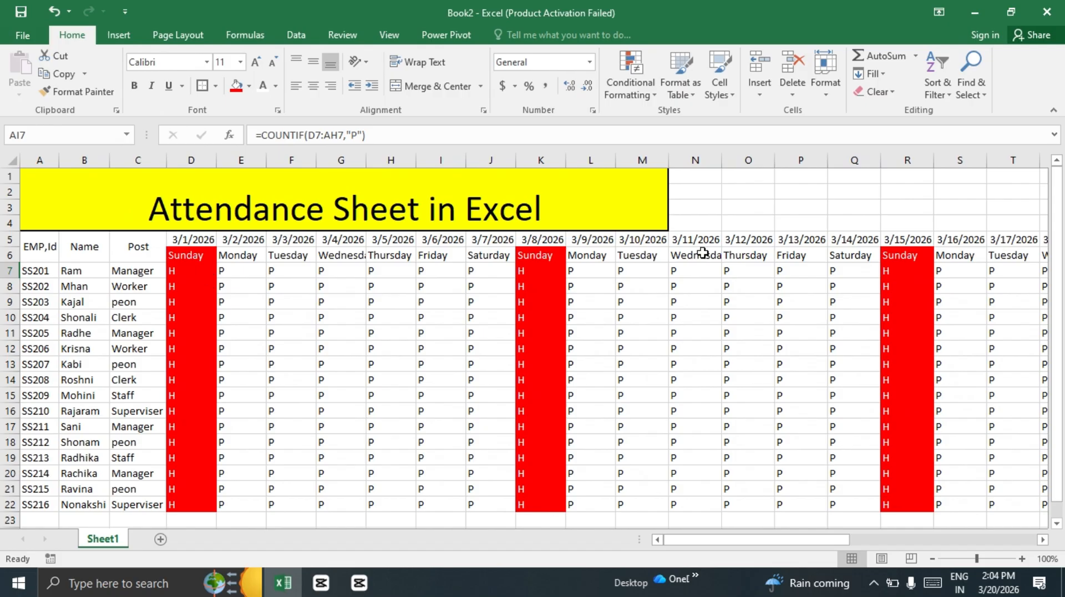
{"action": "scroll", "coordinate": [700, 250], "scroll_direction": "right", "scroll_amount": 5}
{"action": "scroll", "coordinate": [702, 249], "scroll_direction": "right", "scroll_amount": 4}
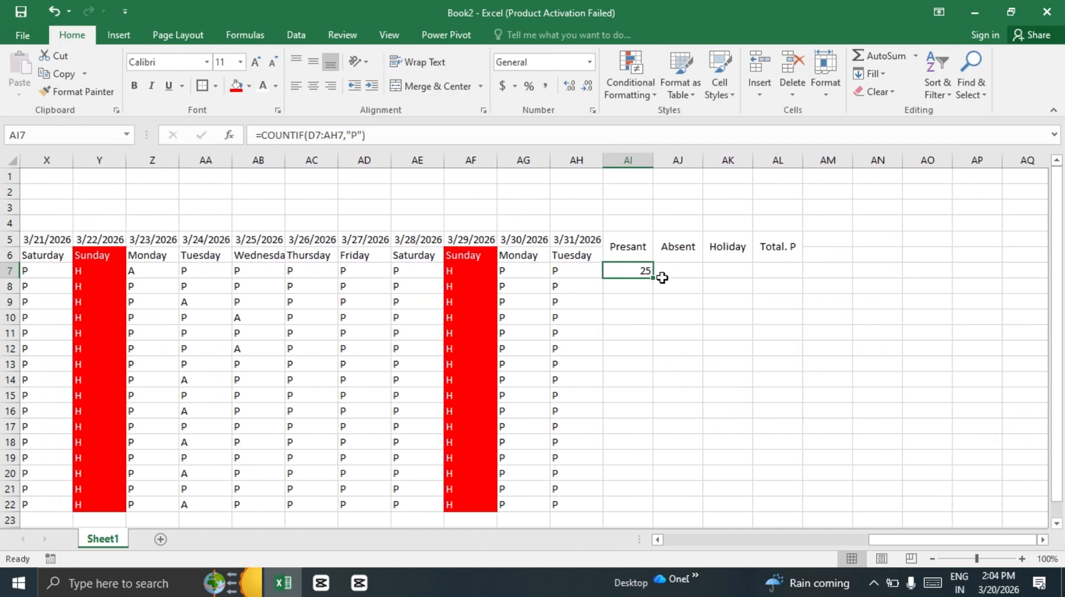
- Fill the present-day COUNTIF formula from AI7 down through AI22 for all employees
{"action": "double_click", "coordinate": [653, 278]}
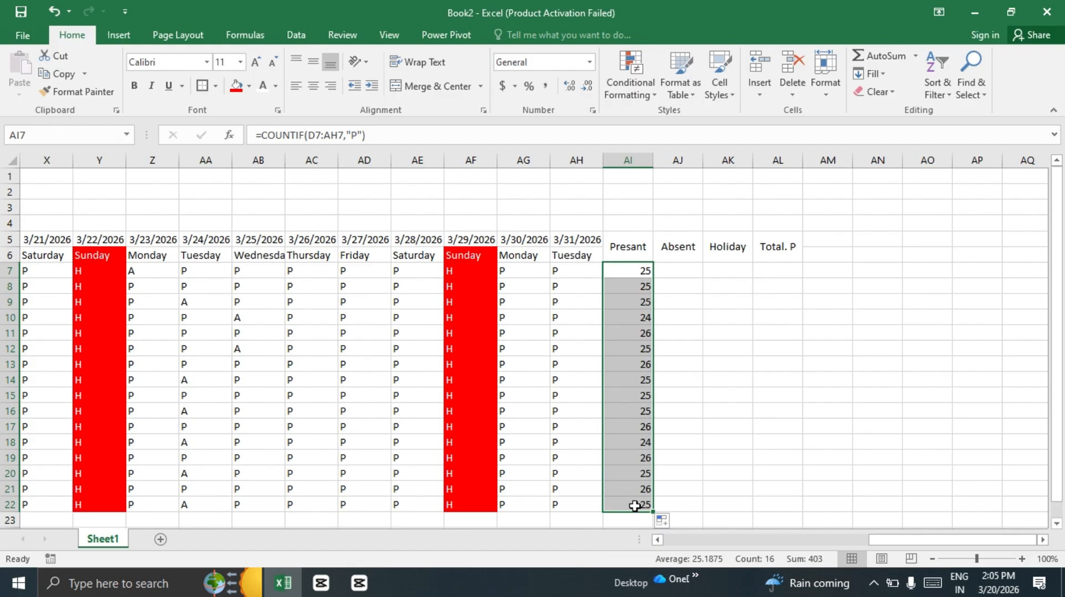
{"action": "left_click", "coordinate": [705, 442]}
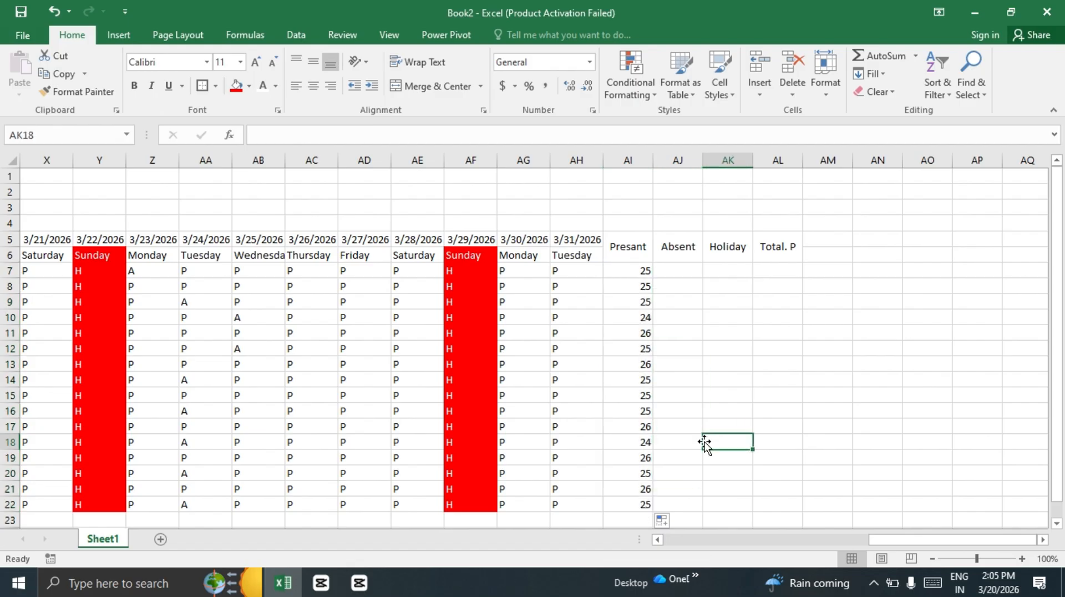
- Enter =COUNTIF(D7:AH7,"A") in AJ7 to count the first employee's absent days
{"action": "left_click", "coordinate": [676, 271]}
{"action": "type", "text": "="}
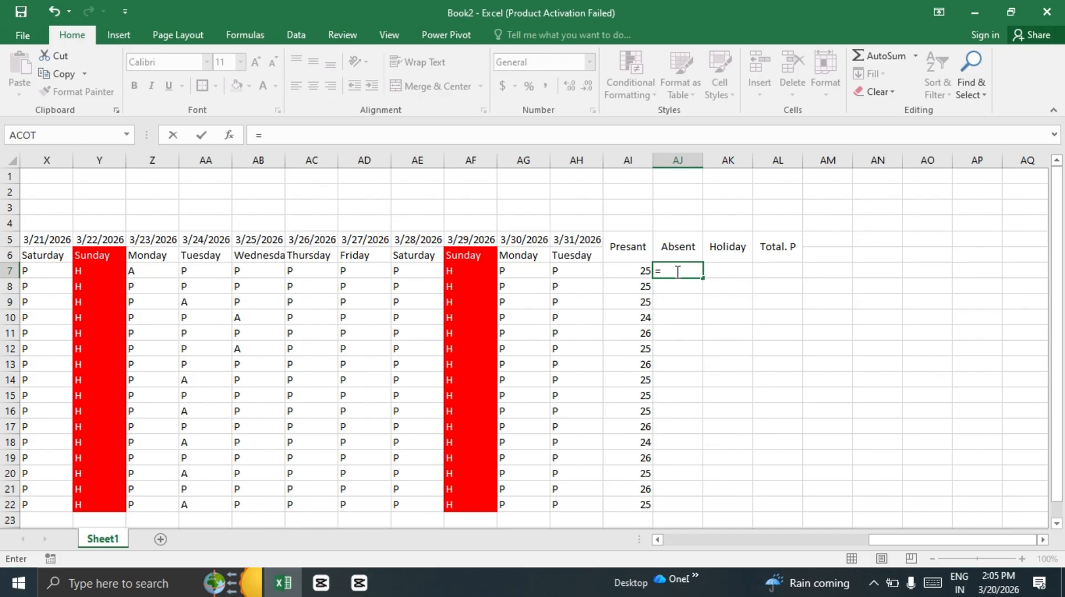
{"action": "type", "text": "coun"}
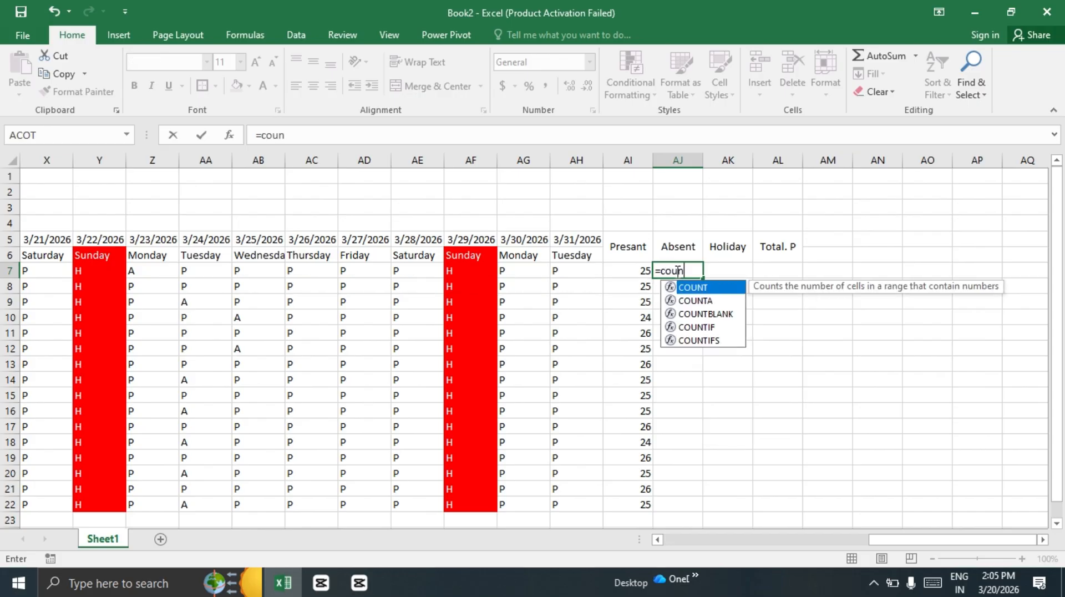
{"action": "key", "text": "Down"}
{"action": "key", "text": "Down"}
{"action": "key", "text": "Down"}
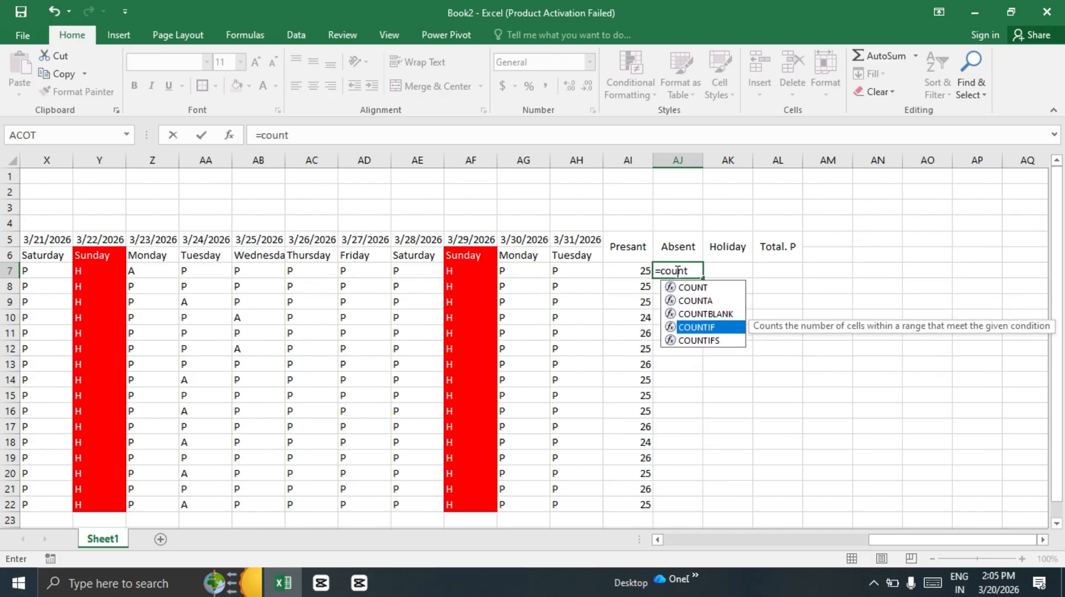
{"action": "key", "text": "Tab"}
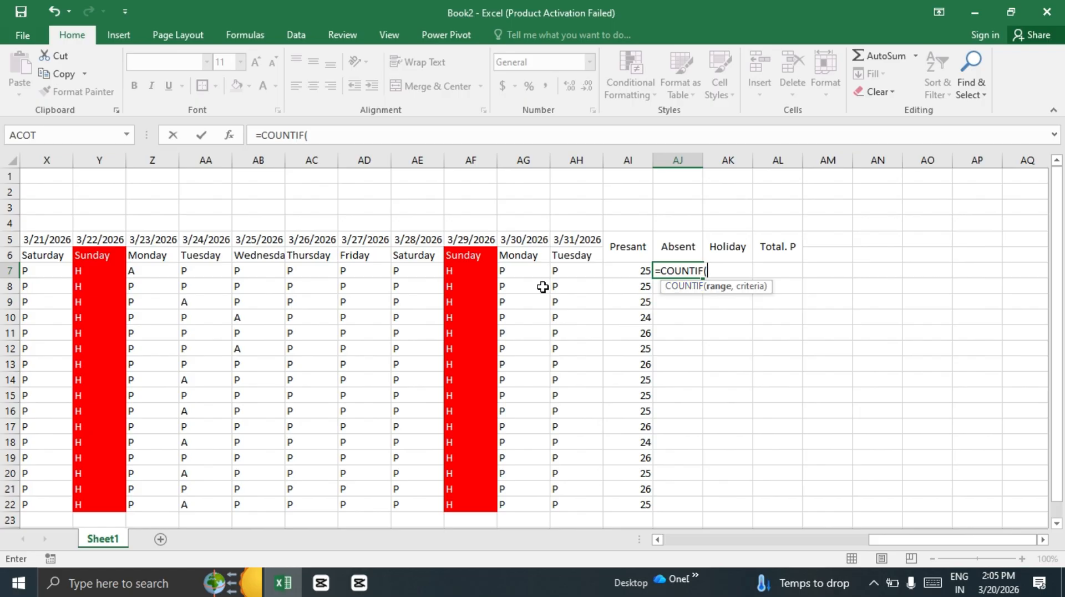
{"action": "scroll", "coordinate": [613, 286], "scroll_direction": "left", "scroll_amount": 4}
{"action": "scroll", "coordinate": [543, 286], "scroll_direction": "left", "scroll_amount": 7}
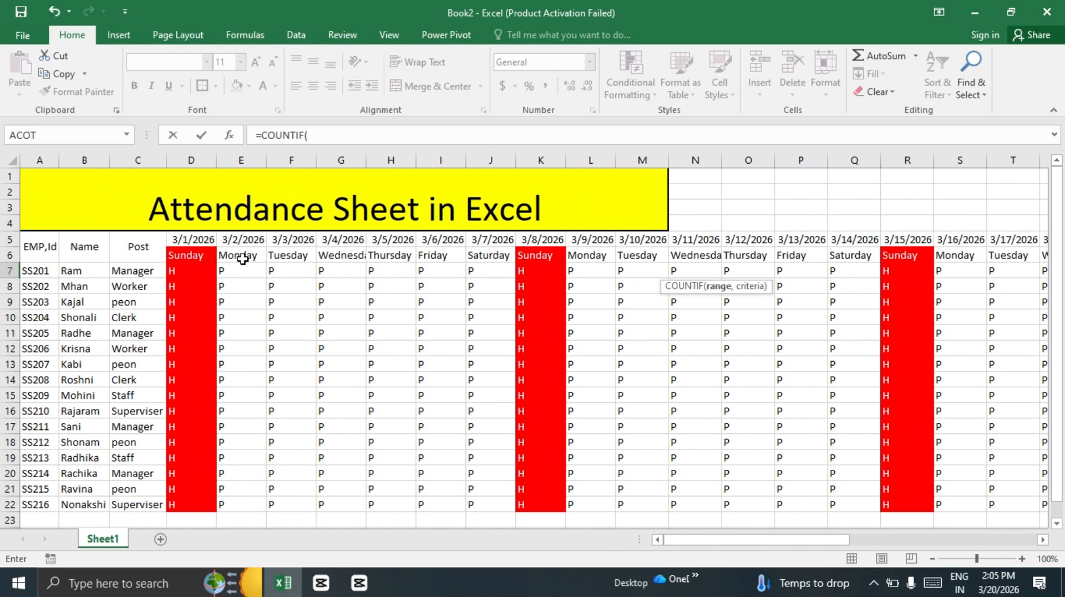
{"action": "left_click", "coordinate": [176, 277]}
{"action": "scroll", "coordinate": [548, 320], "scroll_direction": "right", "scroll_amount": 6}
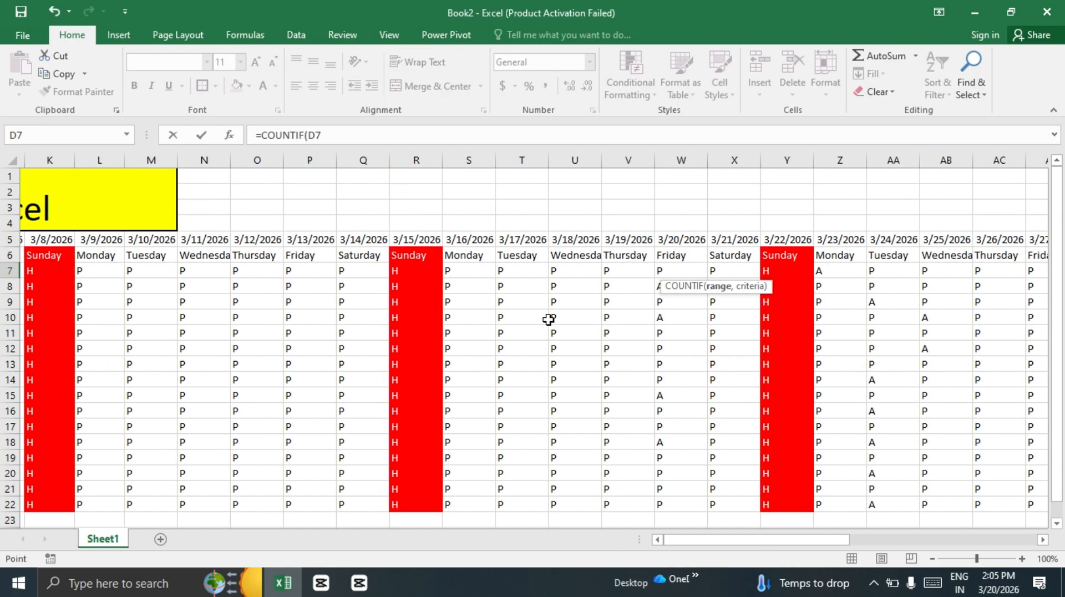
{"action": "scroll", "coordinate": [548, 320], "scroll_direction": "right", "scroll_amount": 3}
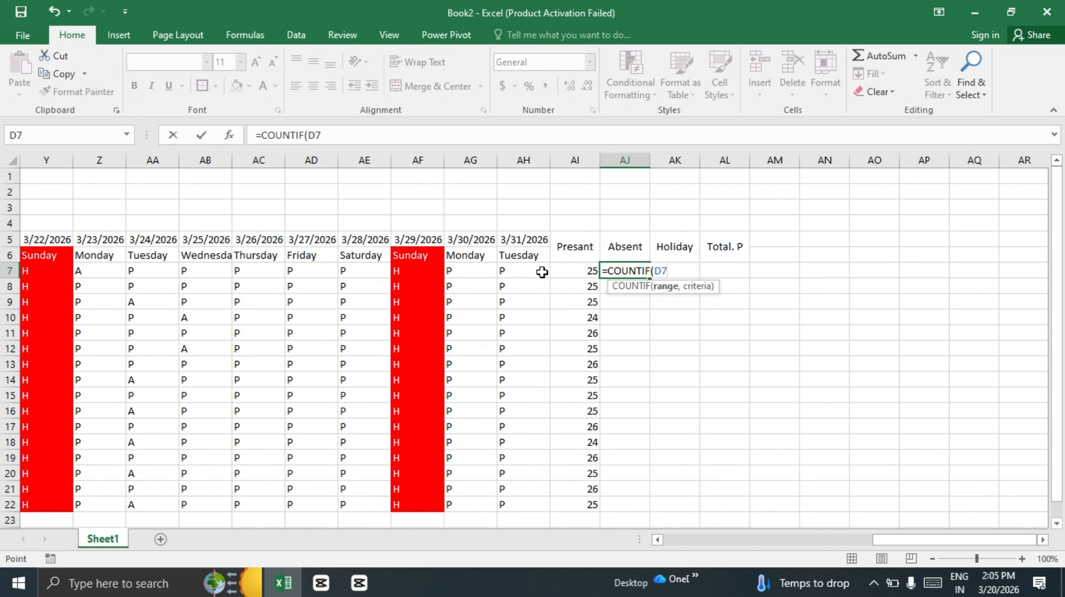
{"action": "left_click", "coordinate": [535, 272], "text": "shift"}
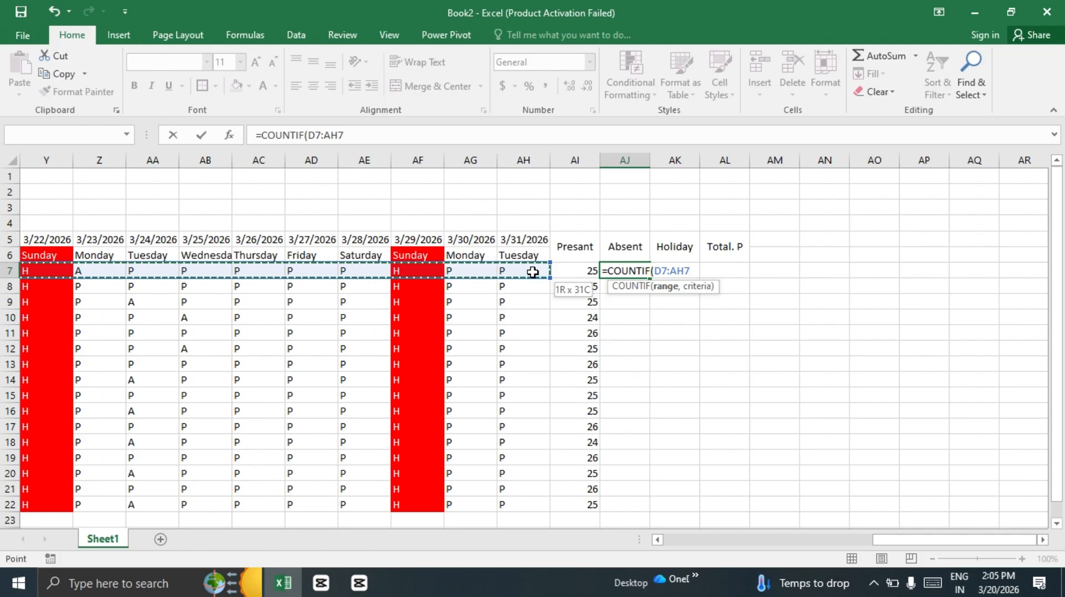
{"action": "type", "text": ",\"A"}
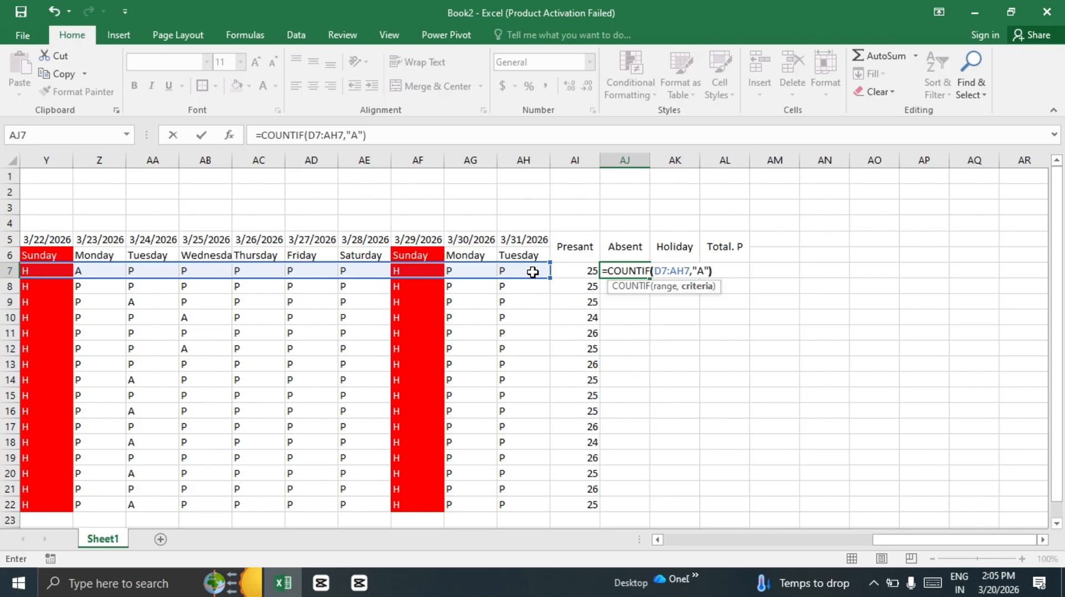
{"action": "key", "text": "Return"}
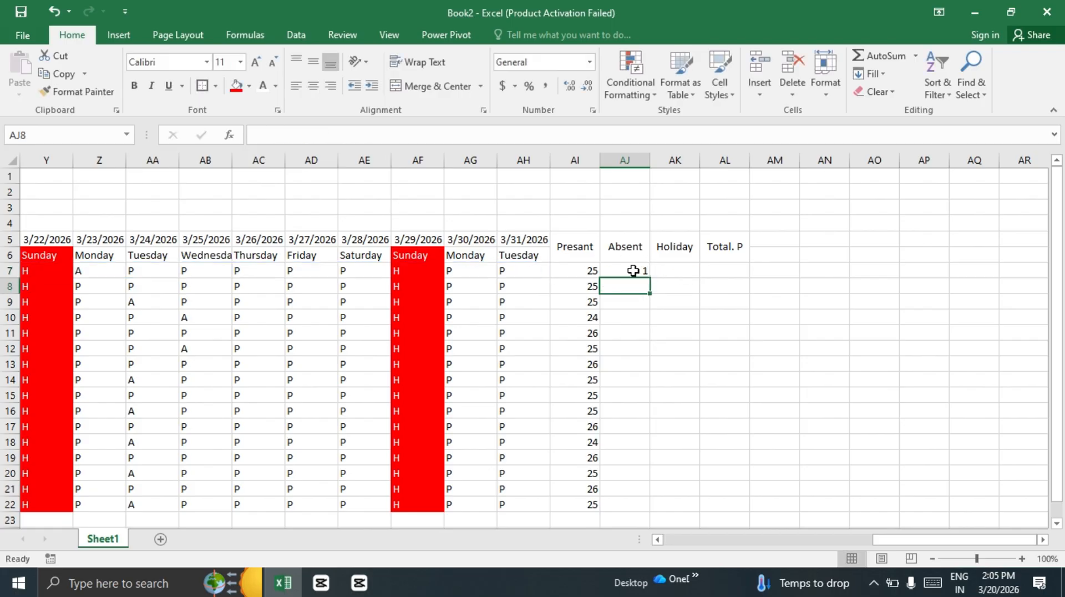
- Fill the absent-day COUNTIF formula from AJ7 down through AJ22 for all employees
{"action": "left_click", "coordinate": [633, 270]}
{"action": "double_click", "coordinate": [650, 279]}
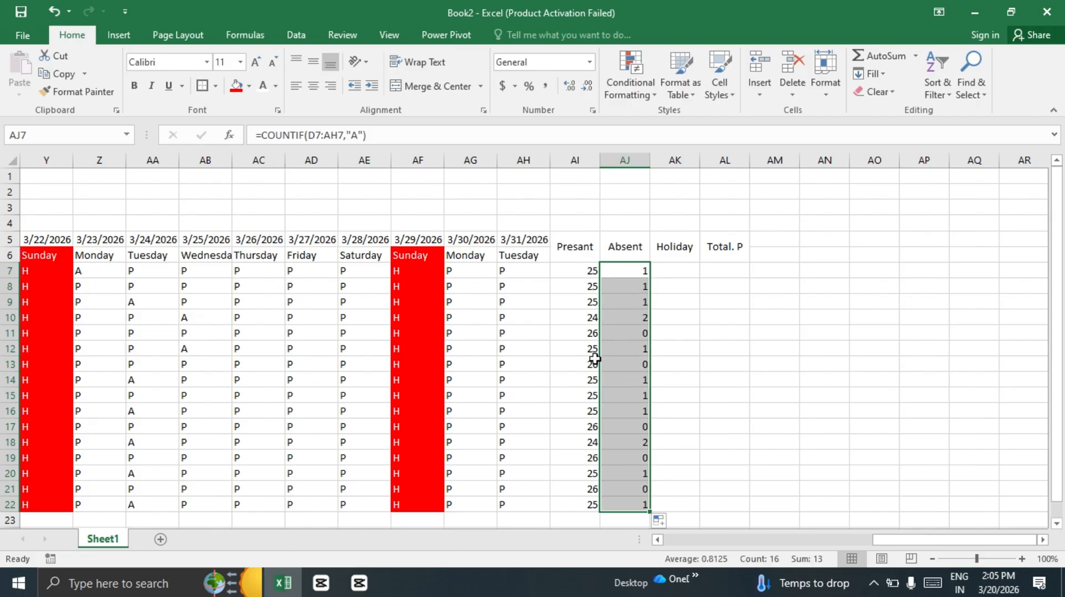
{"action": "left_click", "coordinate": [682, 361]}
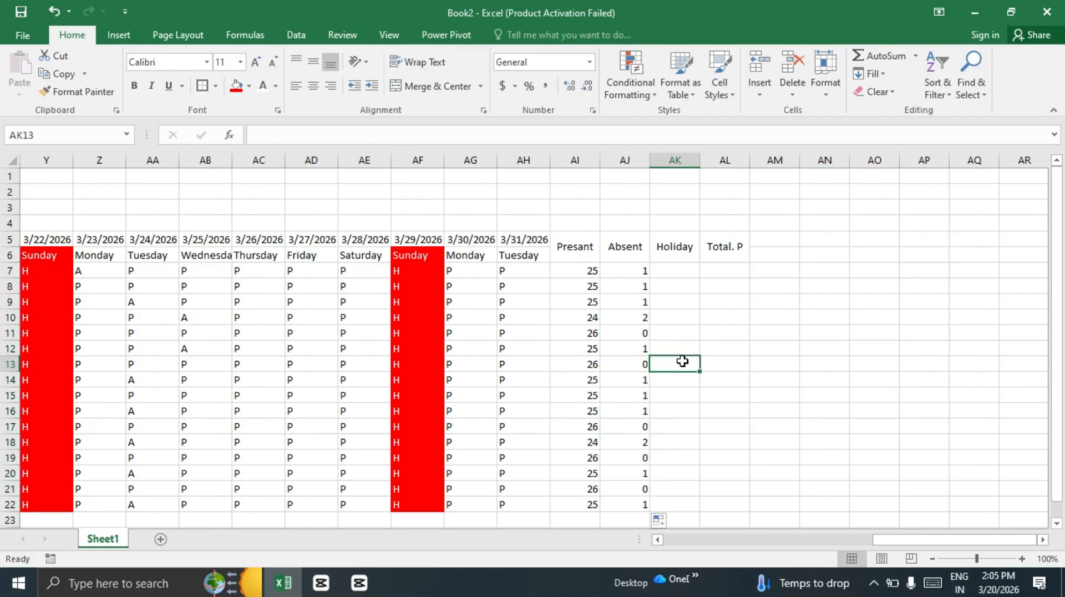
- Enter =COUNTIF(D7:AH7,"H") in AK7 to count the first employee's holidays
{"action": "left_click", "coordinate": [677, 268]}
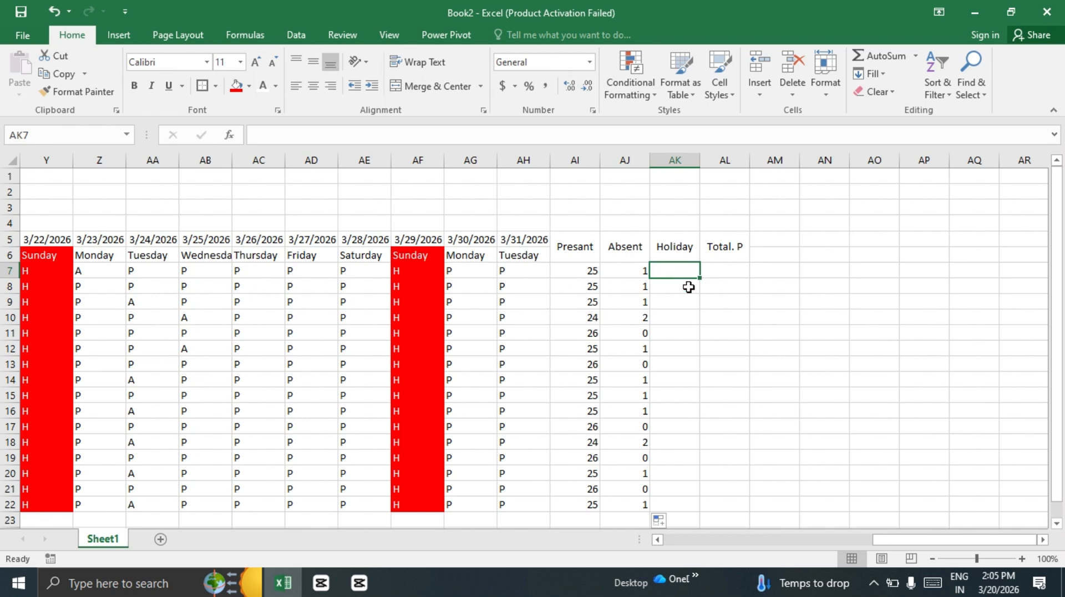
{"action": "type", "text": "="}
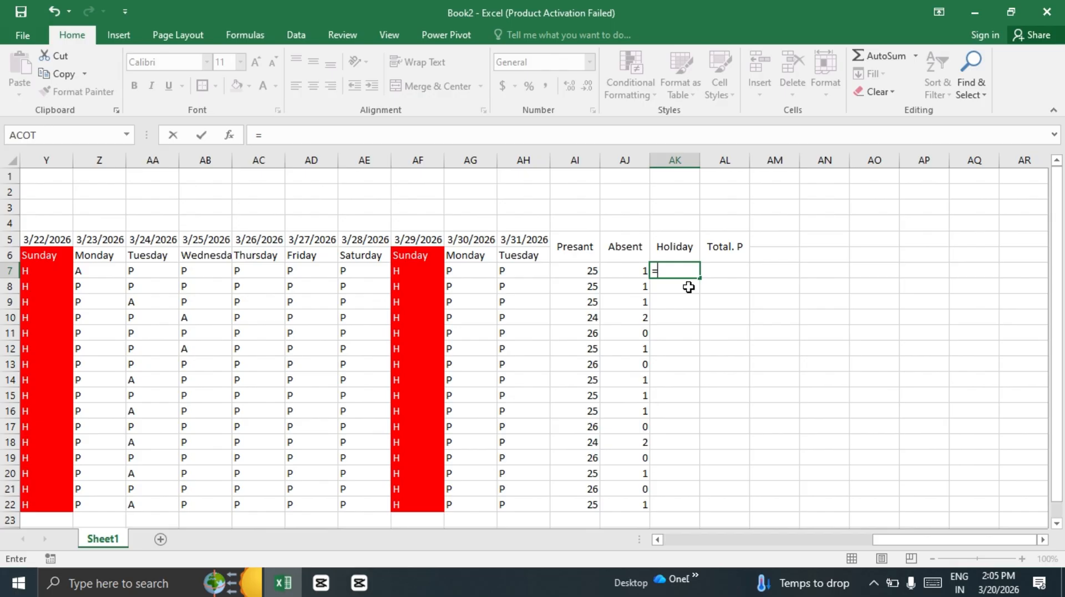
{"action": "type", "text": "cou"}
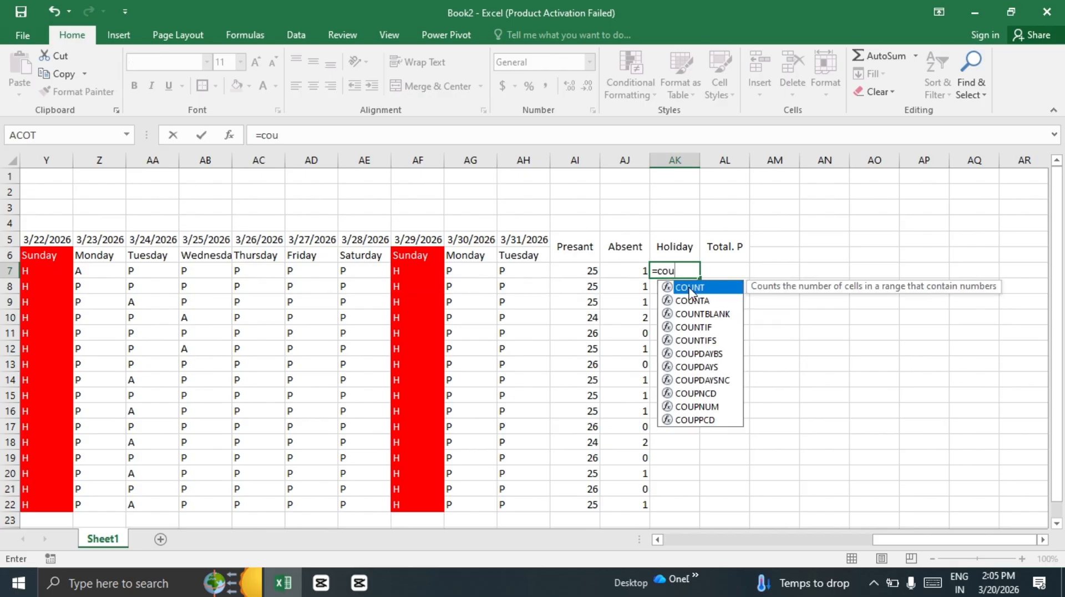
{"action": "left_click", "coordinate": [694, 327]}
{"action": "double_click", "coordinate": [694, 327]}
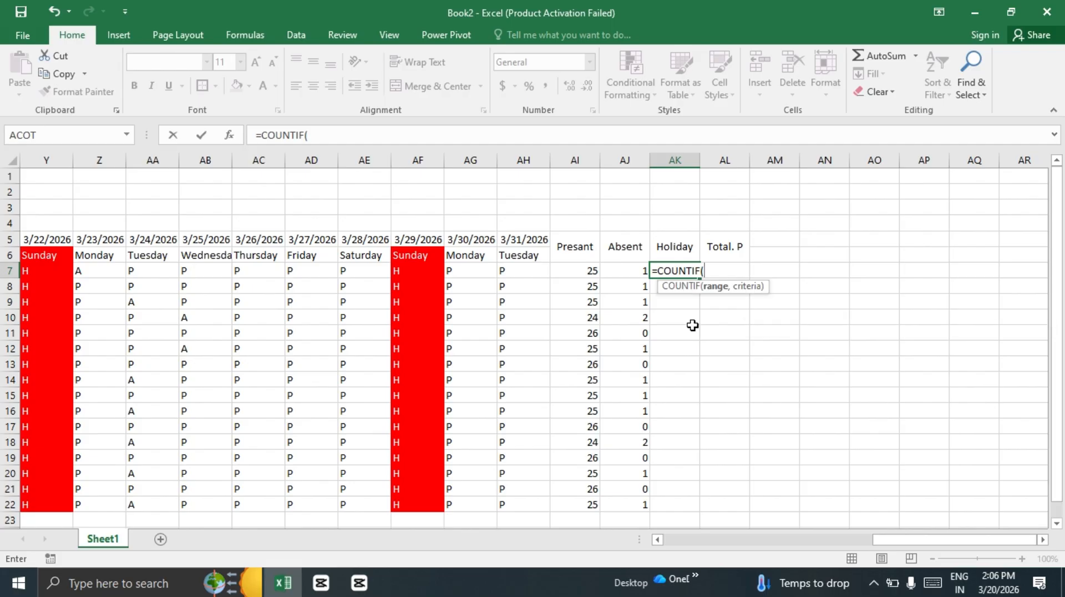
{"action": "scroll", "coordinate": [296, 475], "scroll_direction": "left", "scroll_amount": 10}
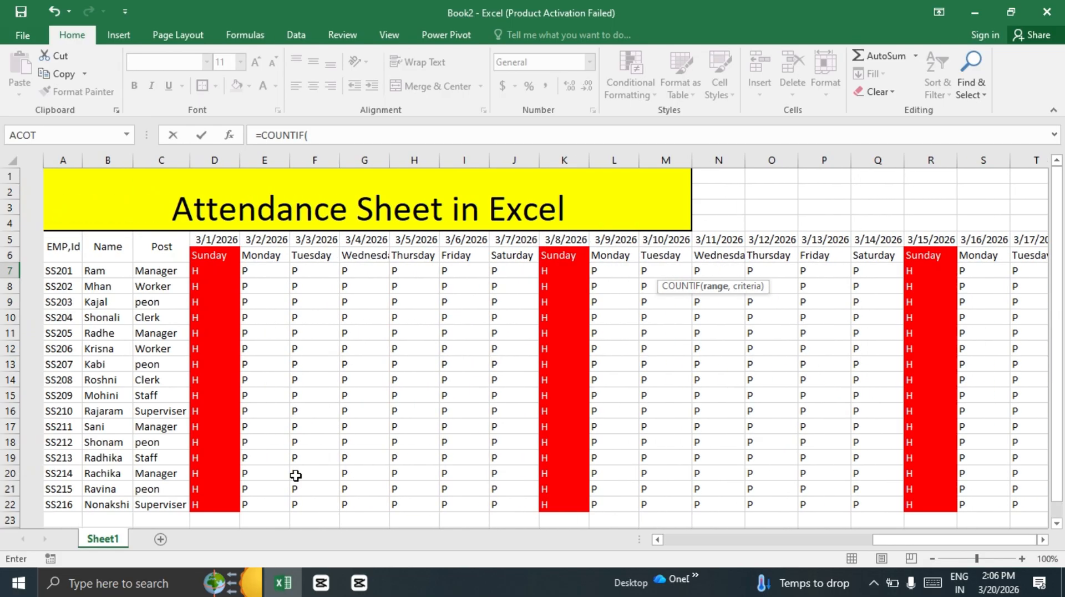
{"action": "left_click", "coordinate": [173, 268]}
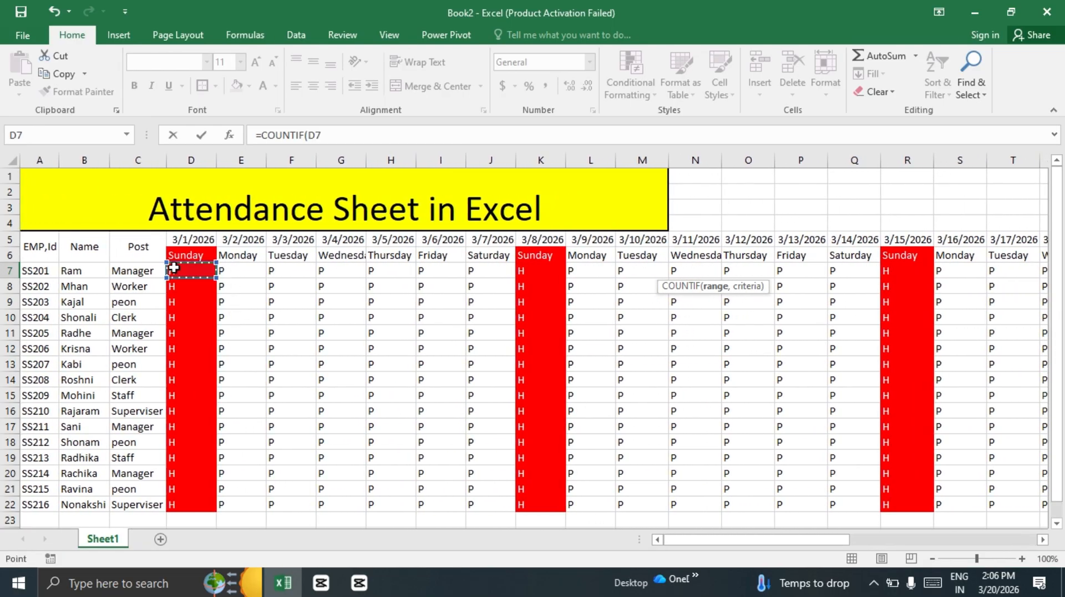
{"action": "left_click_drag", "start_coordinate": [192, 268], "coordinate": [717, 271]}
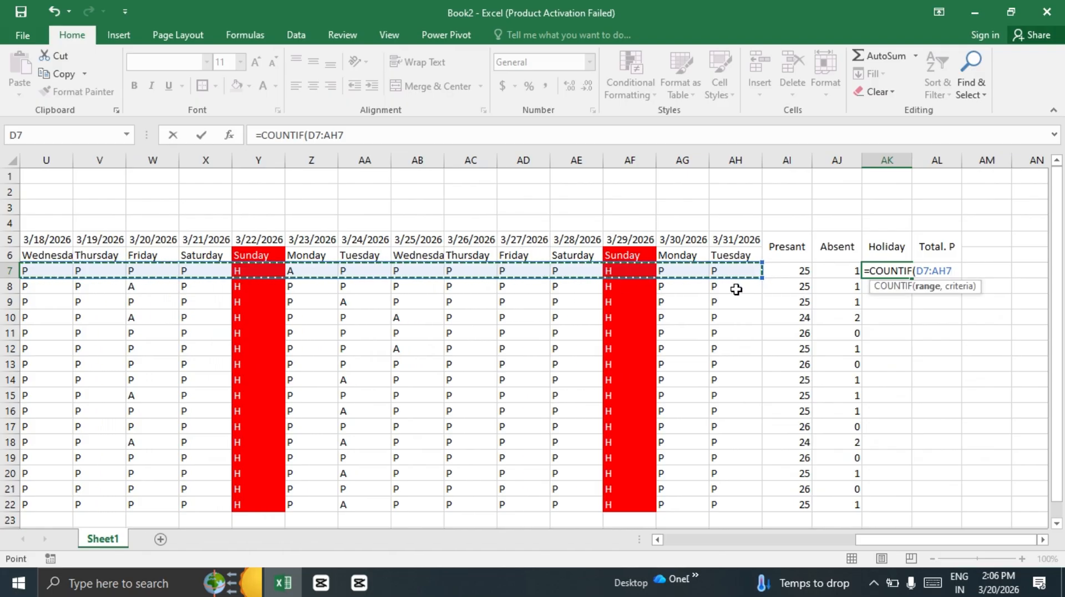
{"action": "scroll", "coordinate": [840, 269], "scroll_direction": "right", "scroll_amount": 2}
{"action": "scroll", "coordinate": [842, 270], "scroll_direction": "right", "scroll_amount": 2}
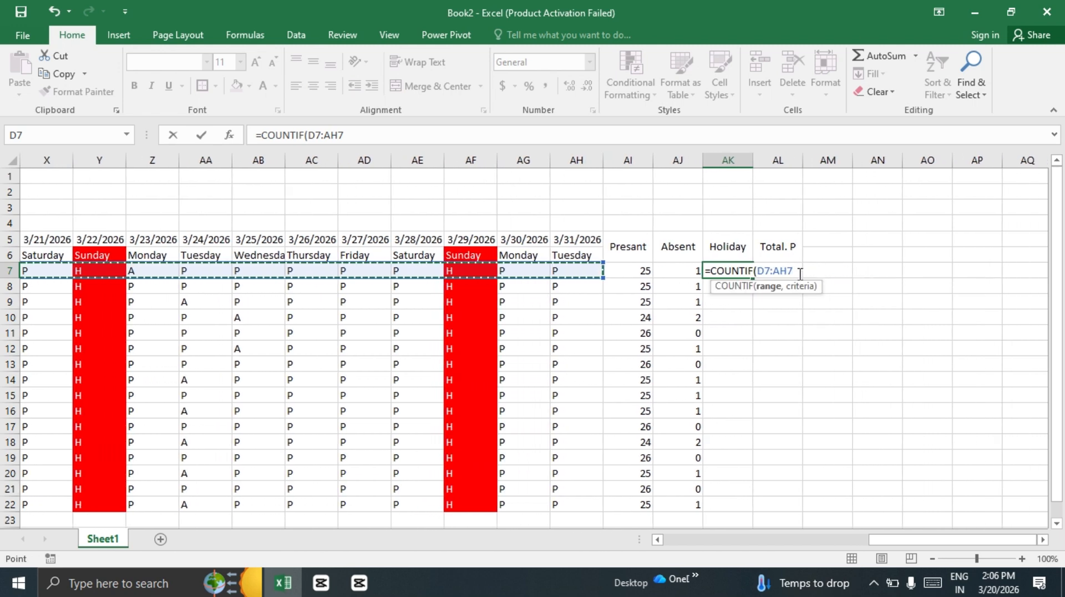
{"action": "type", "text": ",\"H"}
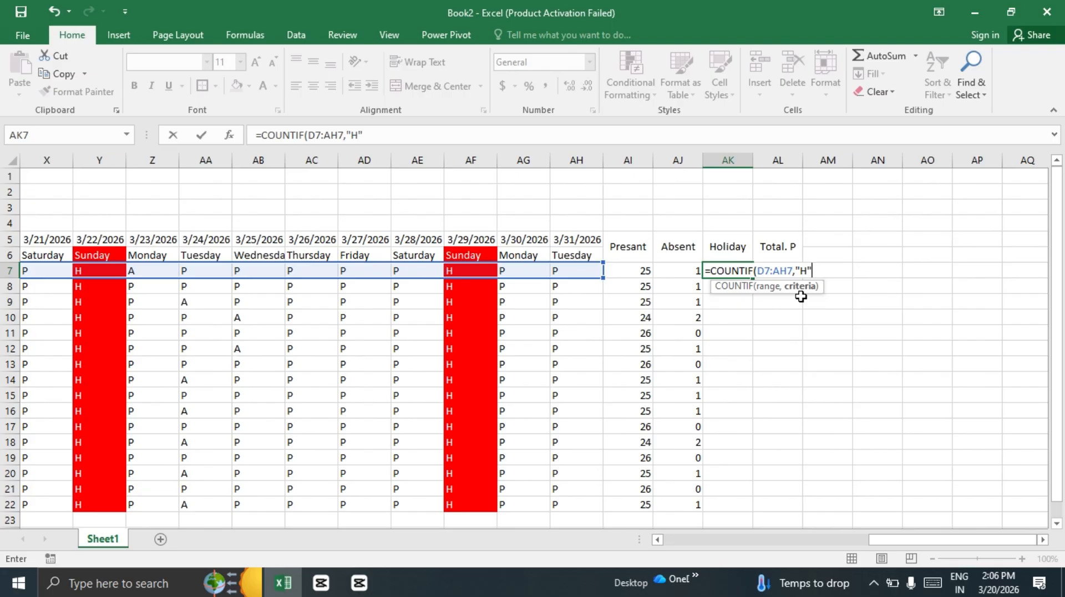
{"action": "key", "text": "Return"}
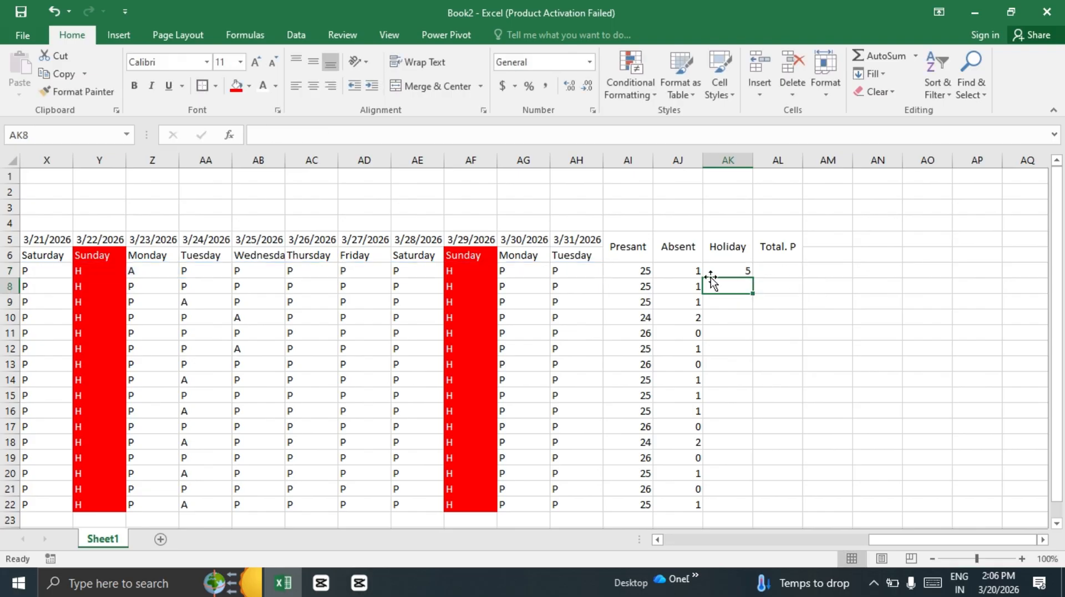
- Fill the holiday COUNTIF formula from AK7 down through AK22 for all employees
{"action": "left_click", "coordinate": [726, 268]}
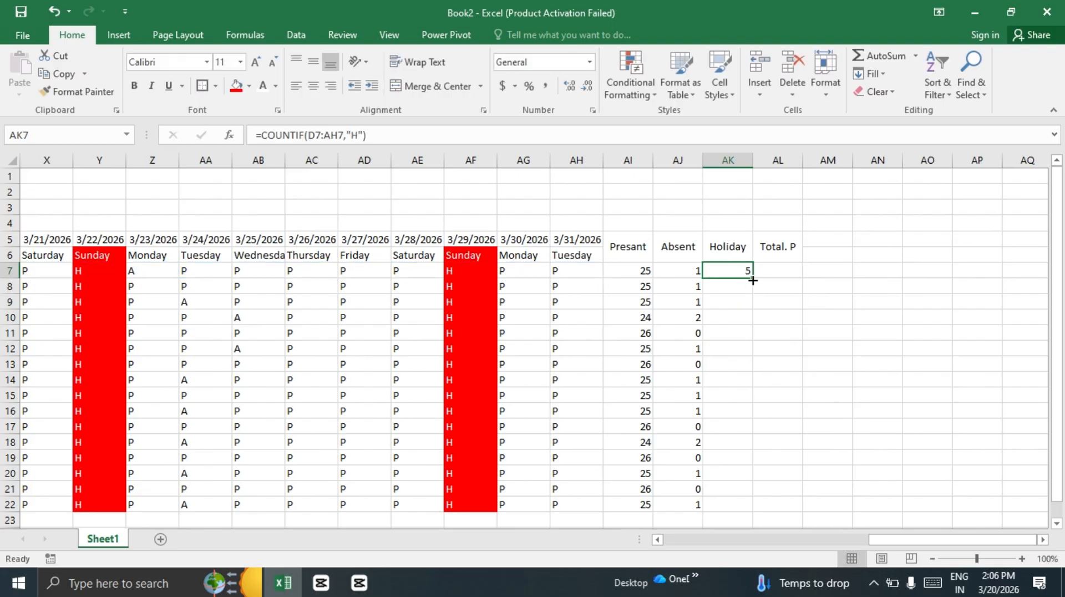
{"action": "double_click", "coordinate": [753, 279]}
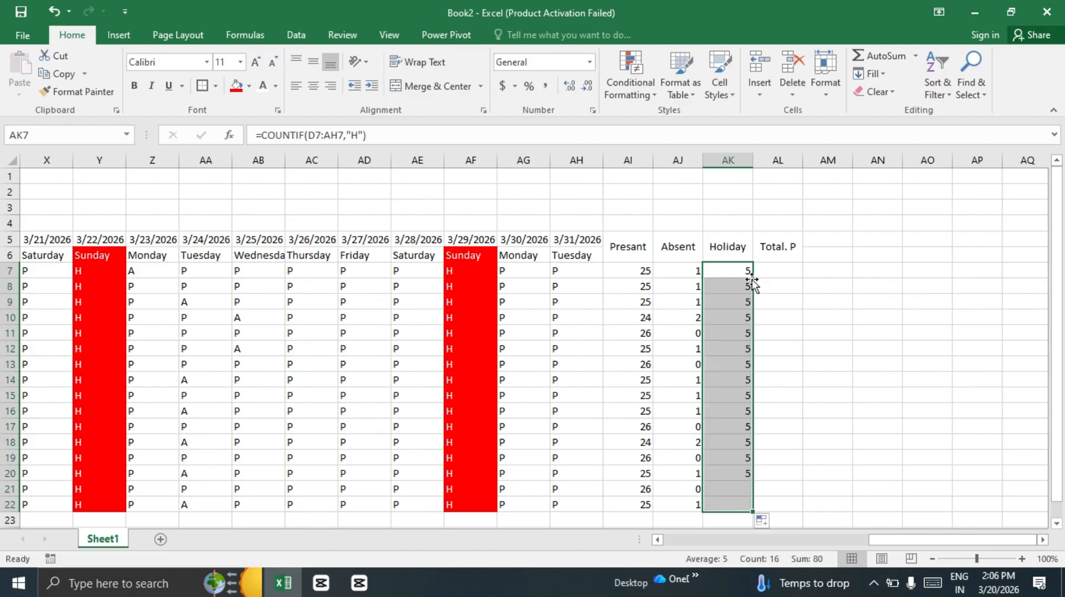
- Check the Holiday column's counts against the Sunday H marks across the whole month
{"action": "scroll", "coordinate": [453, 274], "scroll_direction": "left", "scroll_amount": 5}
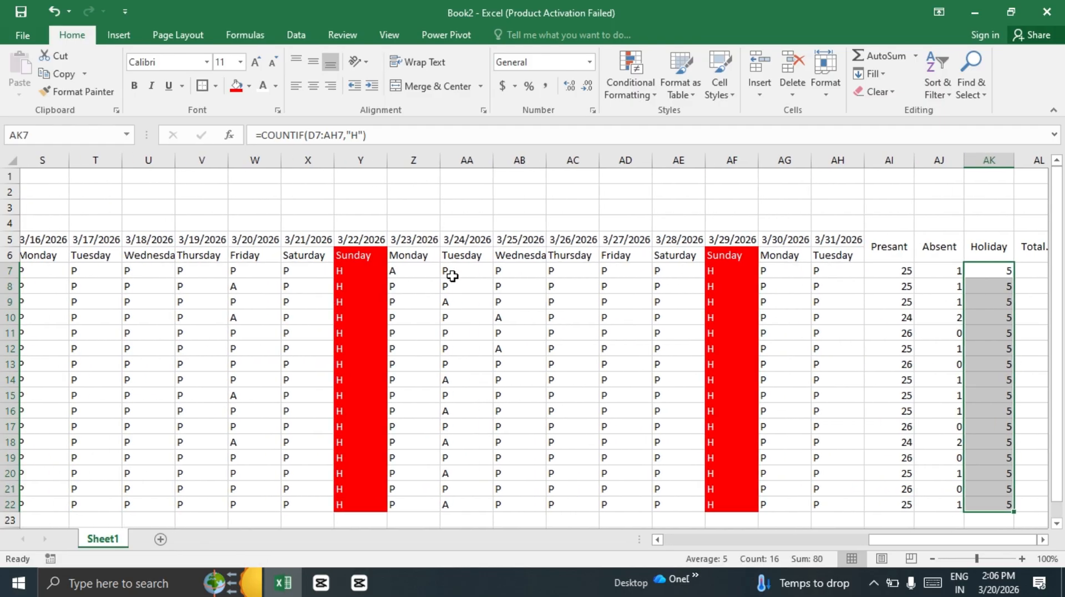
{"action": "scroll", "coordinate": [452, 275], "scroll_direction": "left", "scroll_amount": 3}
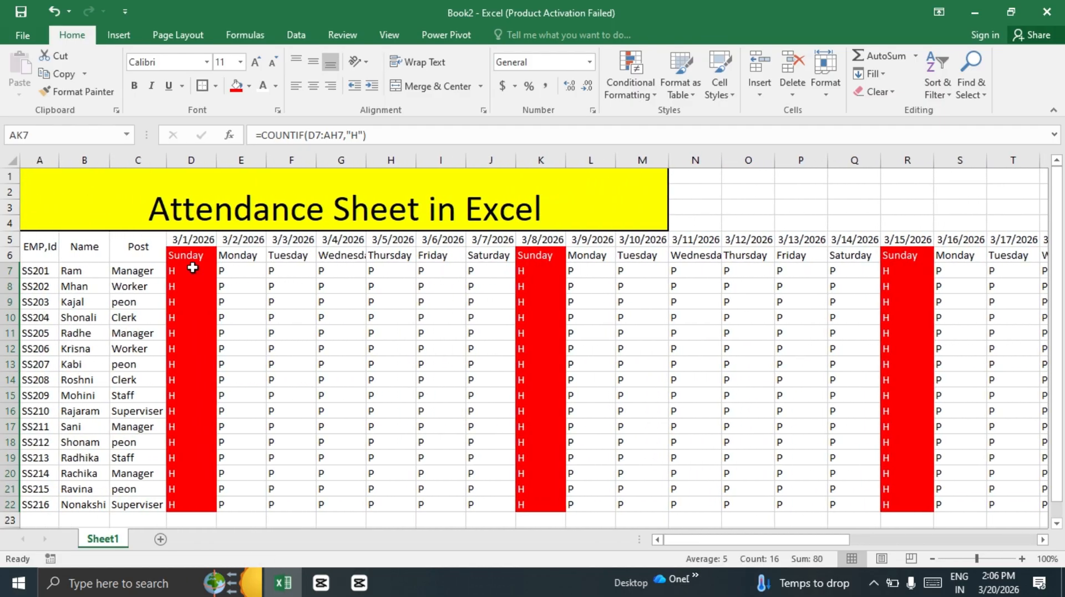
{"action": "scroll", "coordinate": [555, 308], "scroll_direction": "right", "scroll_amount": 3}
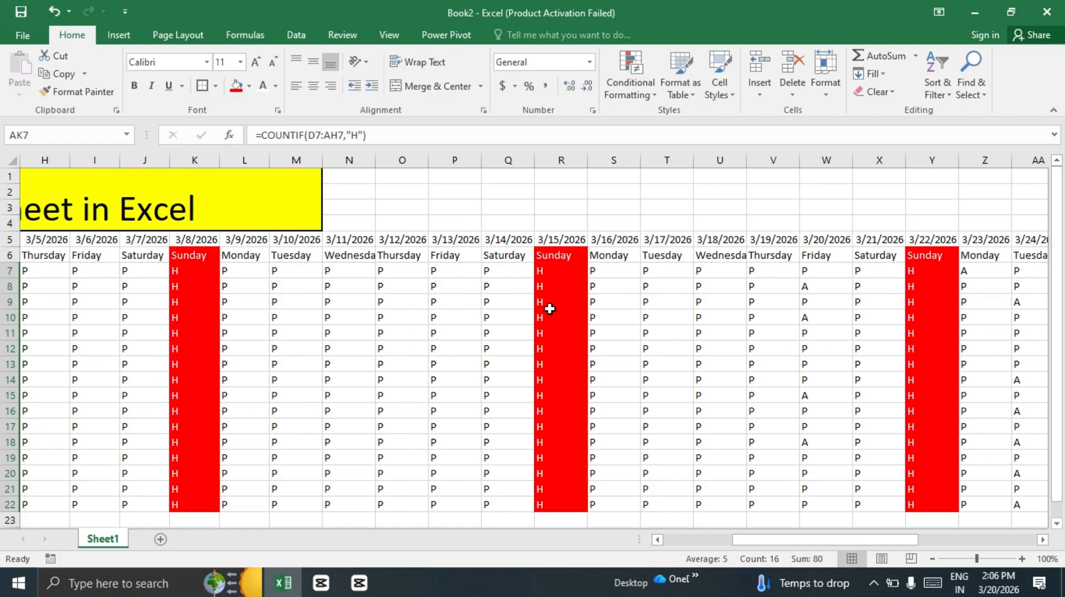
{"action": "scroll", "coordinate": [549, 309], "scroll_direction": "right", "scroll_amount": 2}
{"action": "scroll", "coordinate": [551, 307], "scroll_direction": "right", "scroll_amount": 2}
{"action": "scroll", "coordinate": [666, 304], "scroll_direction": "right", "scroll_amount": 3}
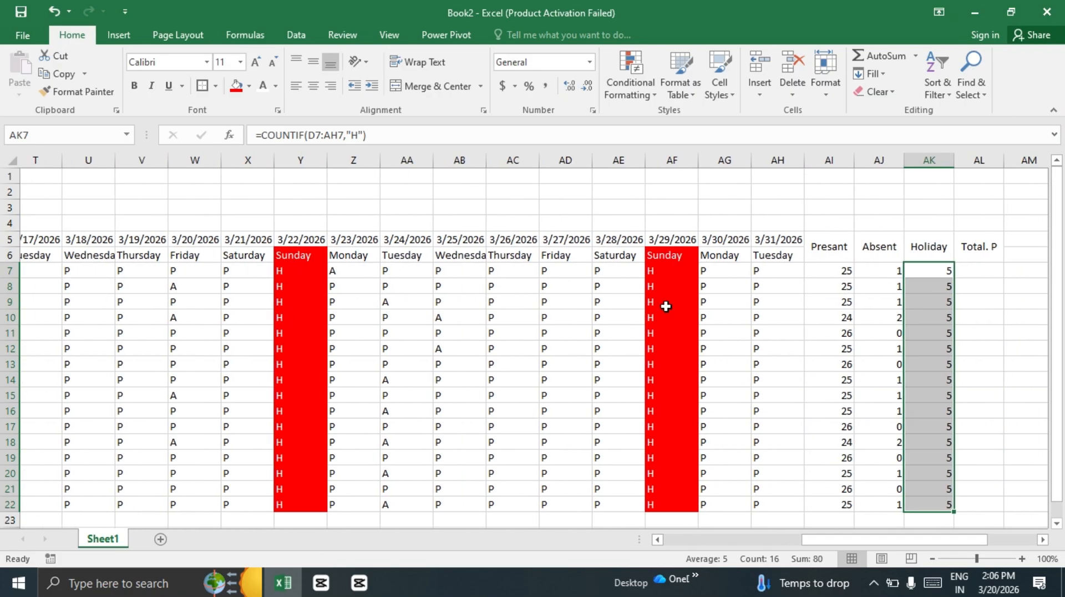
{"action": "left_click", "coordinate": [927, 288]}
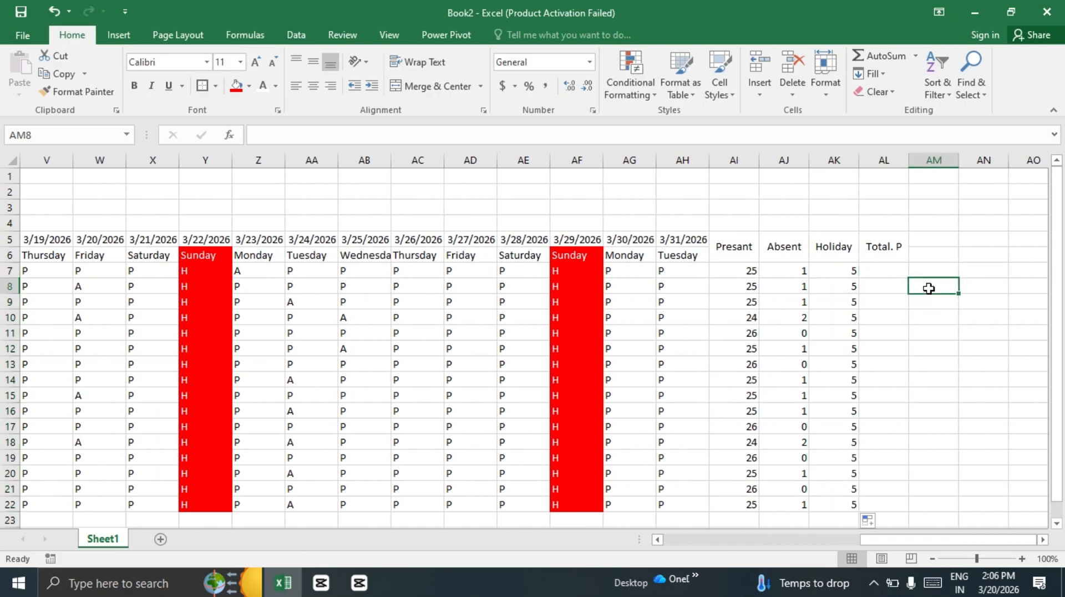
{"action": "scroll", "coordinate": [882, 274], "scroll_direction": "right", "scroll_amount": 2}
{"action": "scroll", "coordinate": [938, 271], "scroll_direction": "left", "scroll_amount": 1}
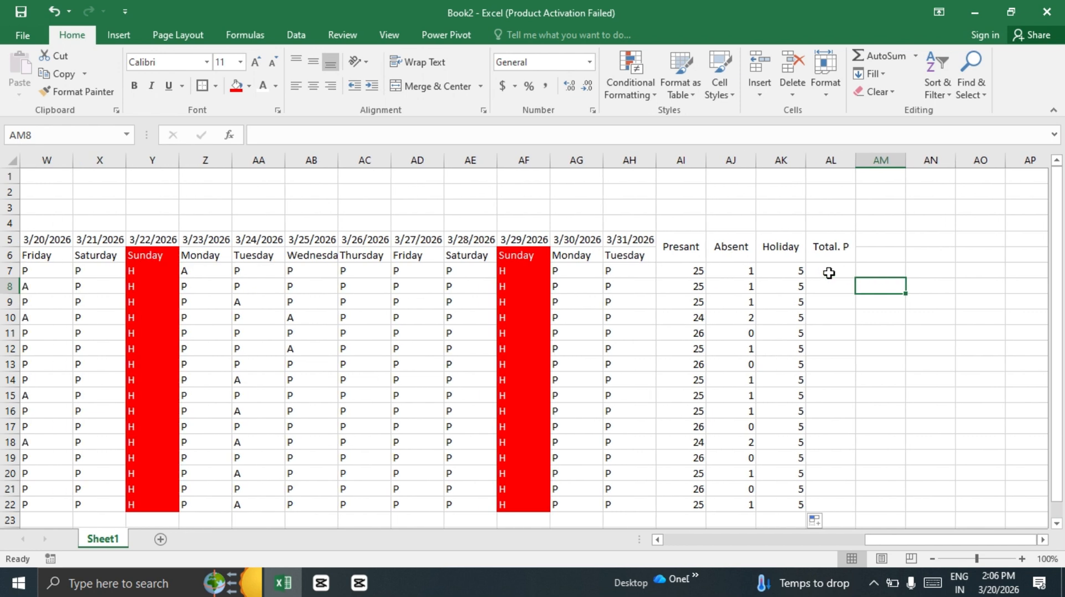
{"action": "left_click", "coordinate": [826, 272]}
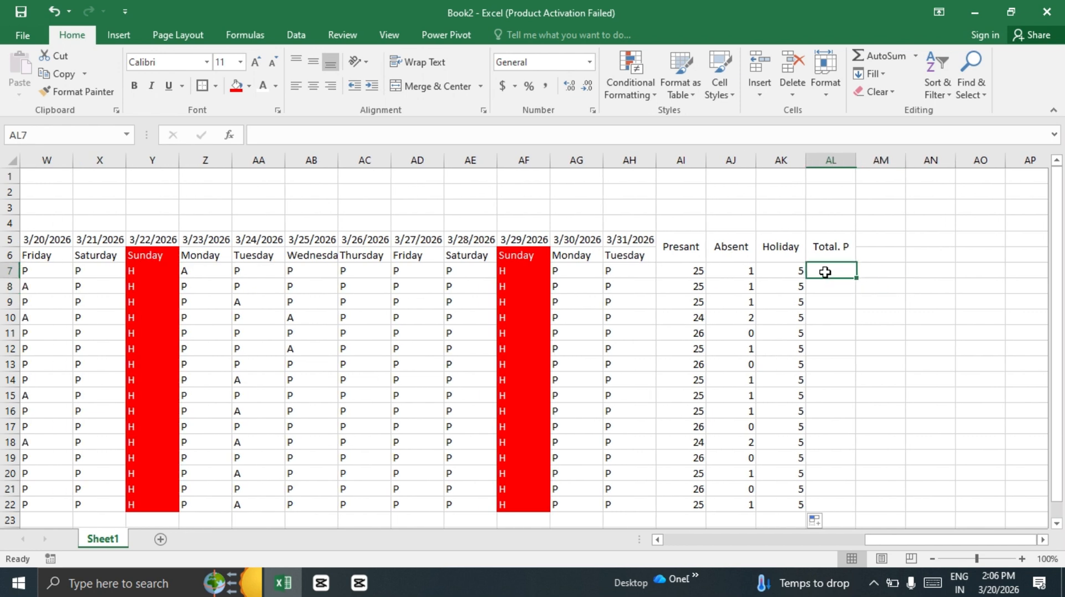
{"action": "left_click", "coordinate": [770, 275]}
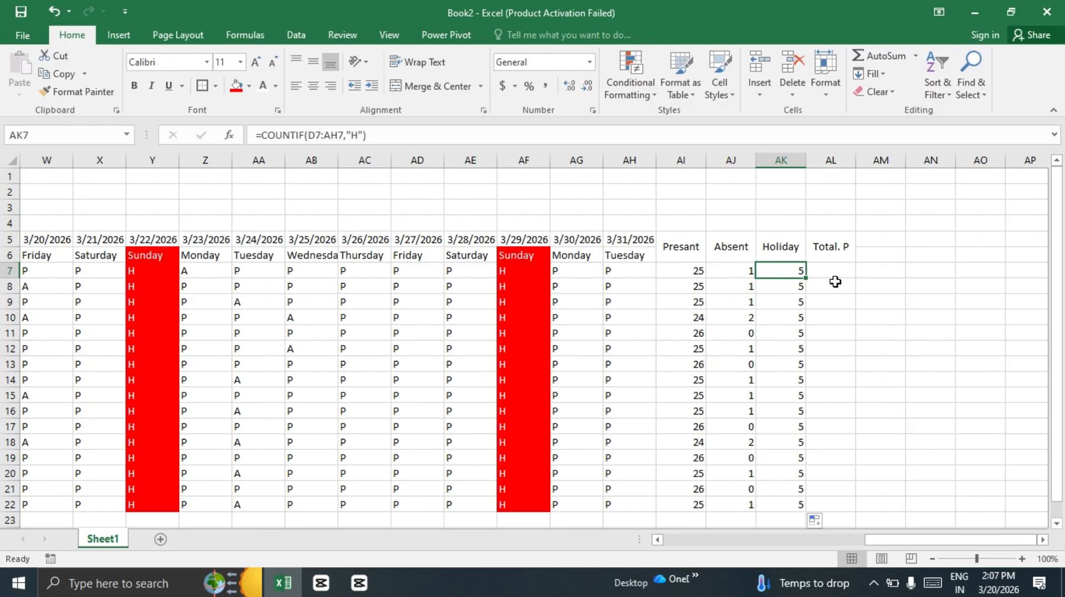
{"action": "left_click", "coordinate": [835, 282]}
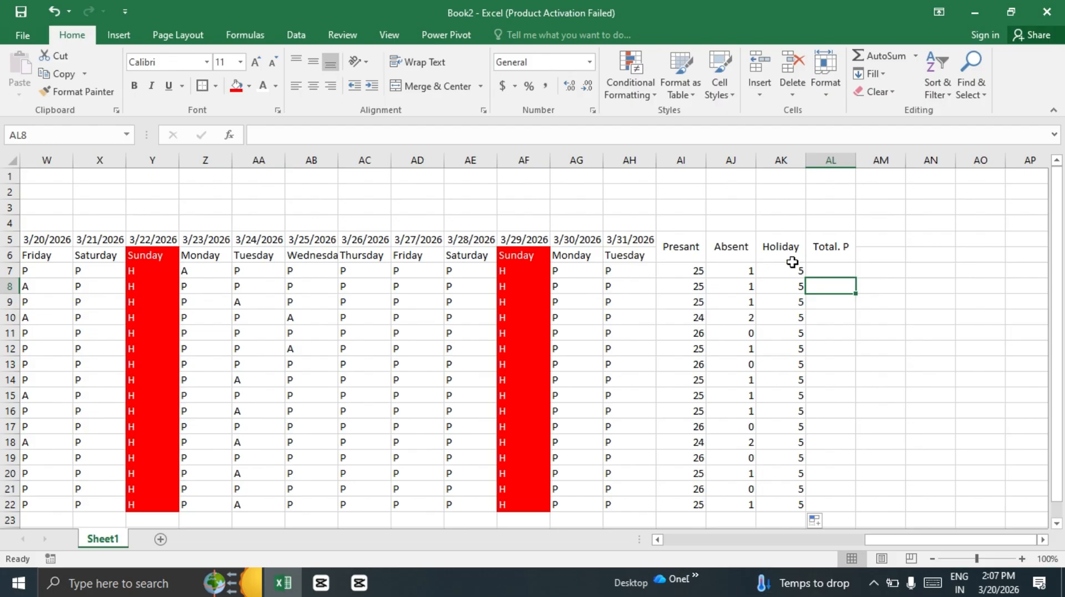
- Enter =AI7+AK7 in AL7 to total the first employee's present days and holidays
{"action": "left_click", "coordinate": [827, 266]}
{"action": "type", "text": "="}
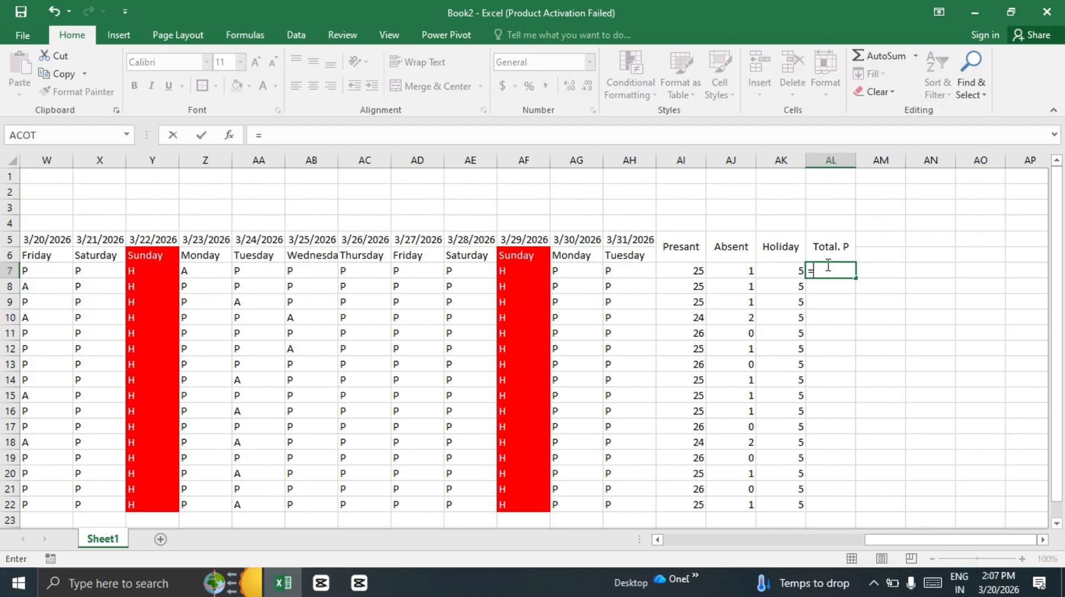
{"action": "left_click", "coordinate": [672, 271]}
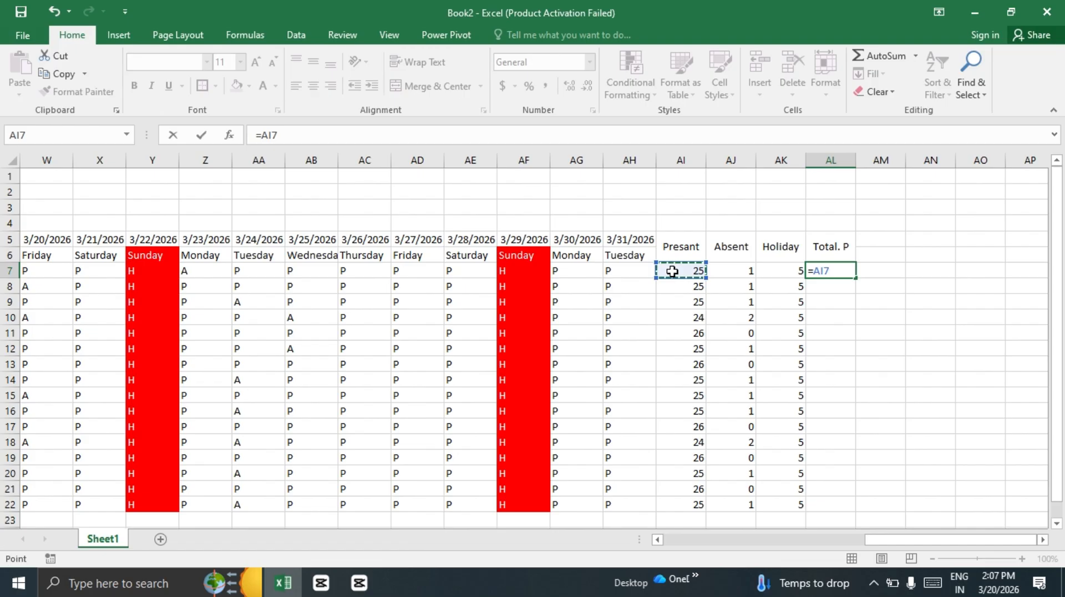
{"action": "type", "text": "+"}
{"action": "left_click", "coordinate": [774, 275]}
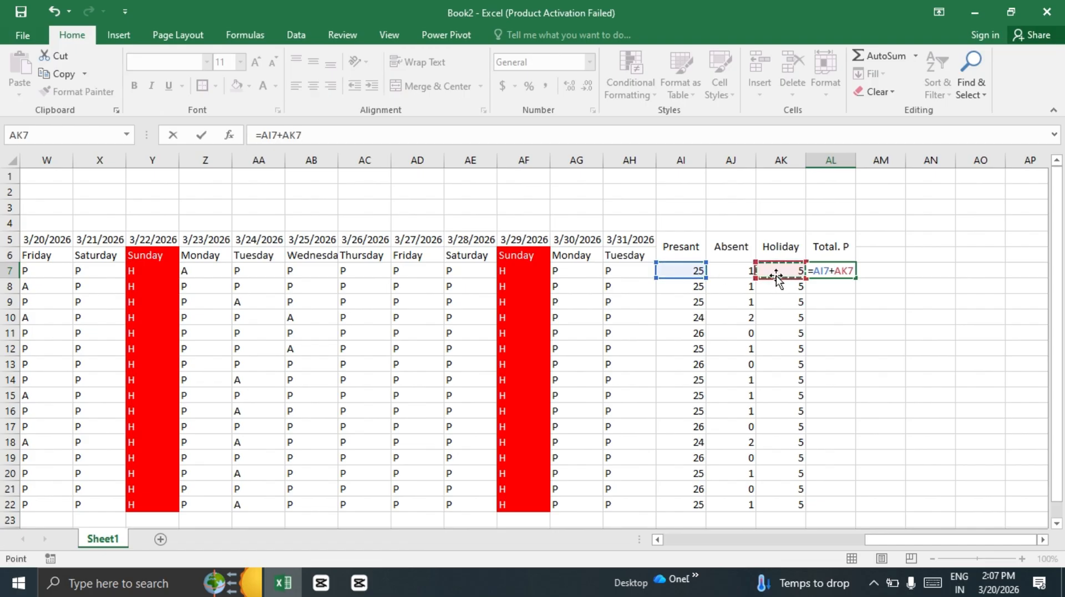
{"action": "key", "text": "Return"}
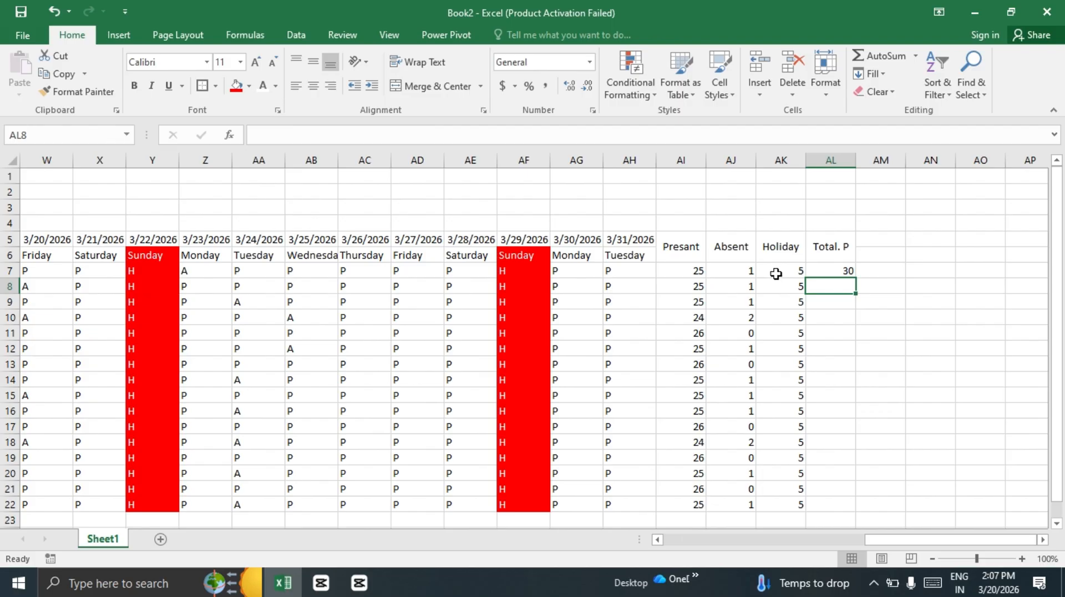
- Fill the Total. P formula from AL7 down through AL22 for all employees
{"action": "left_click", "coordinate": [851, 272]}
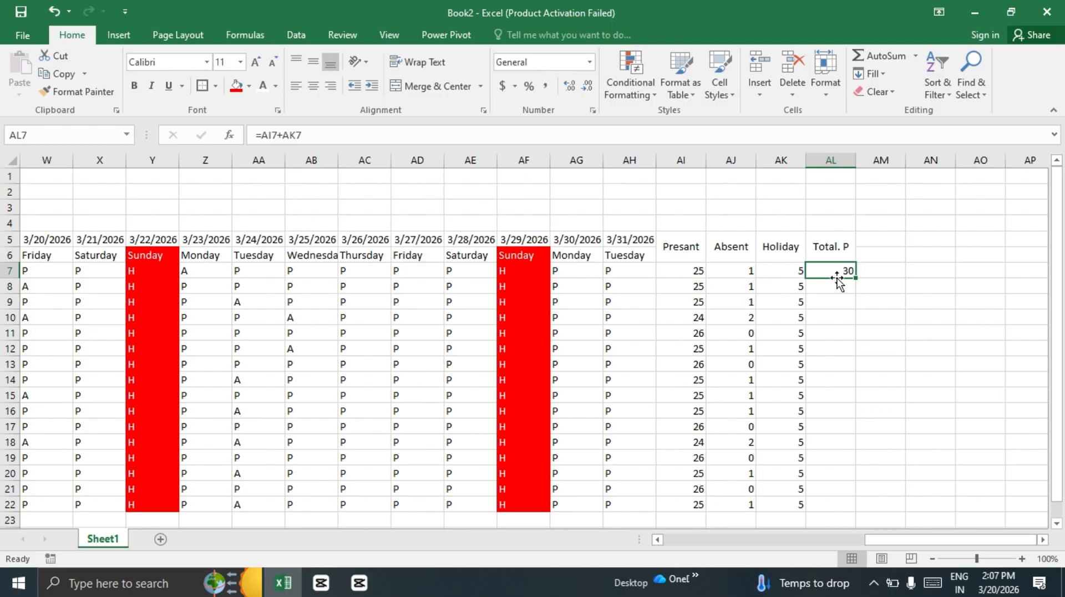
{"action": "double_click", "coordinate": [854, 280]}
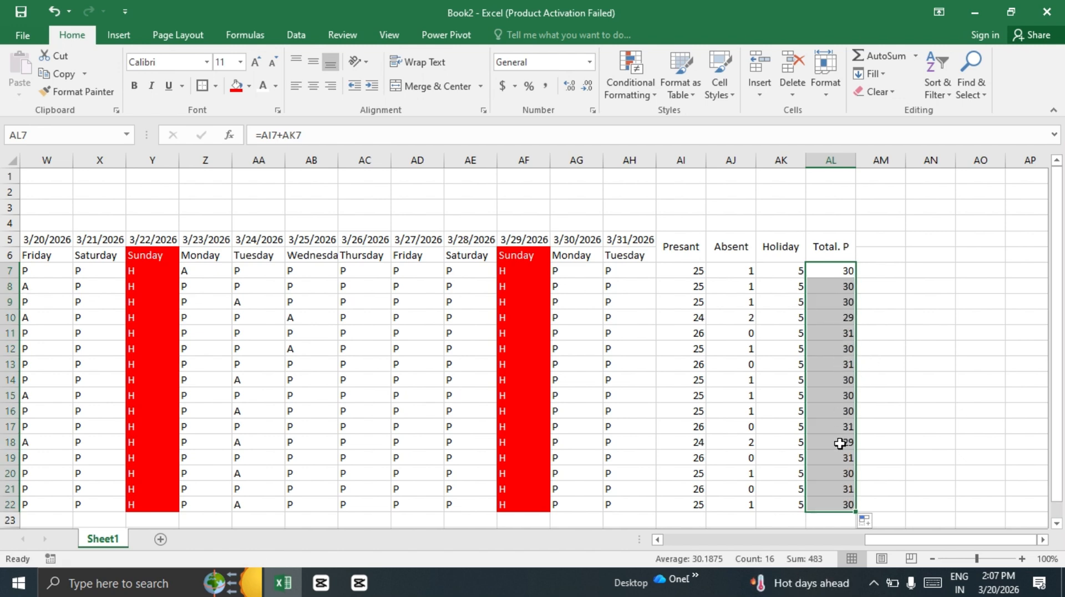
{"action": "scroll", "coordinate": [840, 444], "scroll_direction": "down", "scroll_amount": 1}
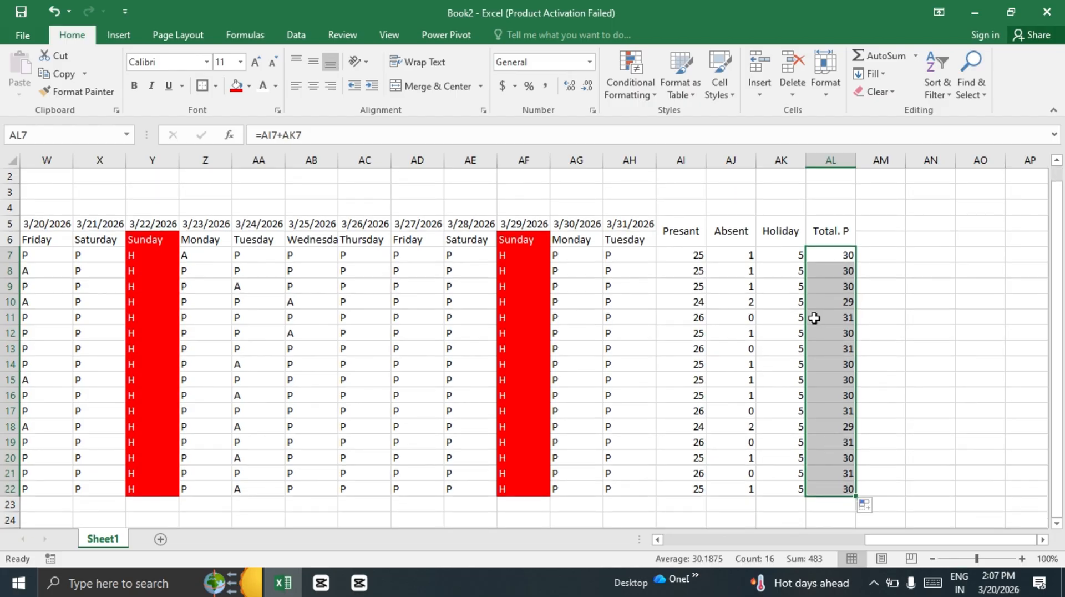
{"action": "left_click", "coordinate": [658, 293]}
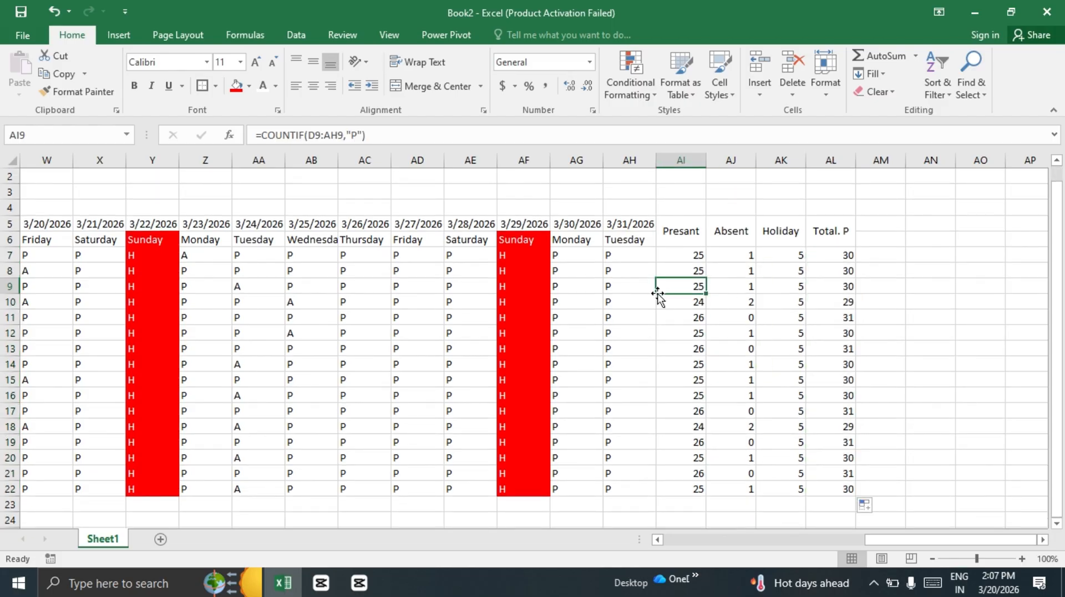
- Fill the header rows A5:AL6, from EMP,Id through Total. P, with the blue theme colour
{"action": "scroll", "coordinate": [658, 293], "scroll_direction": "left", "scroll_amount": 8}
{"action": "scroll", "coordinate": [658, 293], "scroll_direction": "left", "scroll_amount": 3}
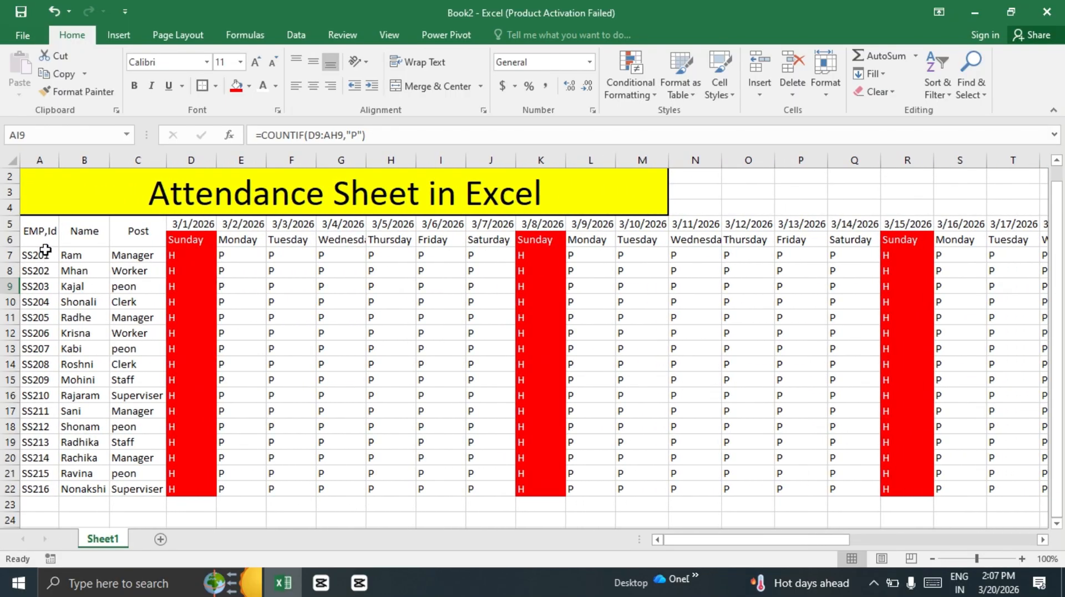
{"action": "left_click", "coordinate": [62, 227]}
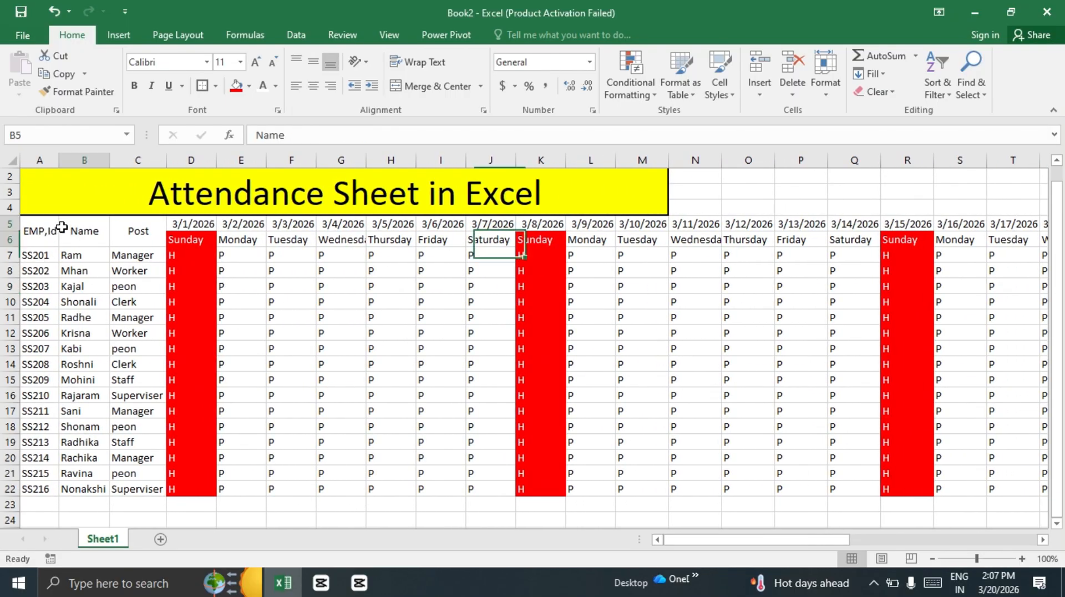
{"action": "left_click_drag", "start_coordinate": [39, 225], "coordinate": [952, 233]}
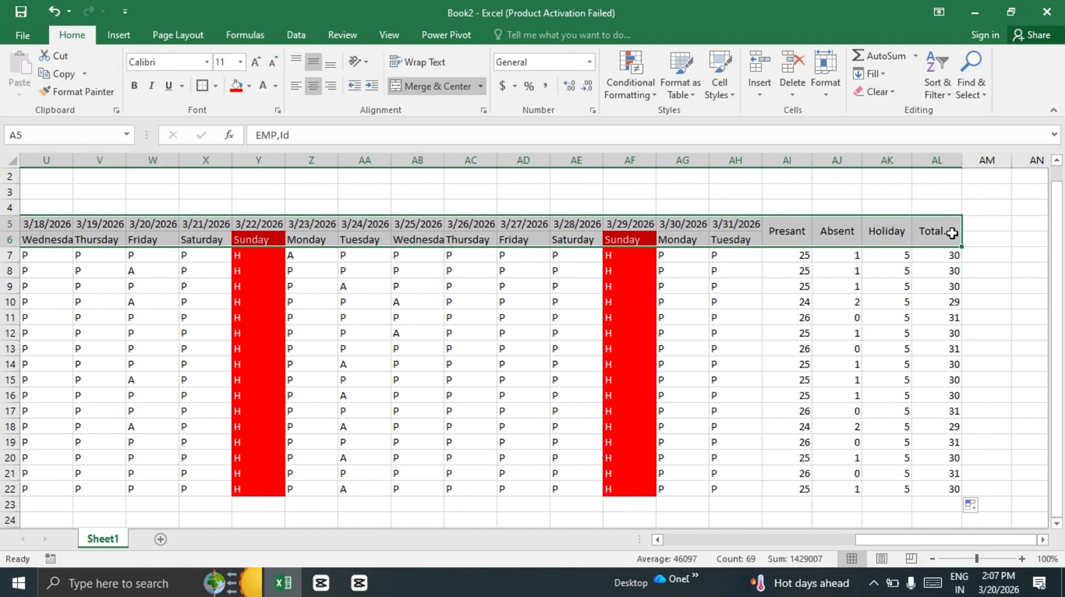
{"action": "left_click", "coordinate": [275, 87]}
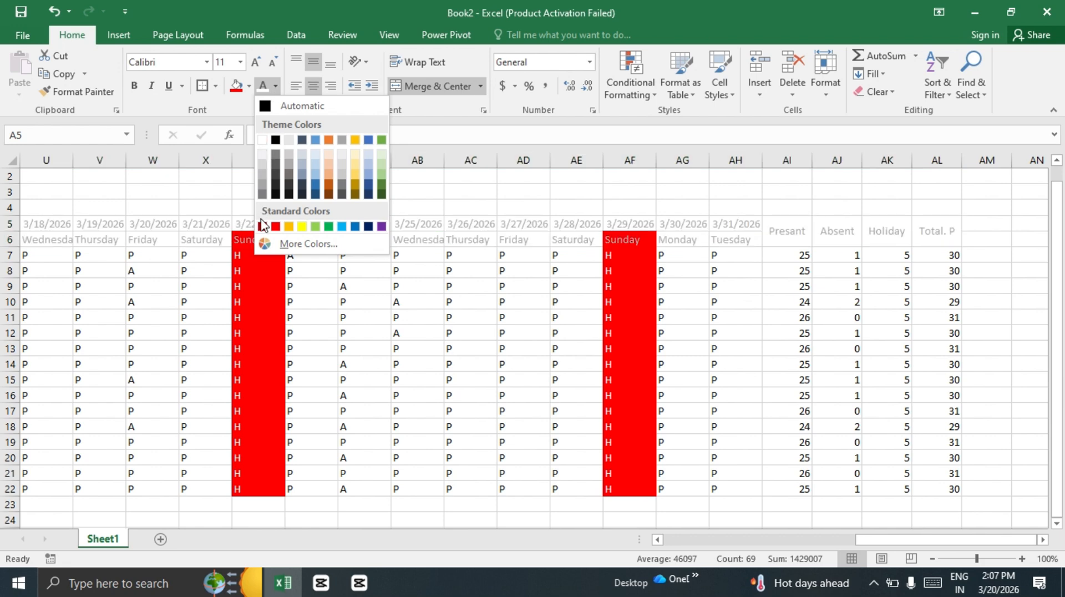
{"action": "left_click", "coordinate": [249, 87]}
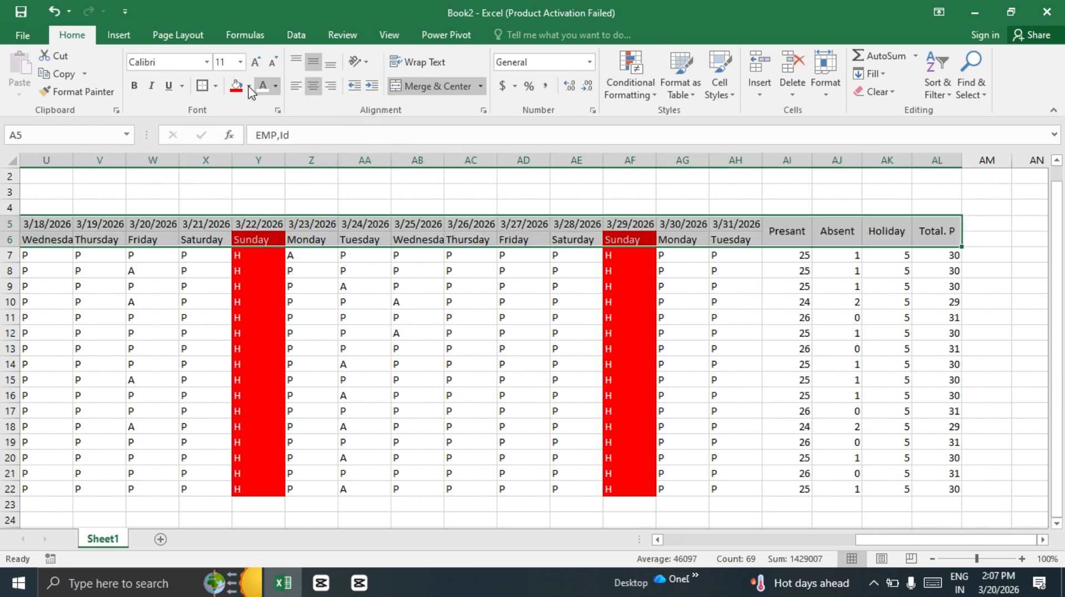
{"action": "left_click", "coordinate": [249, 87]}
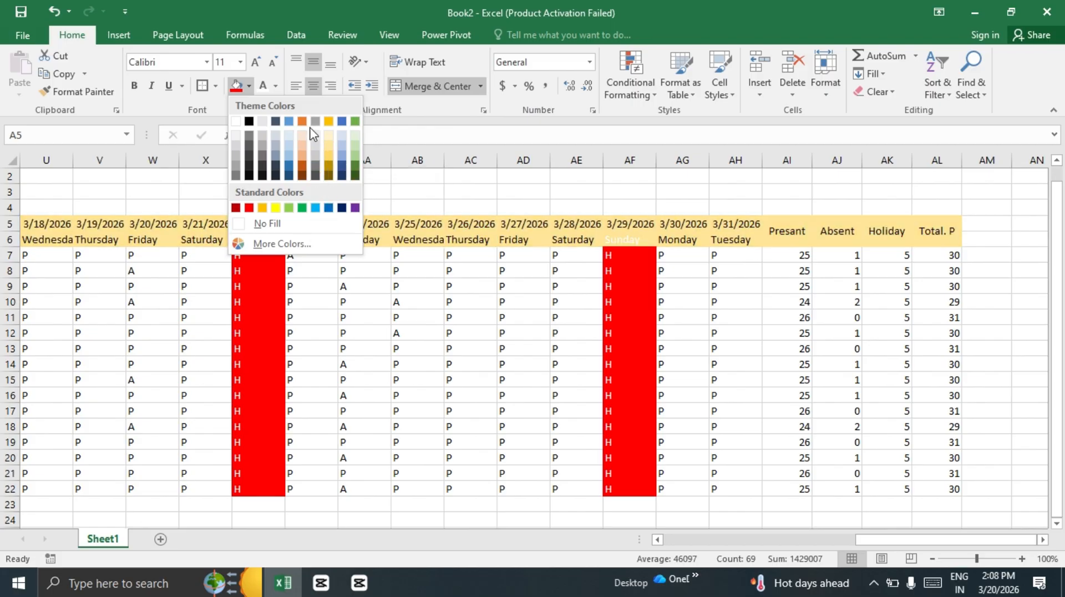
{"action": "left_click", "coordinate": [344, 123]}
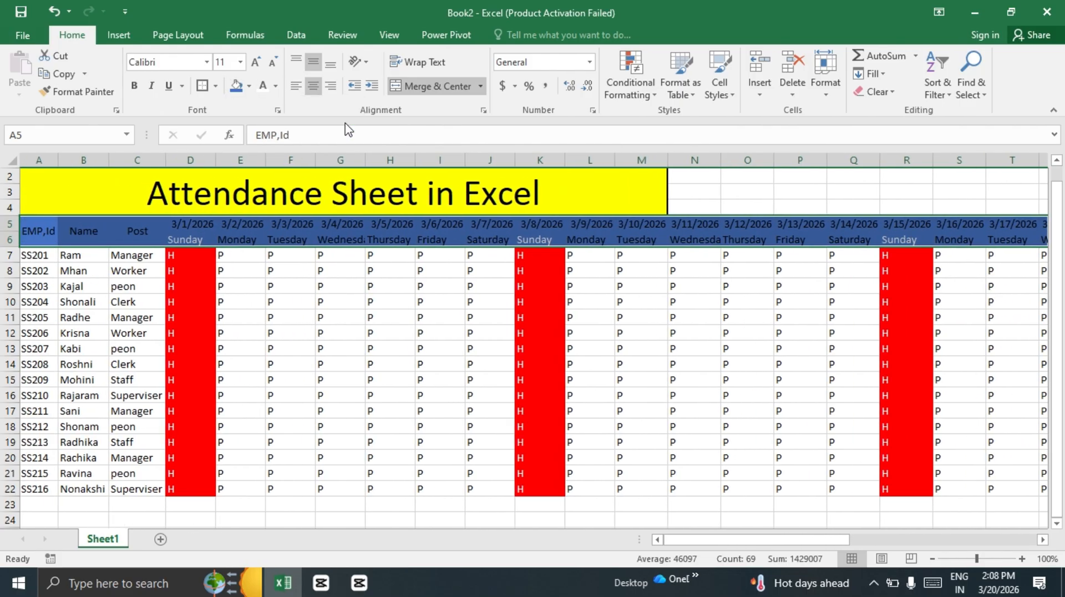
{"action": "left_click", "coordinate": [339, 364]}
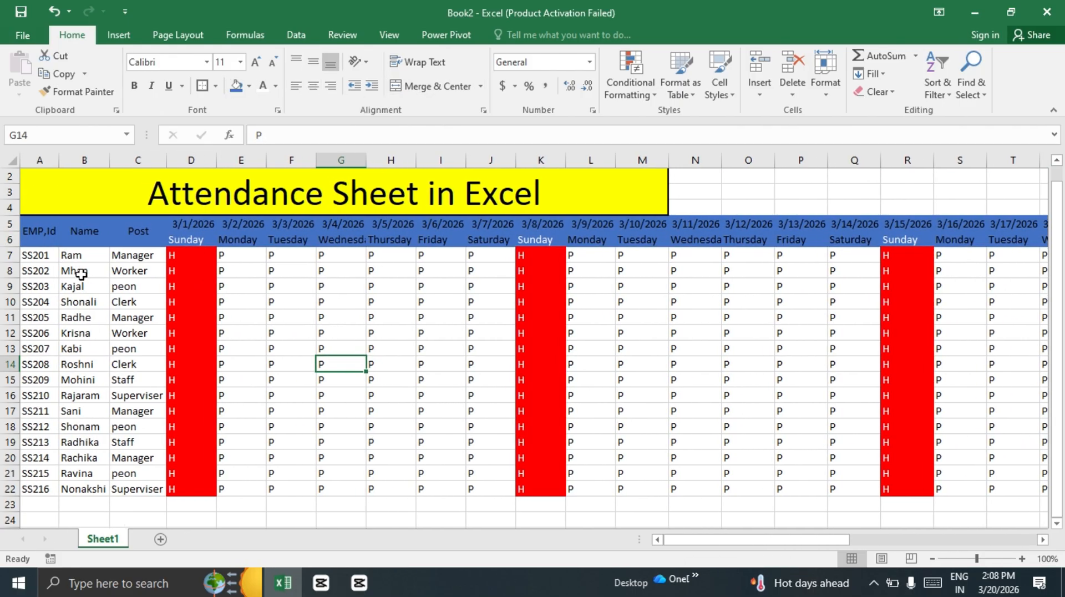
- Fill the employee ID, name and post cells A7:C22 with yellow, keeping their contents
{"action": "left_click_drag", "start_coordinate": [29, 255], "coordinate": [152, 452]}
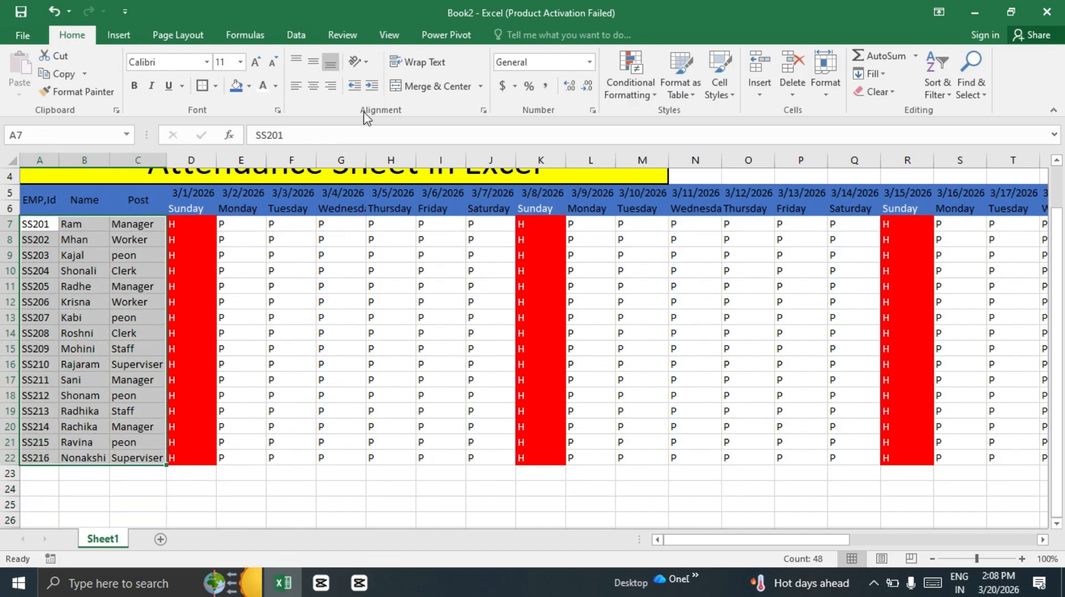
{"action": "key", "text": "Delete"}
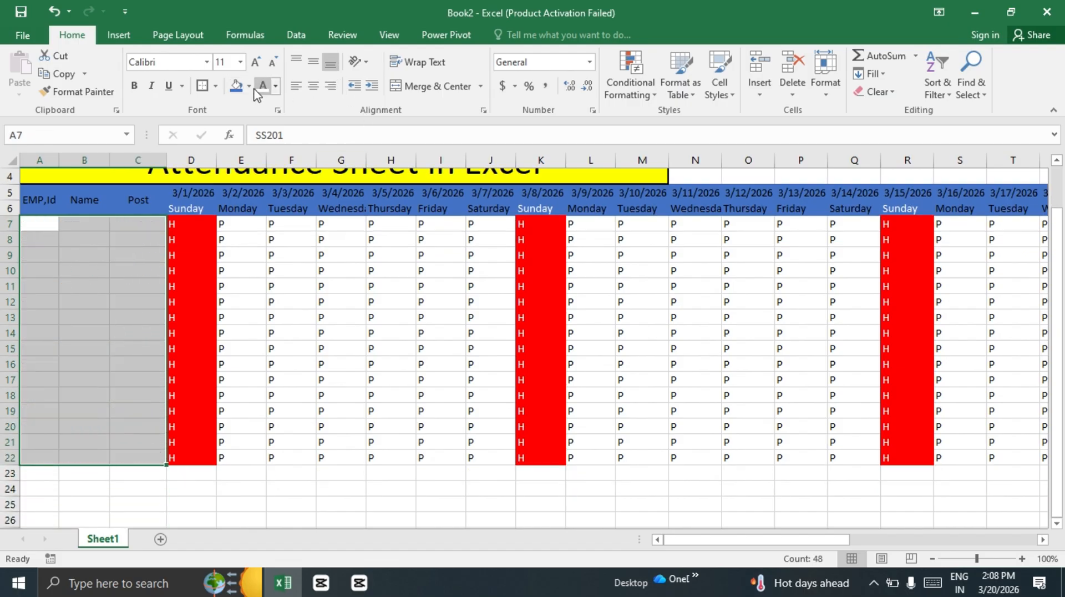
{"action": "key", "text": "ctrl+z"}
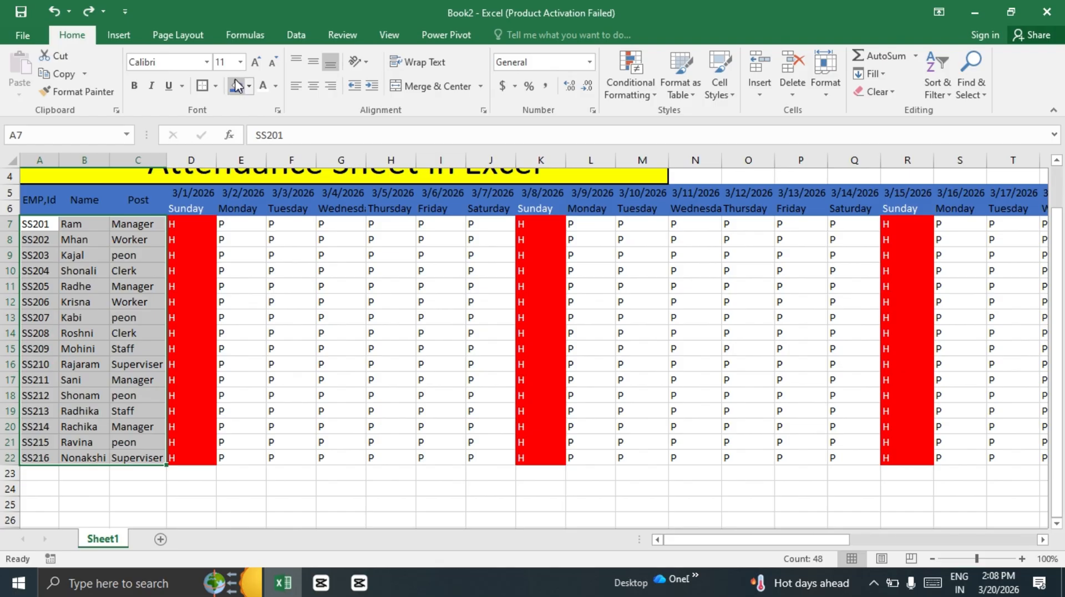
{"action": "left_click", "coordinate": [248, 87]}
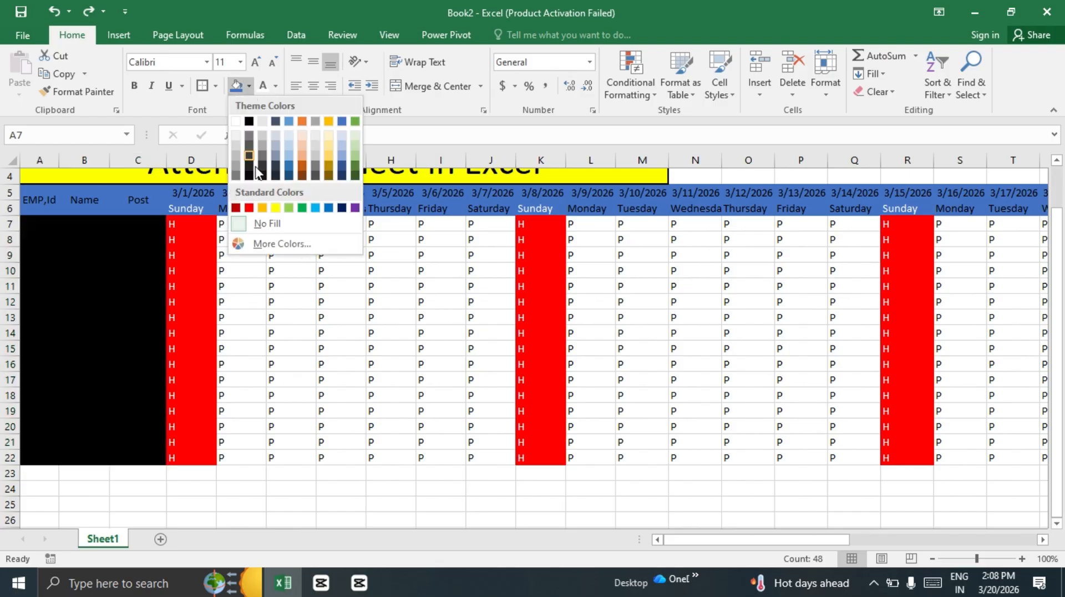
{"action": "left_click", "coordinate": [276, 208]}
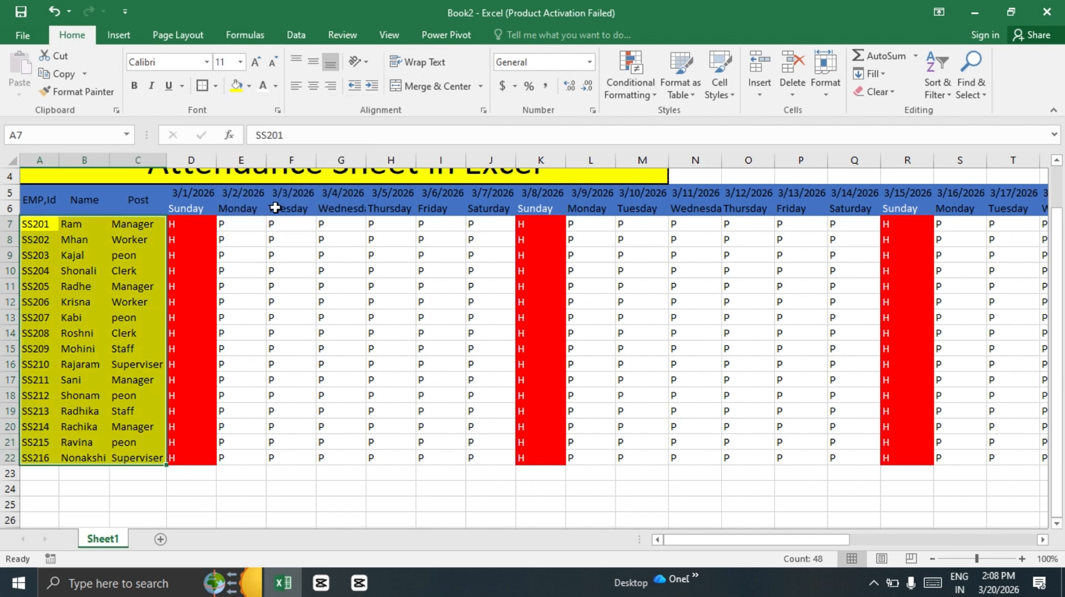
{"action": "left_click", "coordinate": [271, 284]}
{"action": "scroll", "coordinate": [271, 288], "scroll_direction": "up", "scroll_amount": 1}
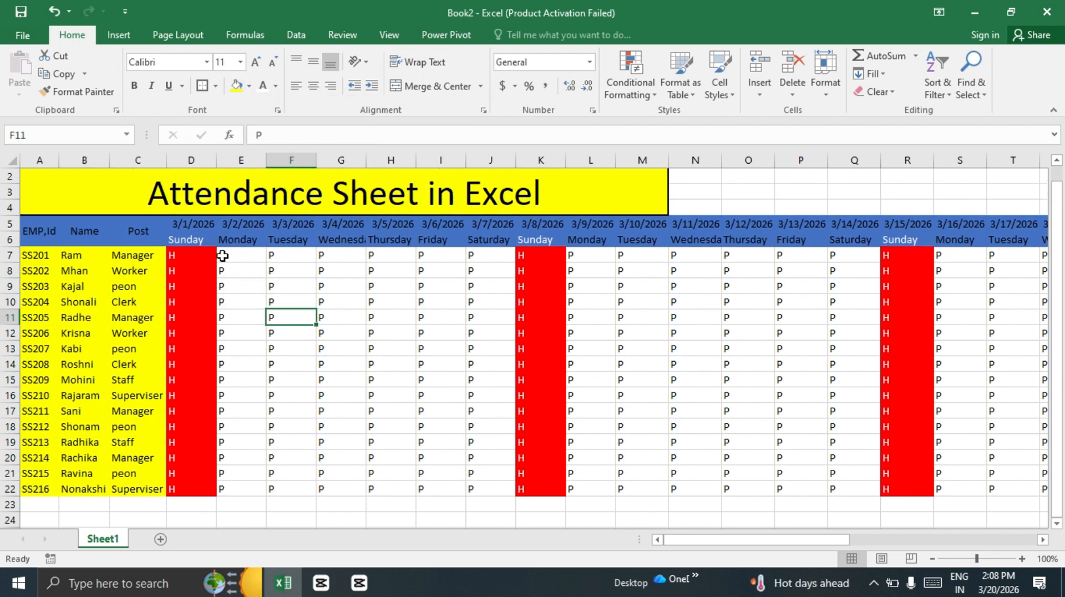
{"action": "left_click", "coordinate": [58, 191]}
{"action": "left_click", "coordinate": [52, 231]}
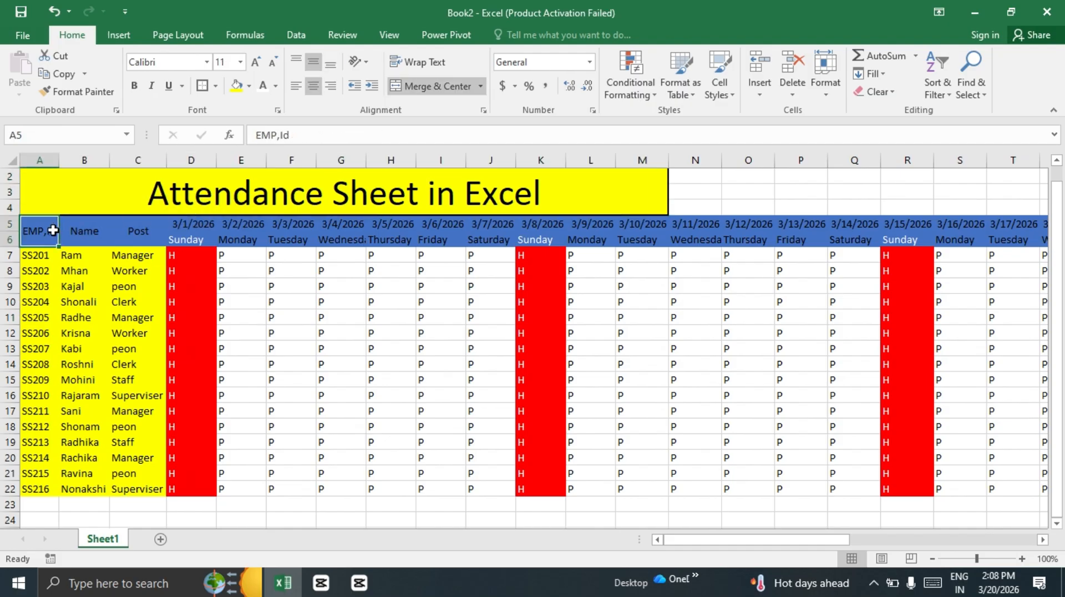
{"action": "key", "text": "ctrl+a"}
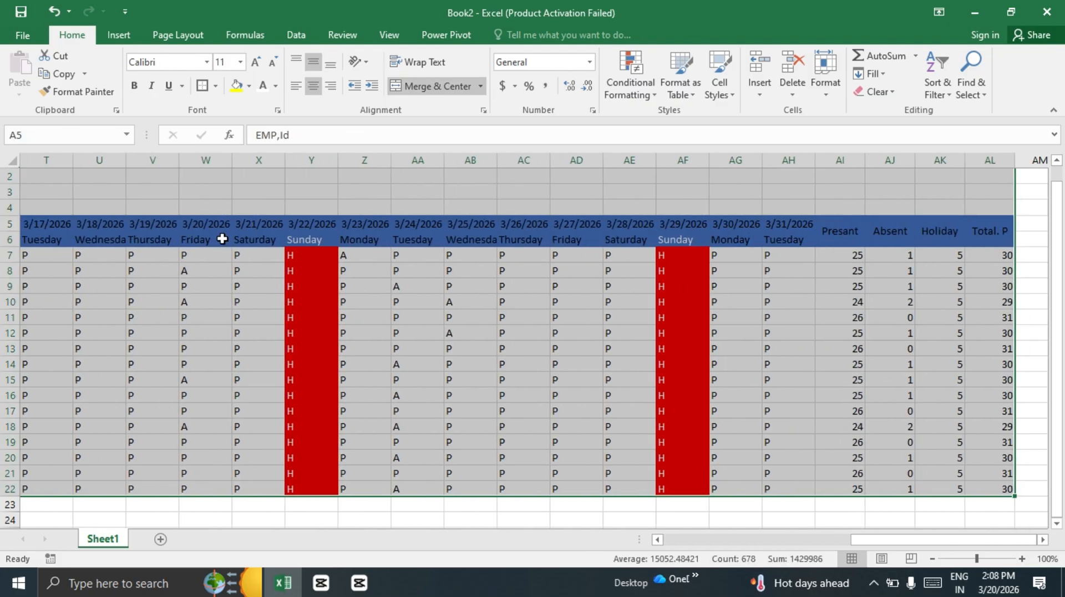
{"action": "left_click", "coordinate": [128, 242]}
- Apply All Borders to the attendance table A5:AL22, from the EMP,Id header to the last total
{"action": "scroll", "coordinate": [128, 242], "scroll_direction": "left", "scroll_amount": 10}
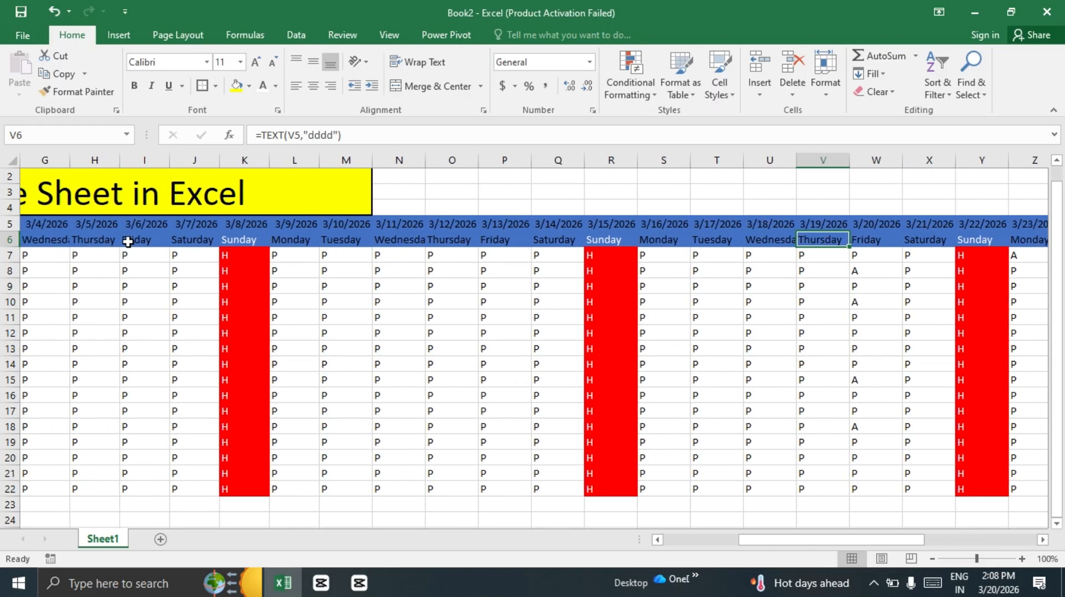
{"action": "left_click_drag", "start_coordinate": [46, 229], "coordinate": [849, 427]}
{"action": "scroll", "coordinate": [849, 427], "scroll_direction": "up", "scroll_amount": 2}
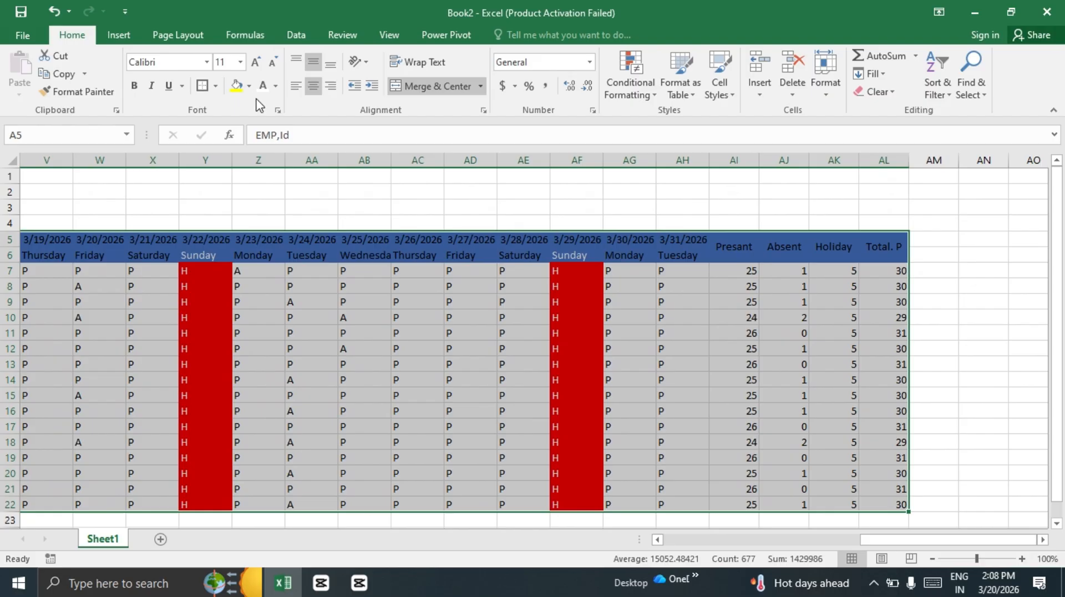
{"action": "left_click", "coordinate": [217, 86]}
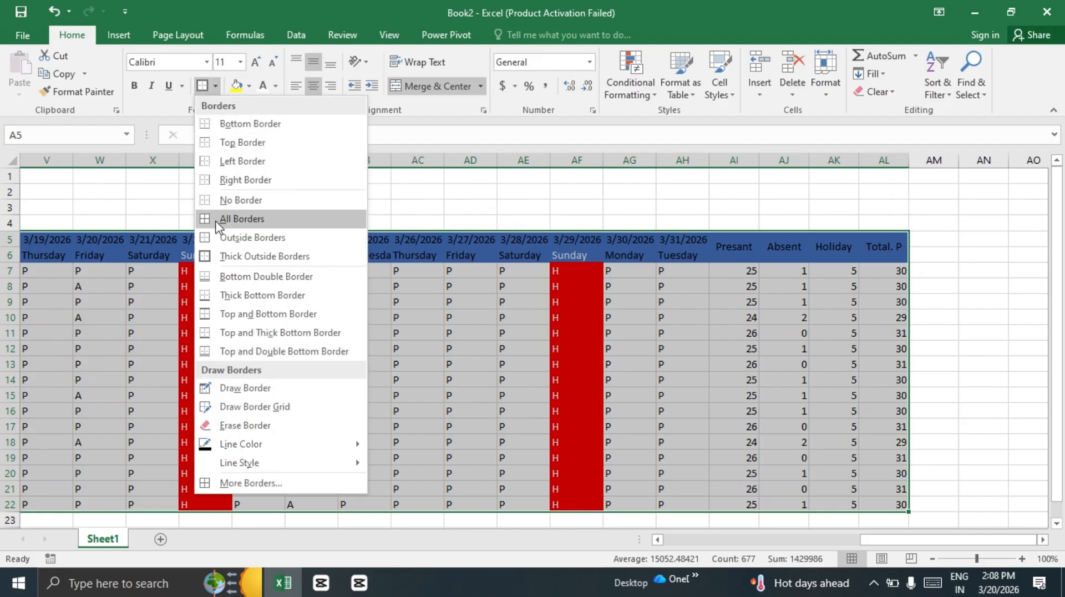
{"action": "left_click", "coordinate": [238, 219]}
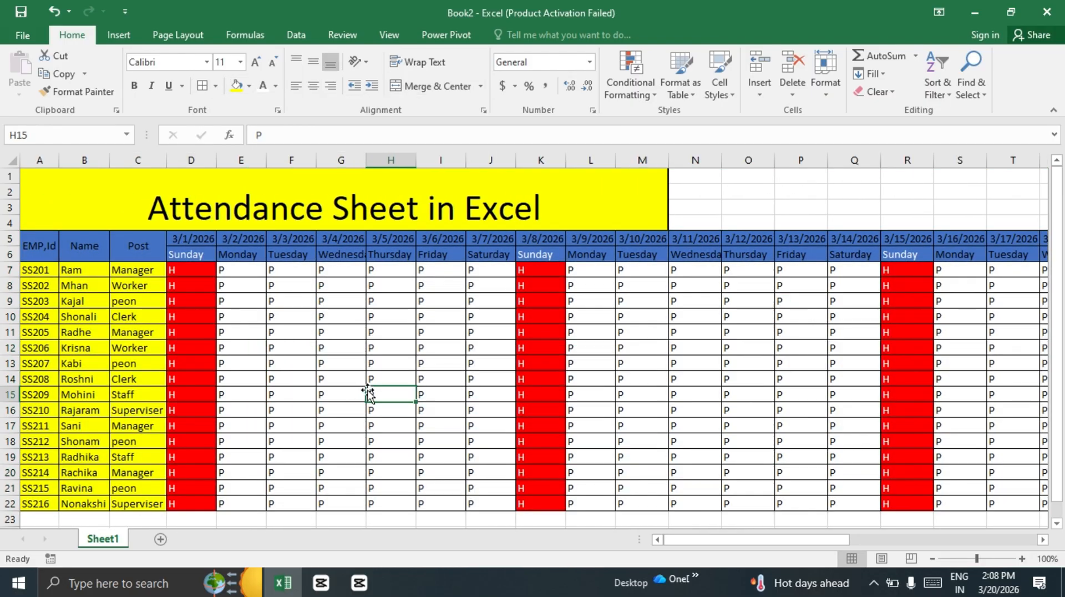
- Review the formatted attendance sheet across all dates, from the employee columns to the Total. P column
{"action": "scroll", "coordinate": [367, 391], "scroll_direction": "right", "scroll_amount": 5}
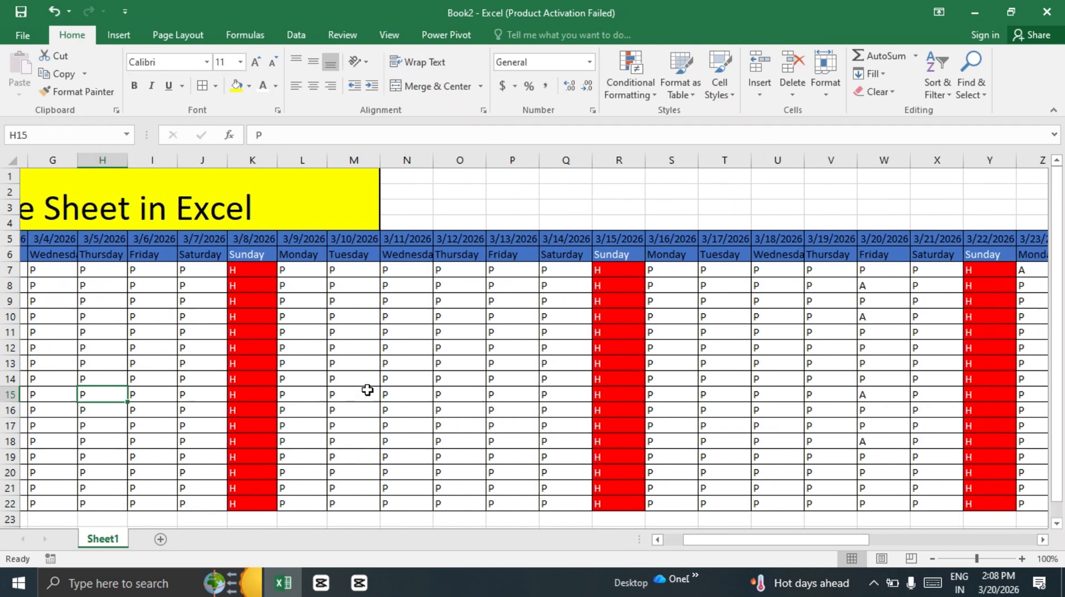
{"action": "scroll", "coordinate": [368, 390], "scroll_direction": "right", "scroll_amount": 6}
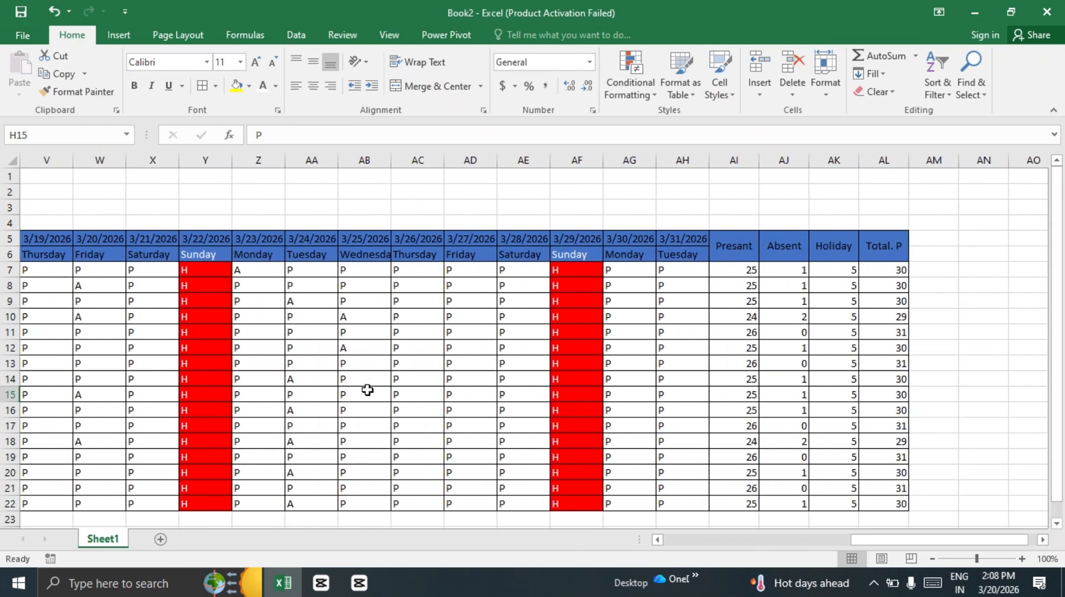
{"action": "scroll", "coordinate": [367, 390], "scroll_direction": "left", "scroll_amount": 12}
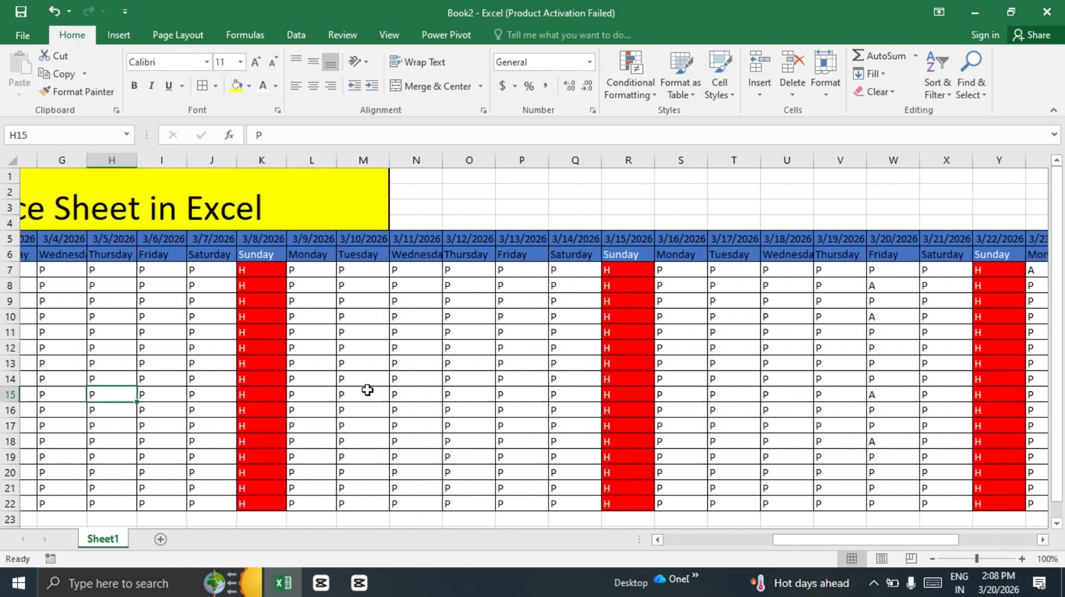
{"action": "scroll", "coordinate": [367, 390], "scroll_direction": "left", "scroll_amount": 1}
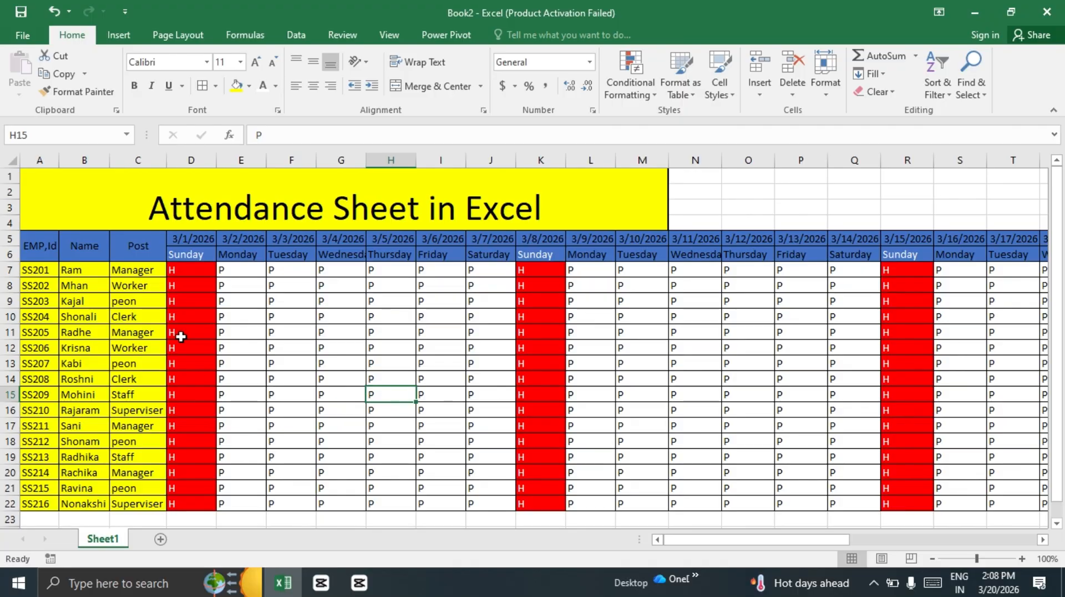
{"action": "left_click", "coordinate": [283, 284]}
{"action": "left_click", "coordinate": [387, 319]}
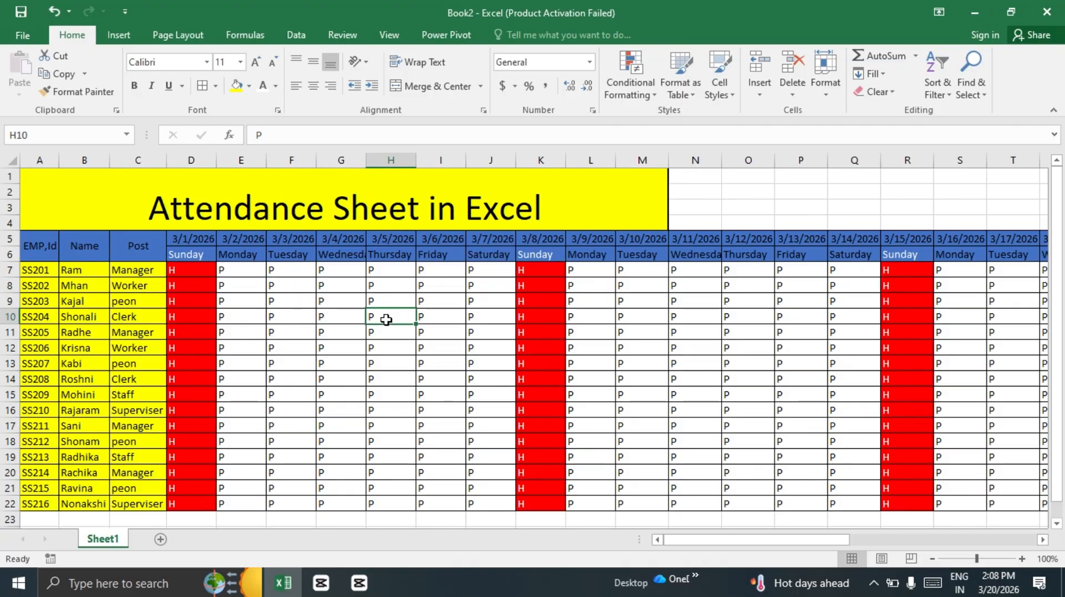
{"action": "left_click", "coordinate": [447, 336]}
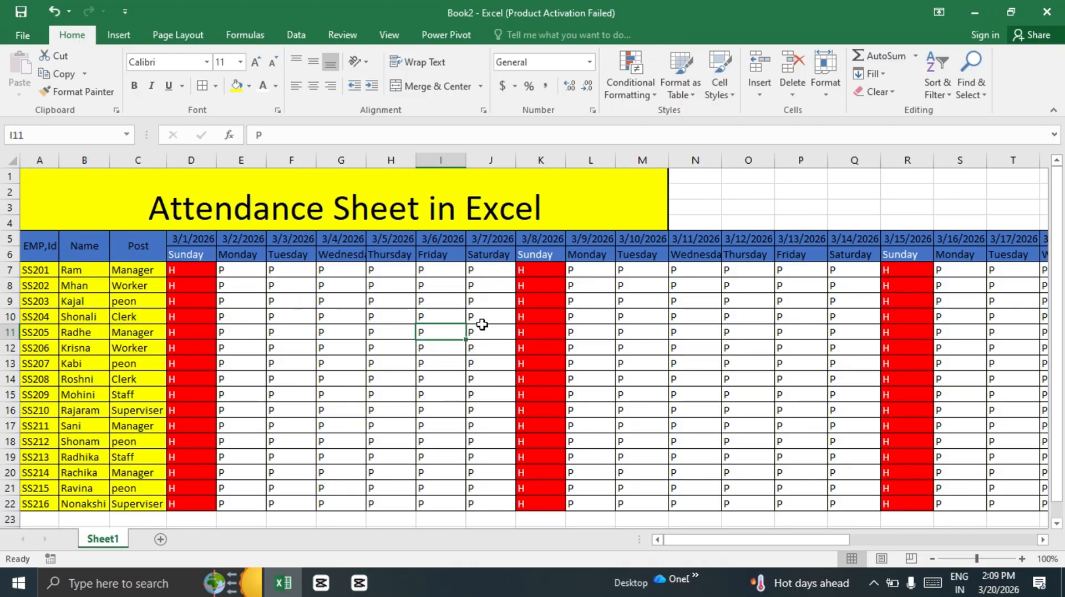